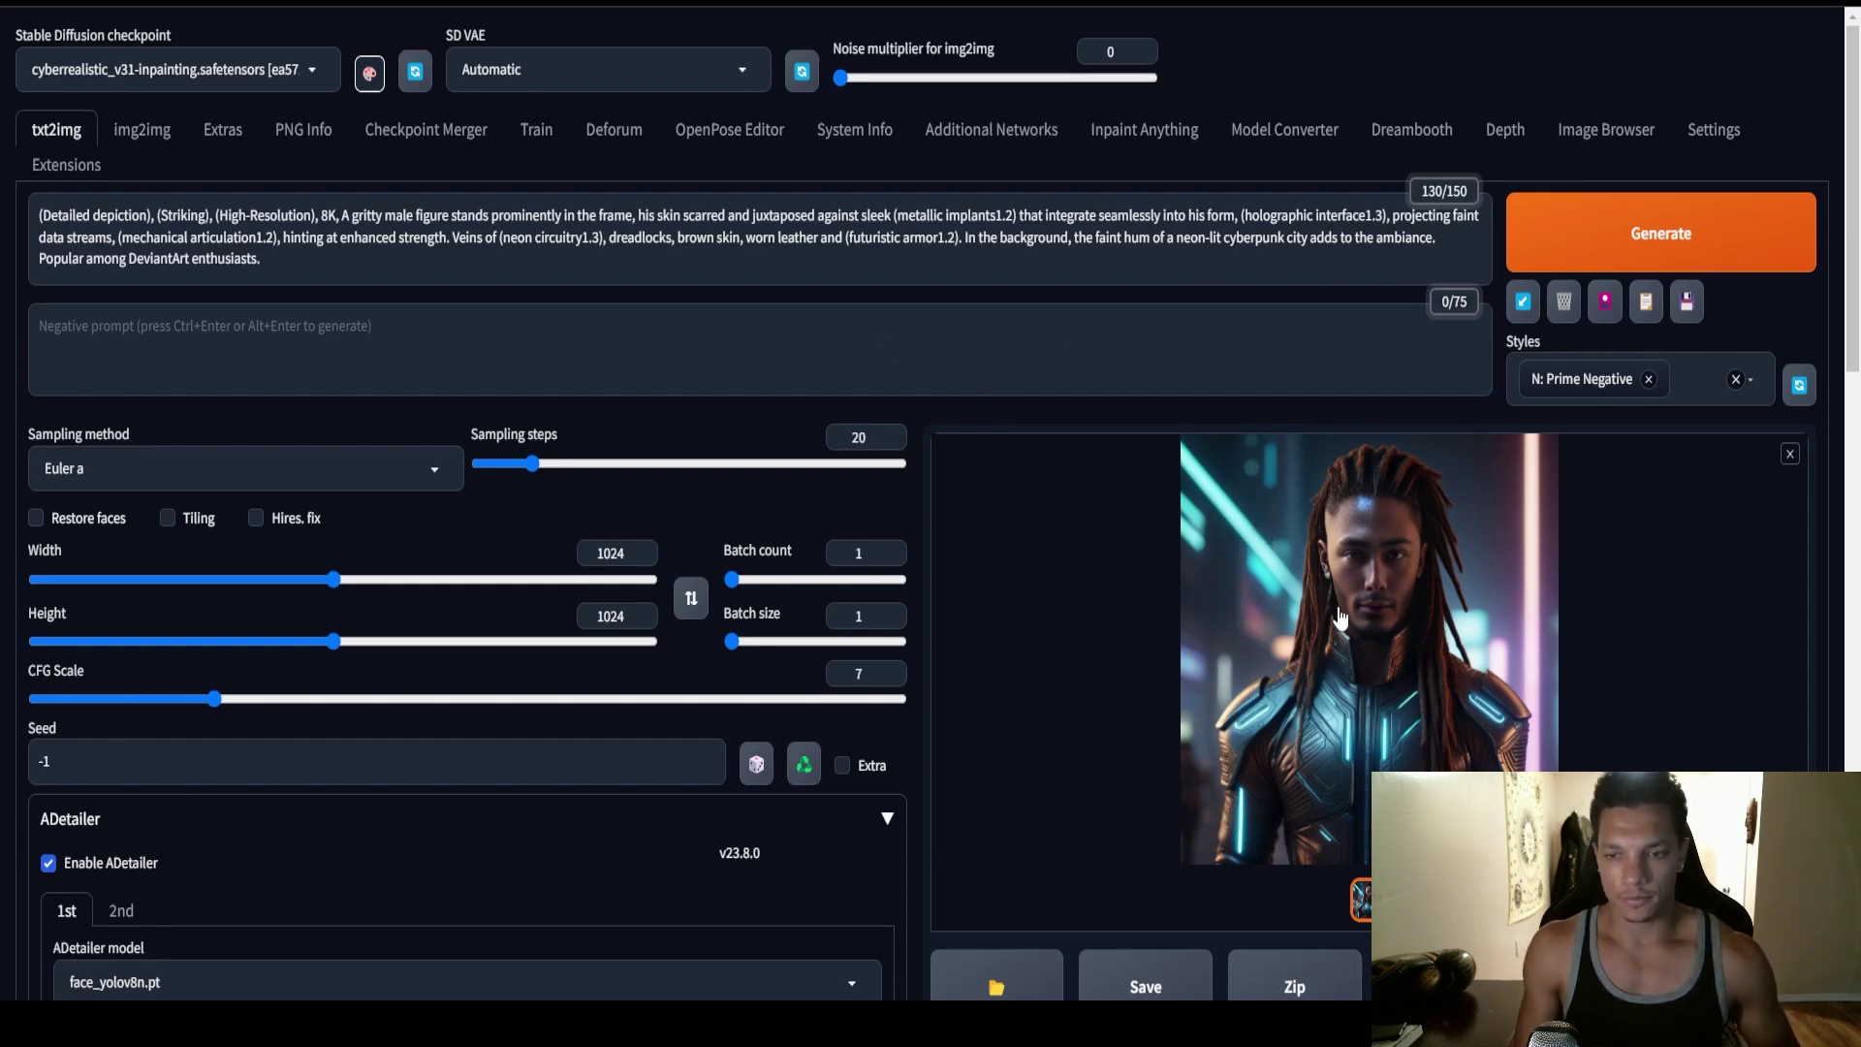
# Step: Open the generated 1024×1024 cyberpunk dreadlocks portrait full-size in the image viewer
pyautogui.click(1210, 526)
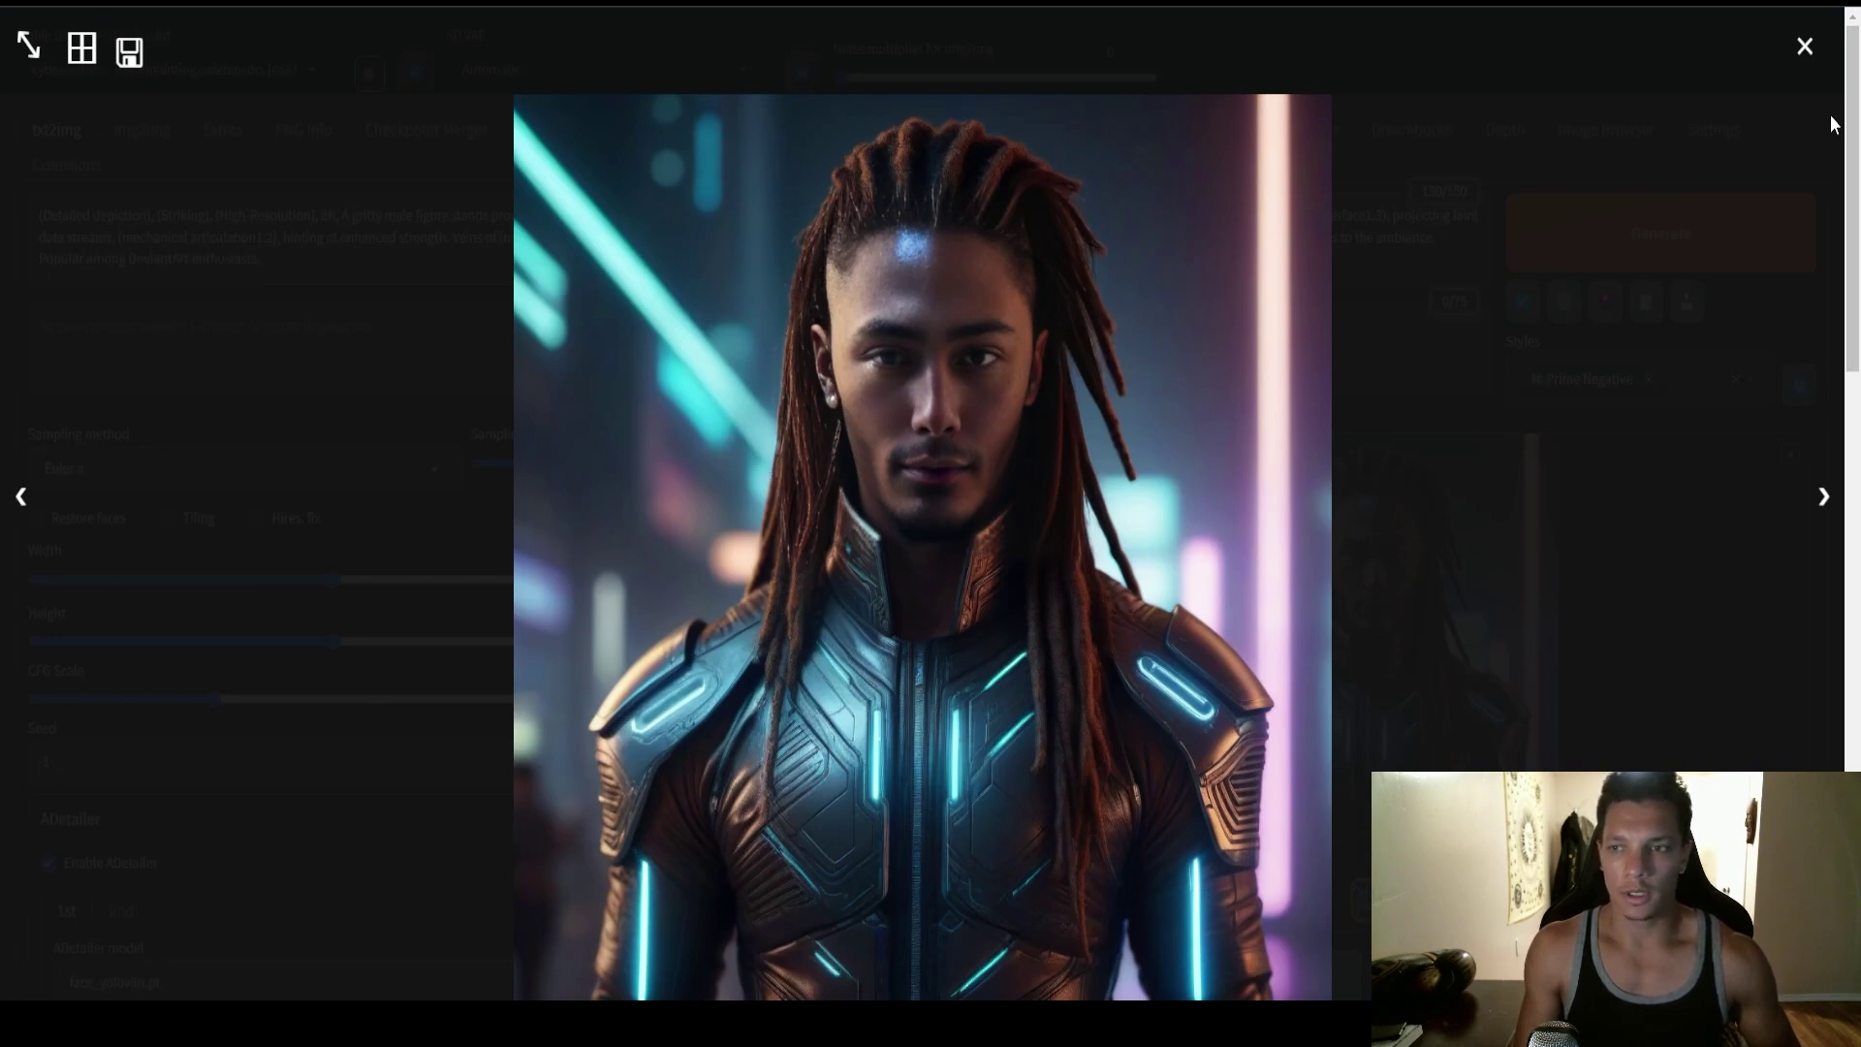
pyautogui.click(1804, 47)
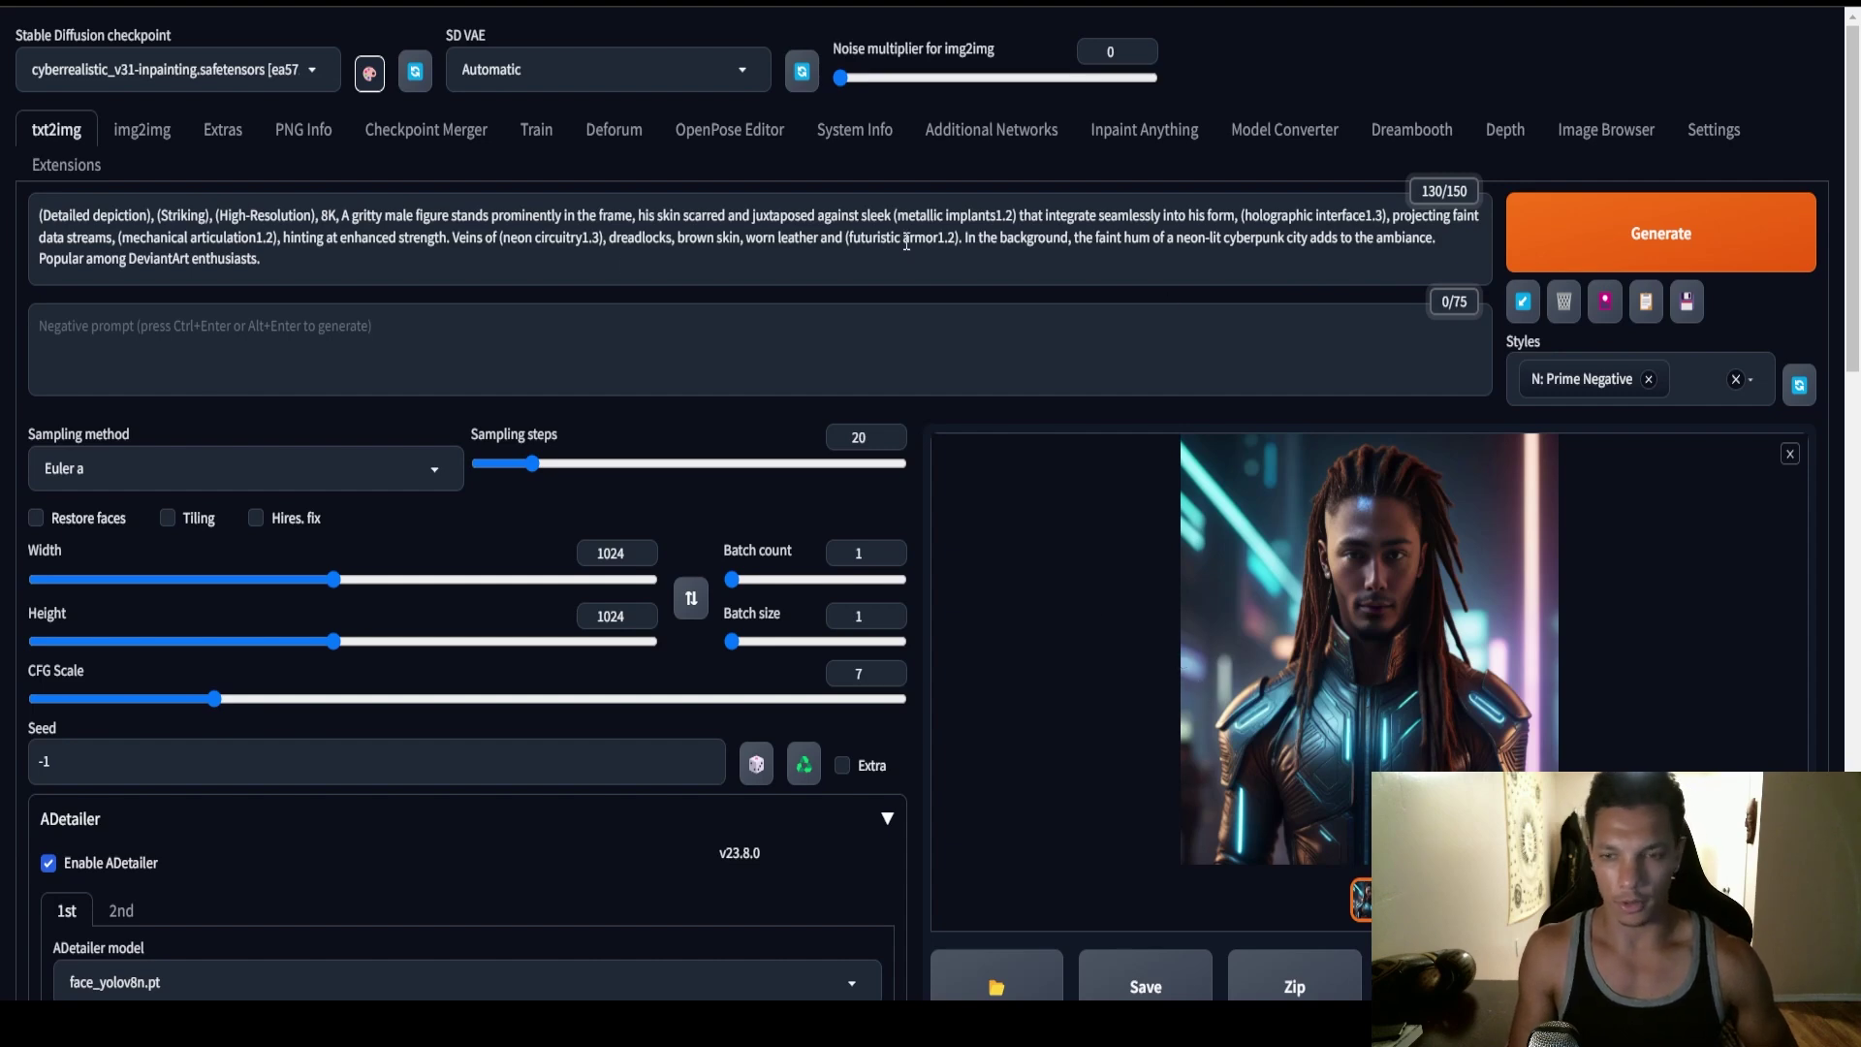
pyautogui.click(1161, 529)
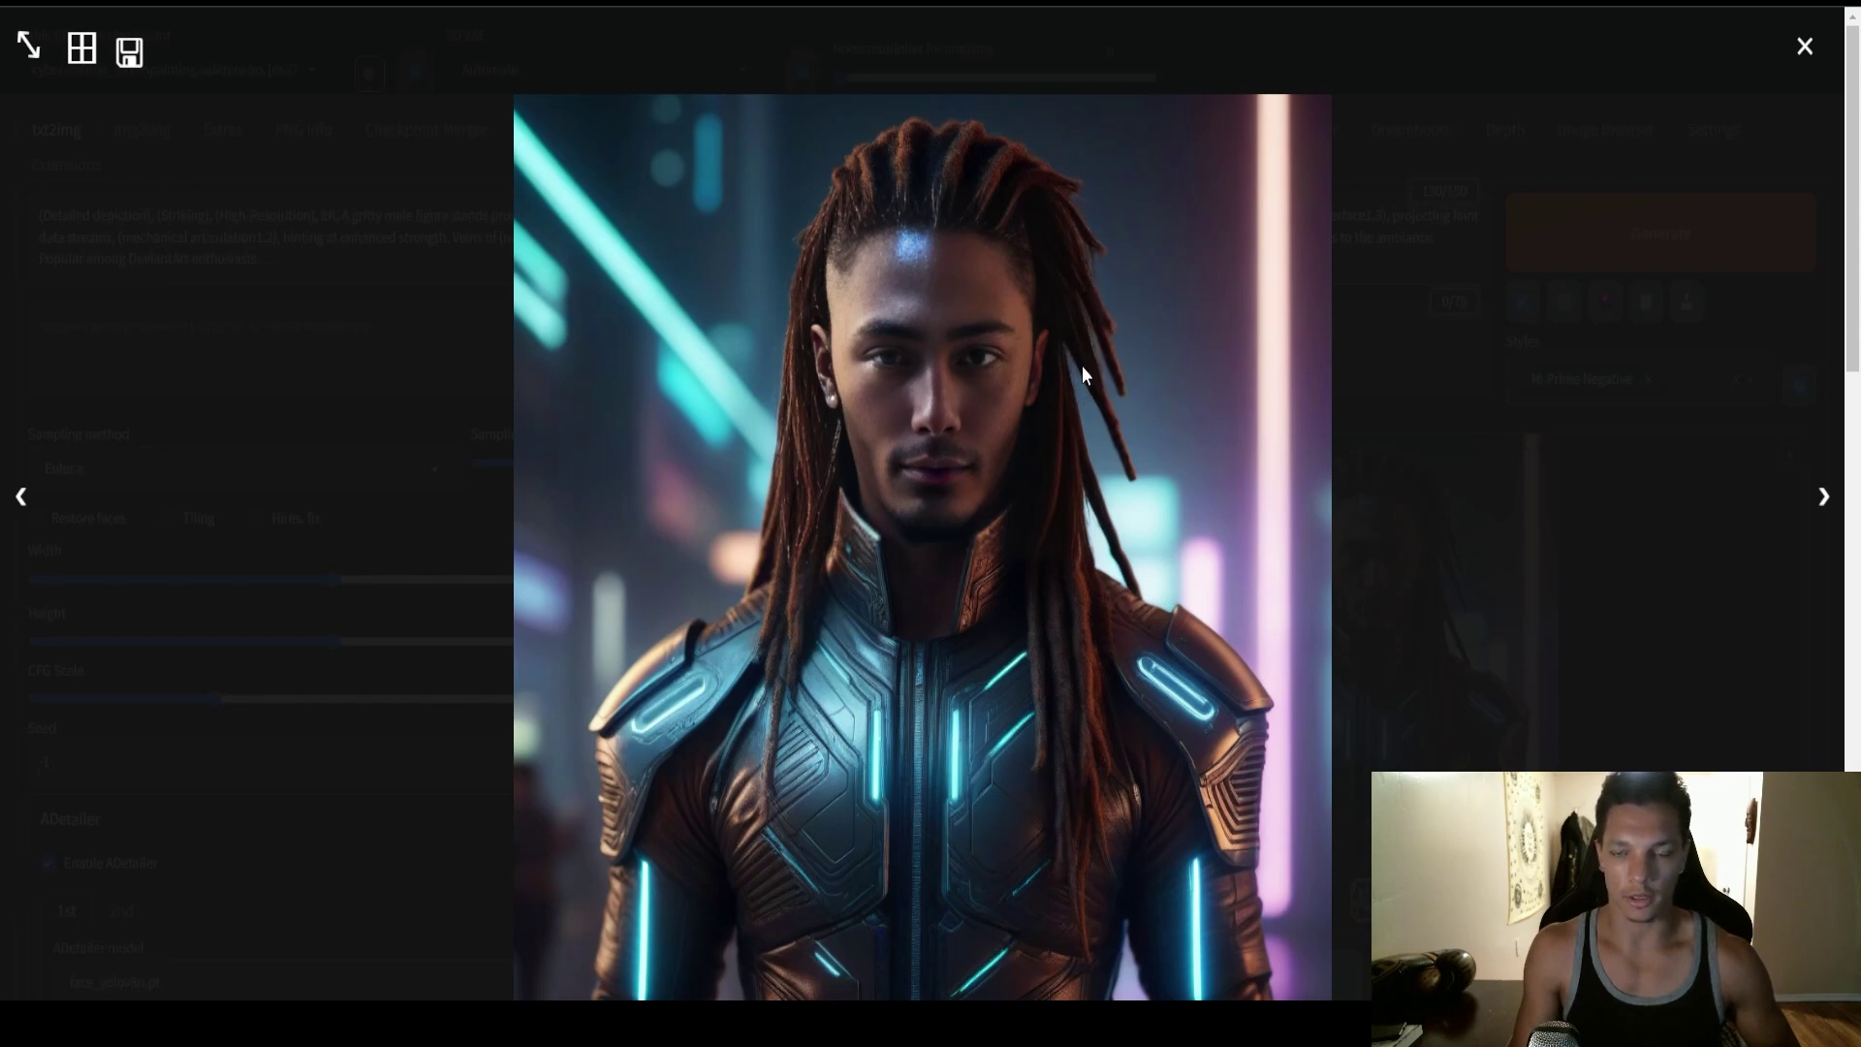
pyautogui.click(1805, 46)
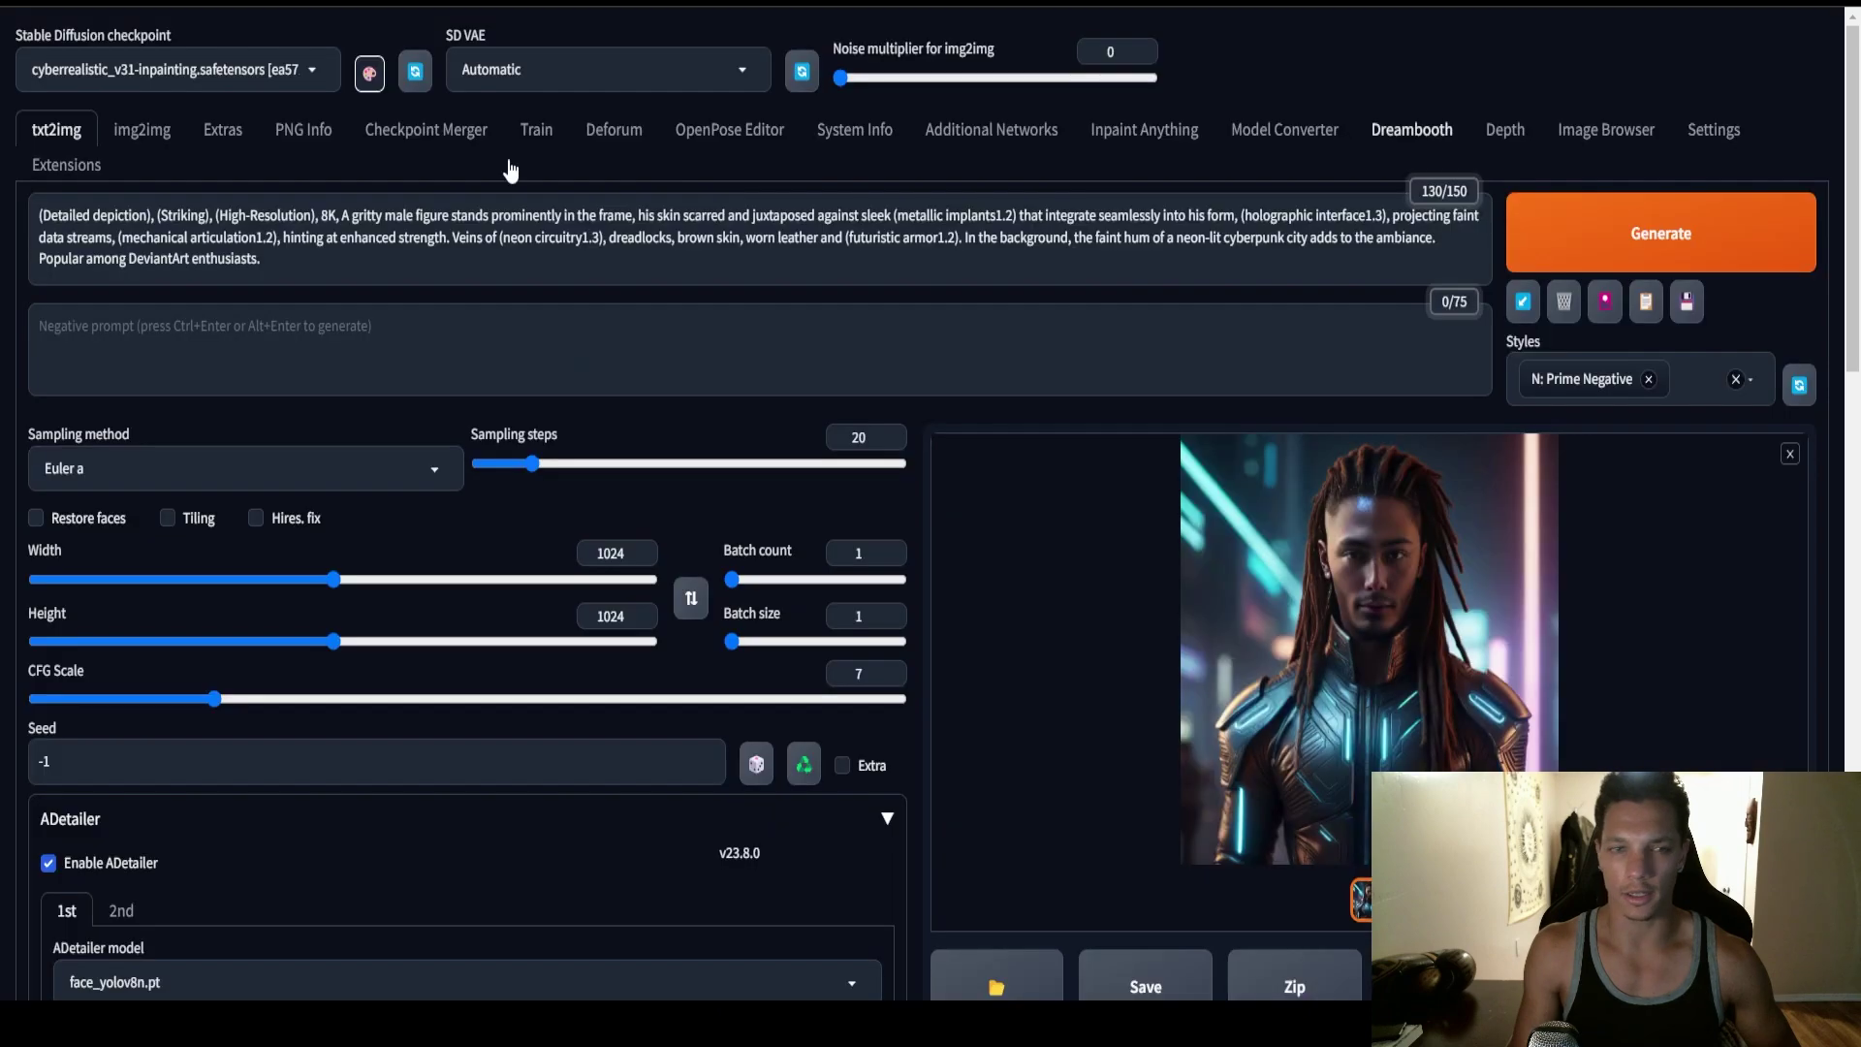
pyautogui.click(1606, 130)
# Step: View the saved dreadlocks portrait full-screen in the image browser, then close the preview
pyautogui.click(635, 632)
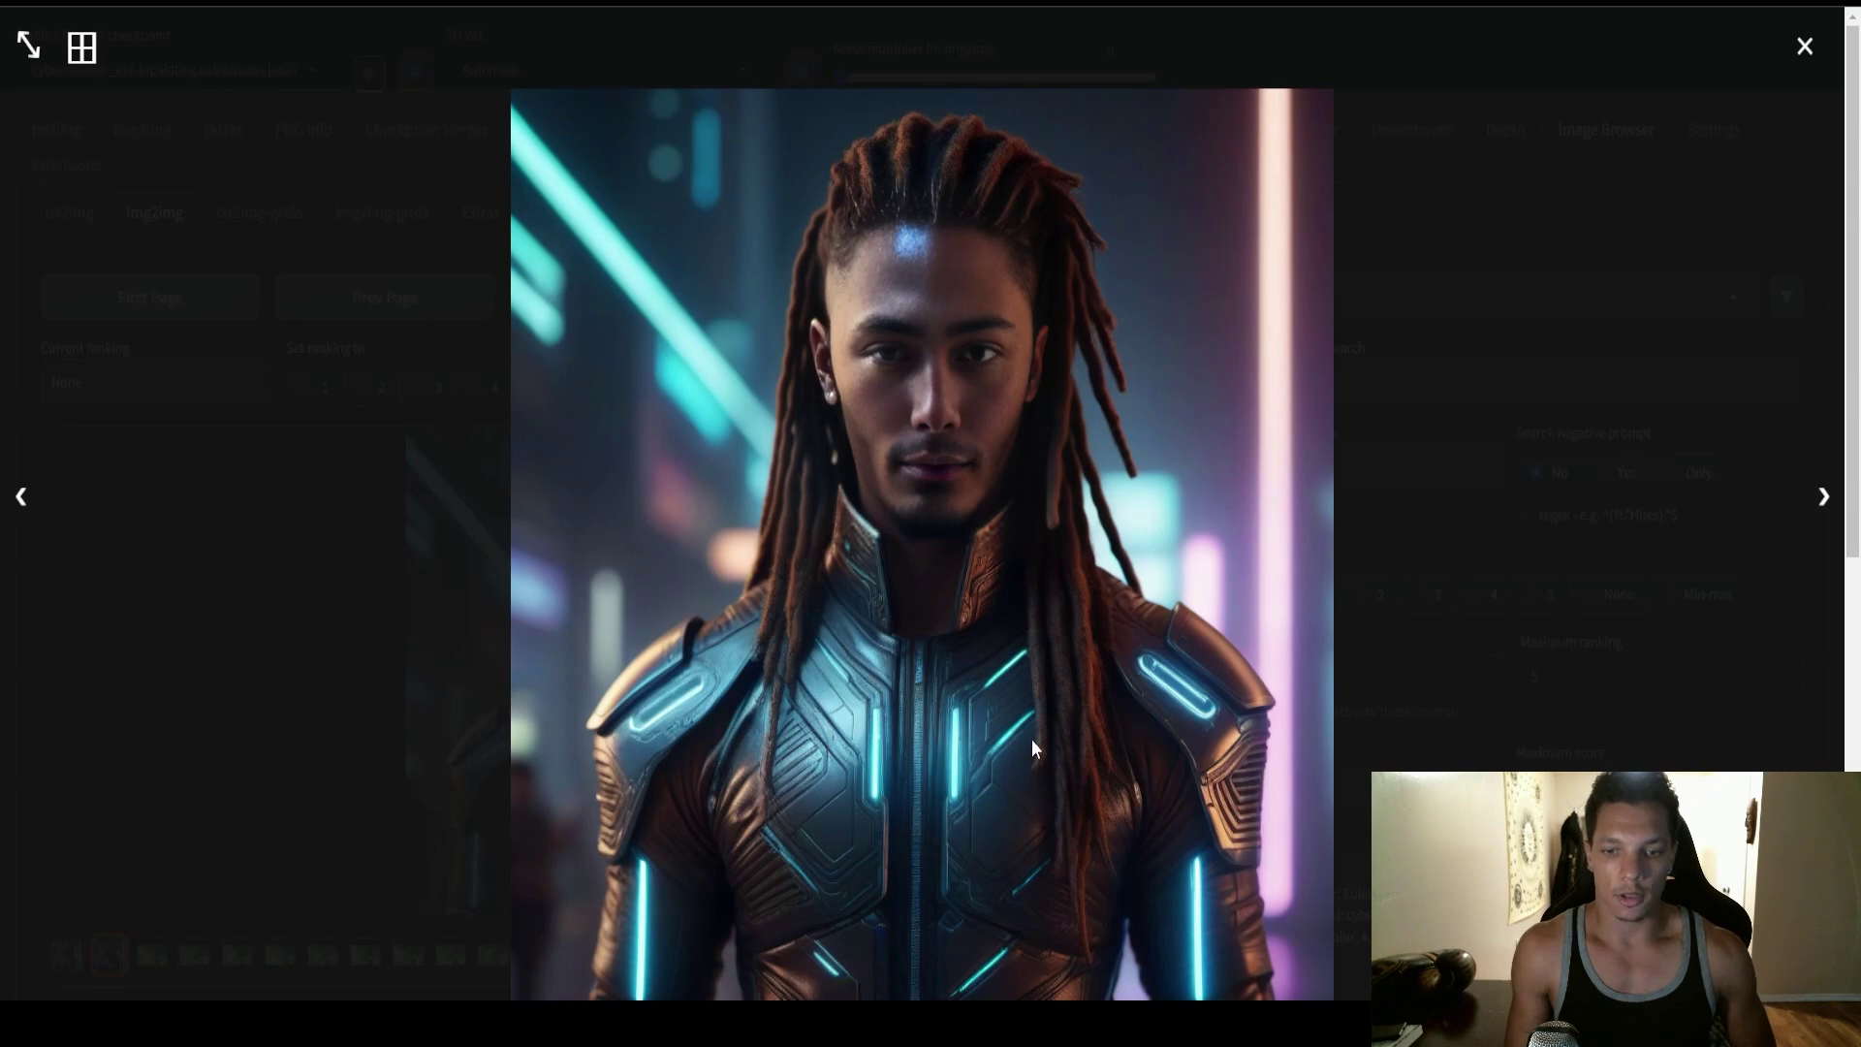
pyautogui.click(1534, 390)
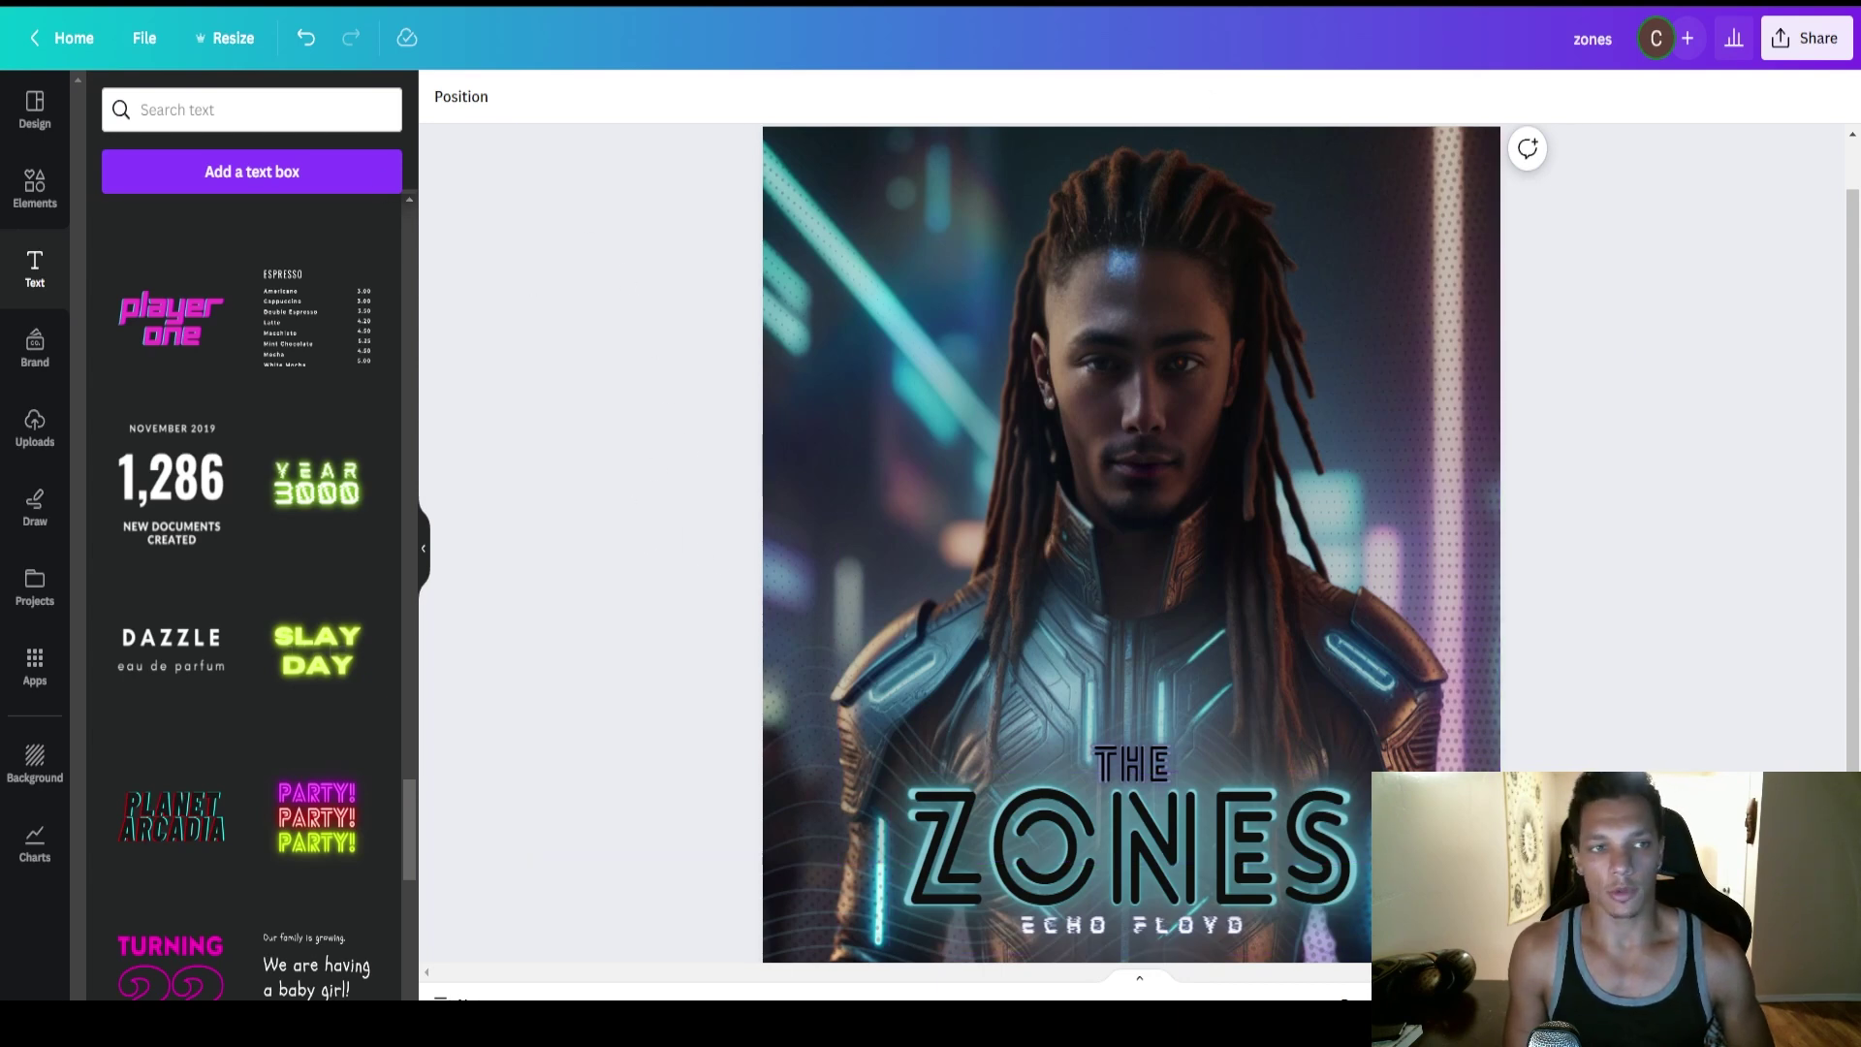
pyautogui.hotkey('ctrl', 'Tab')
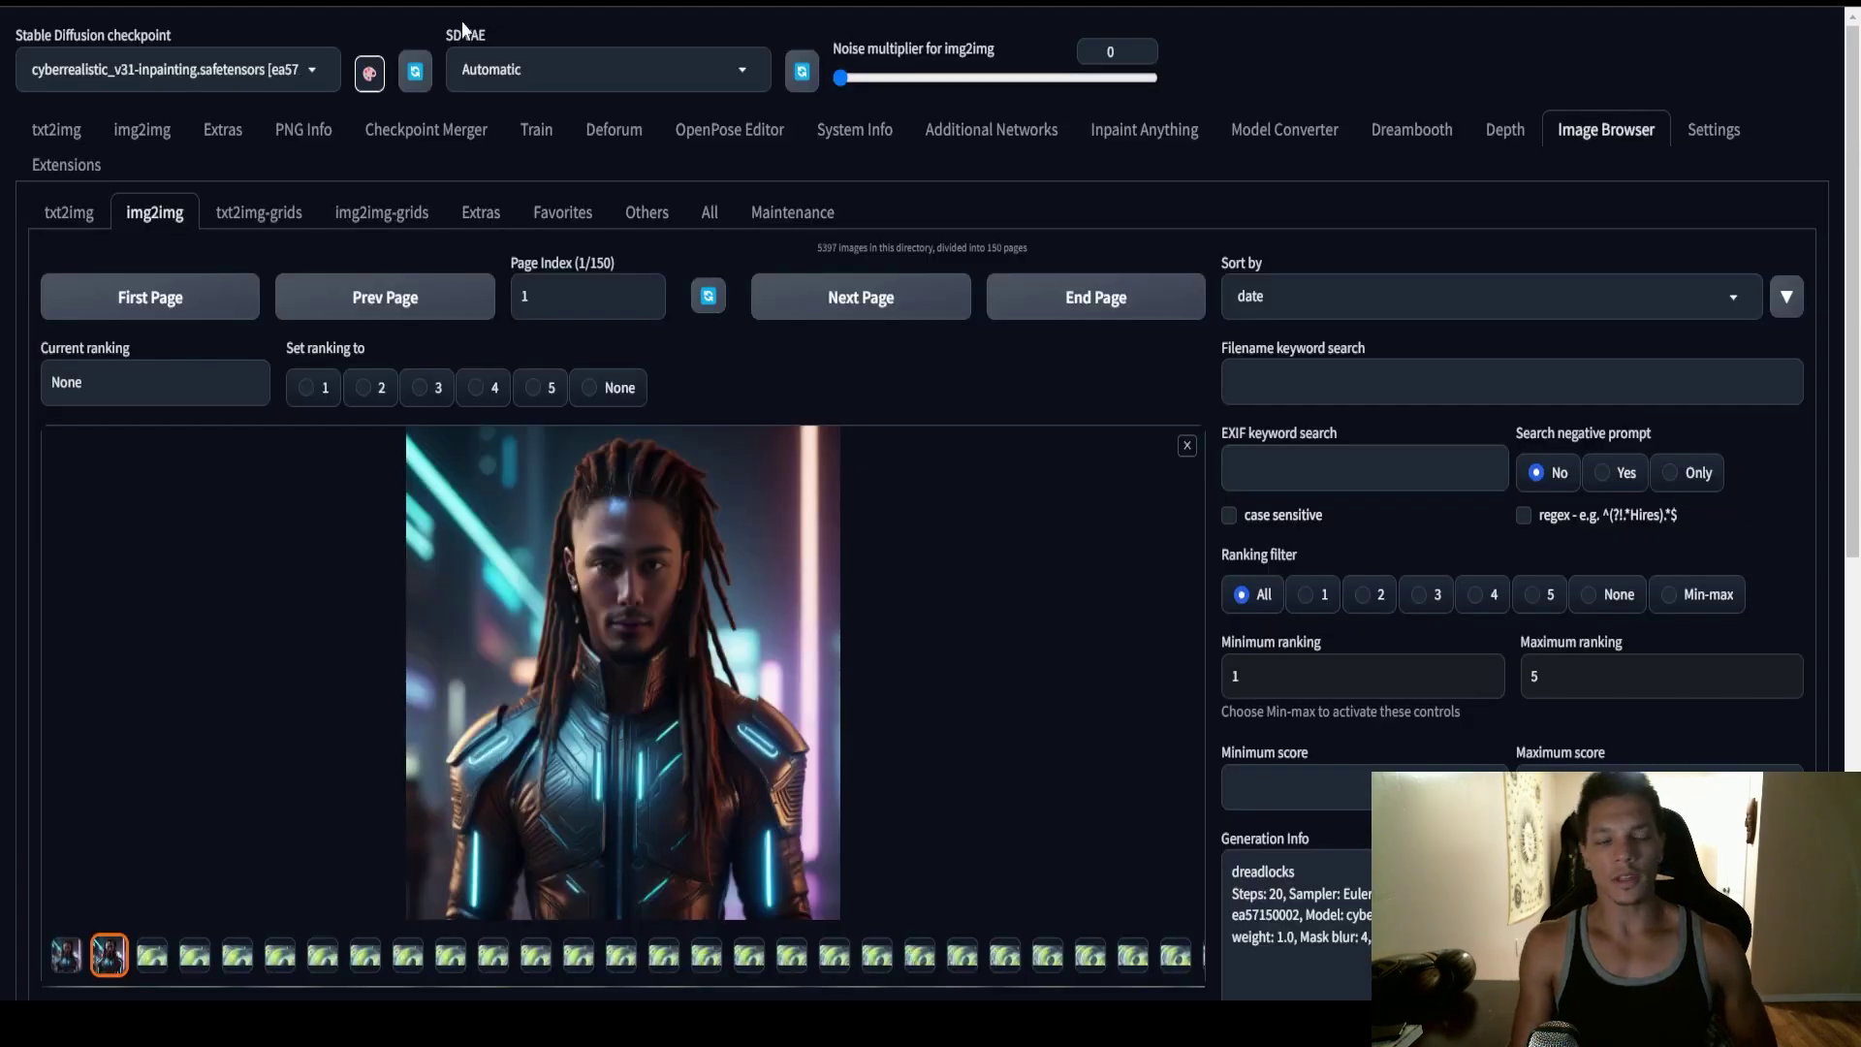
# Step: Select the man automatically with Quick Selection's Select Subject
pyautogui.click(57, 129)
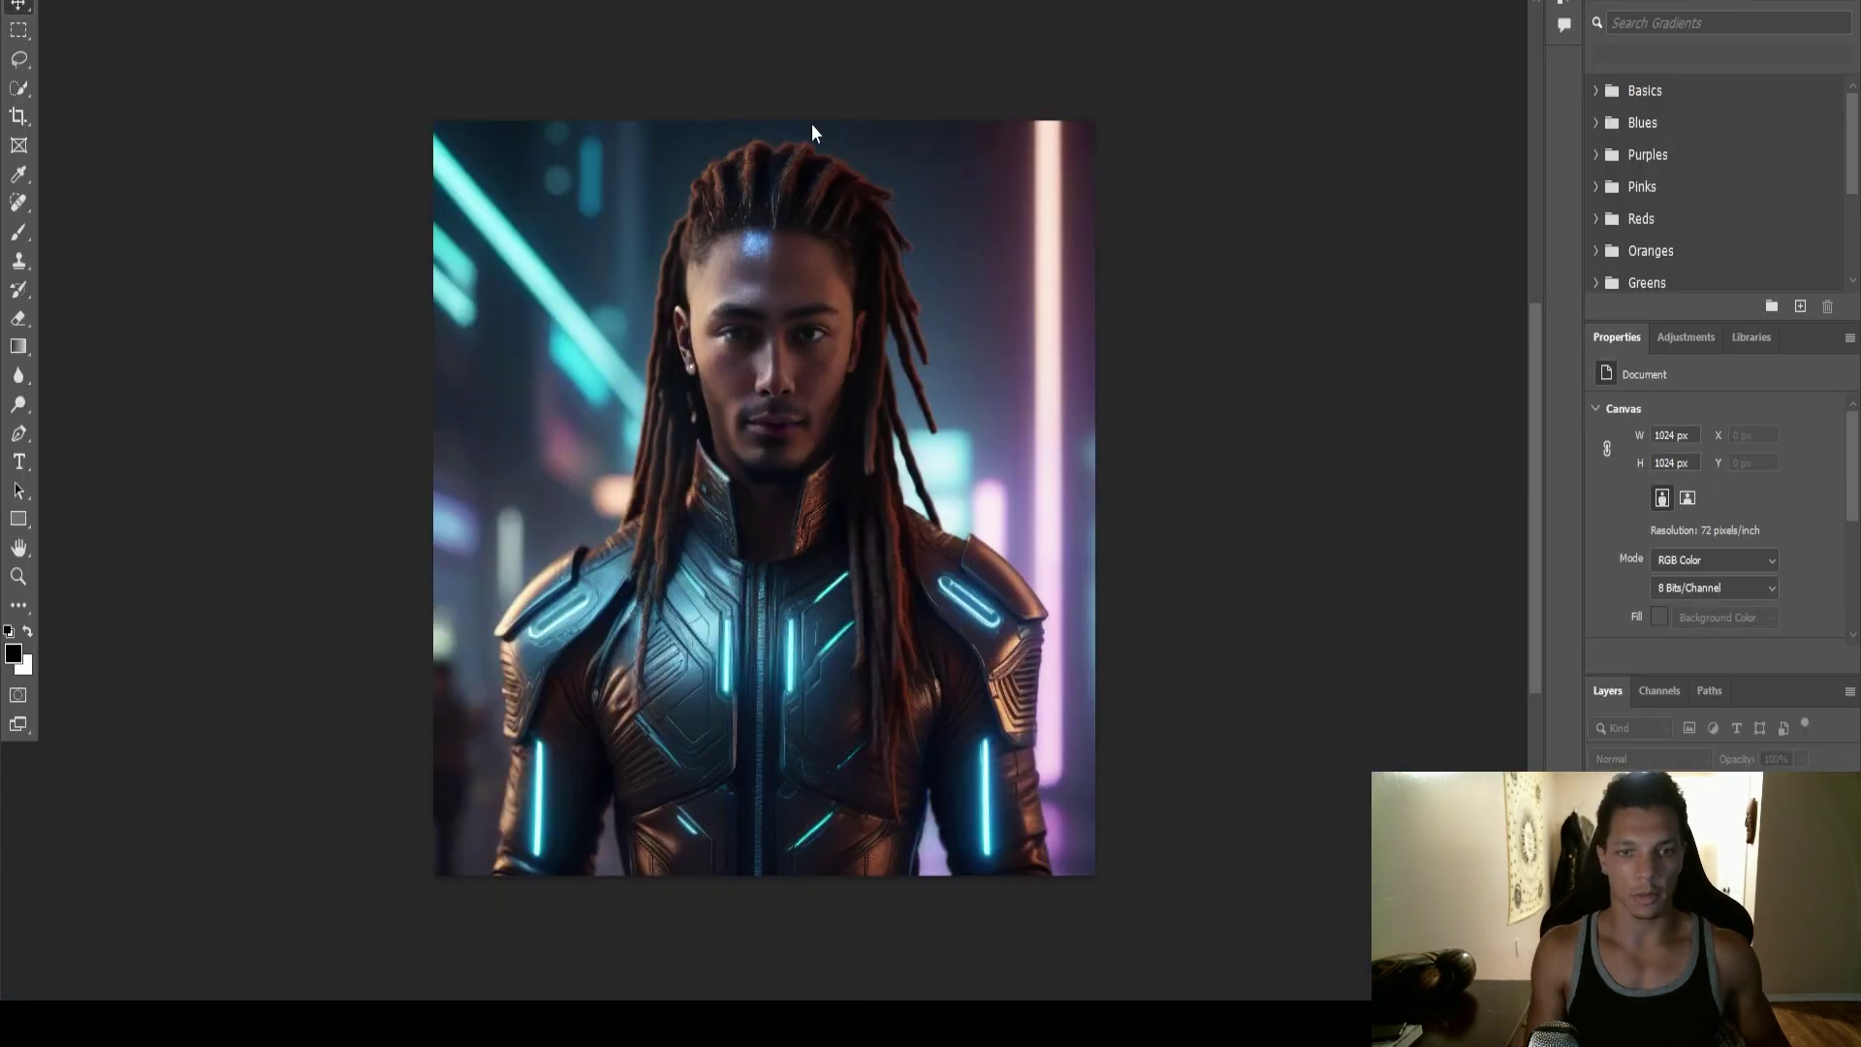
pyautogui.press('w')
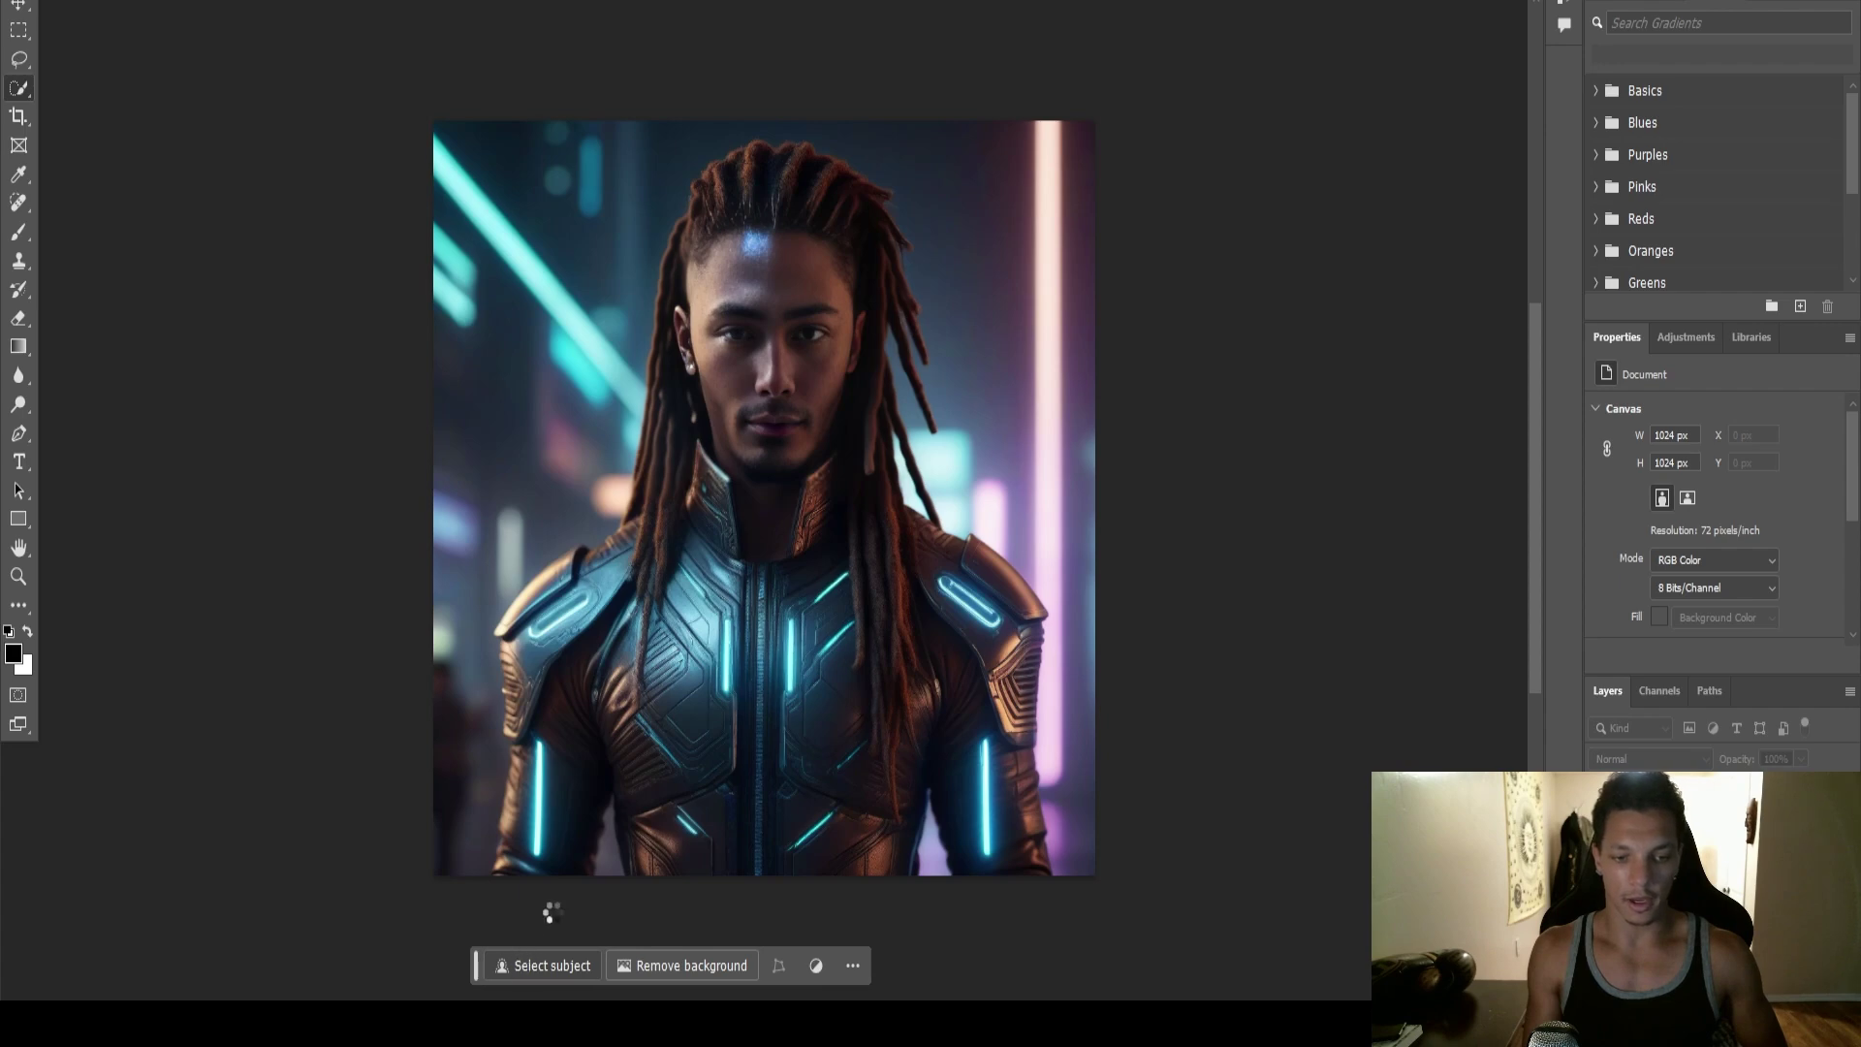
pyautogui.click(814, 329)
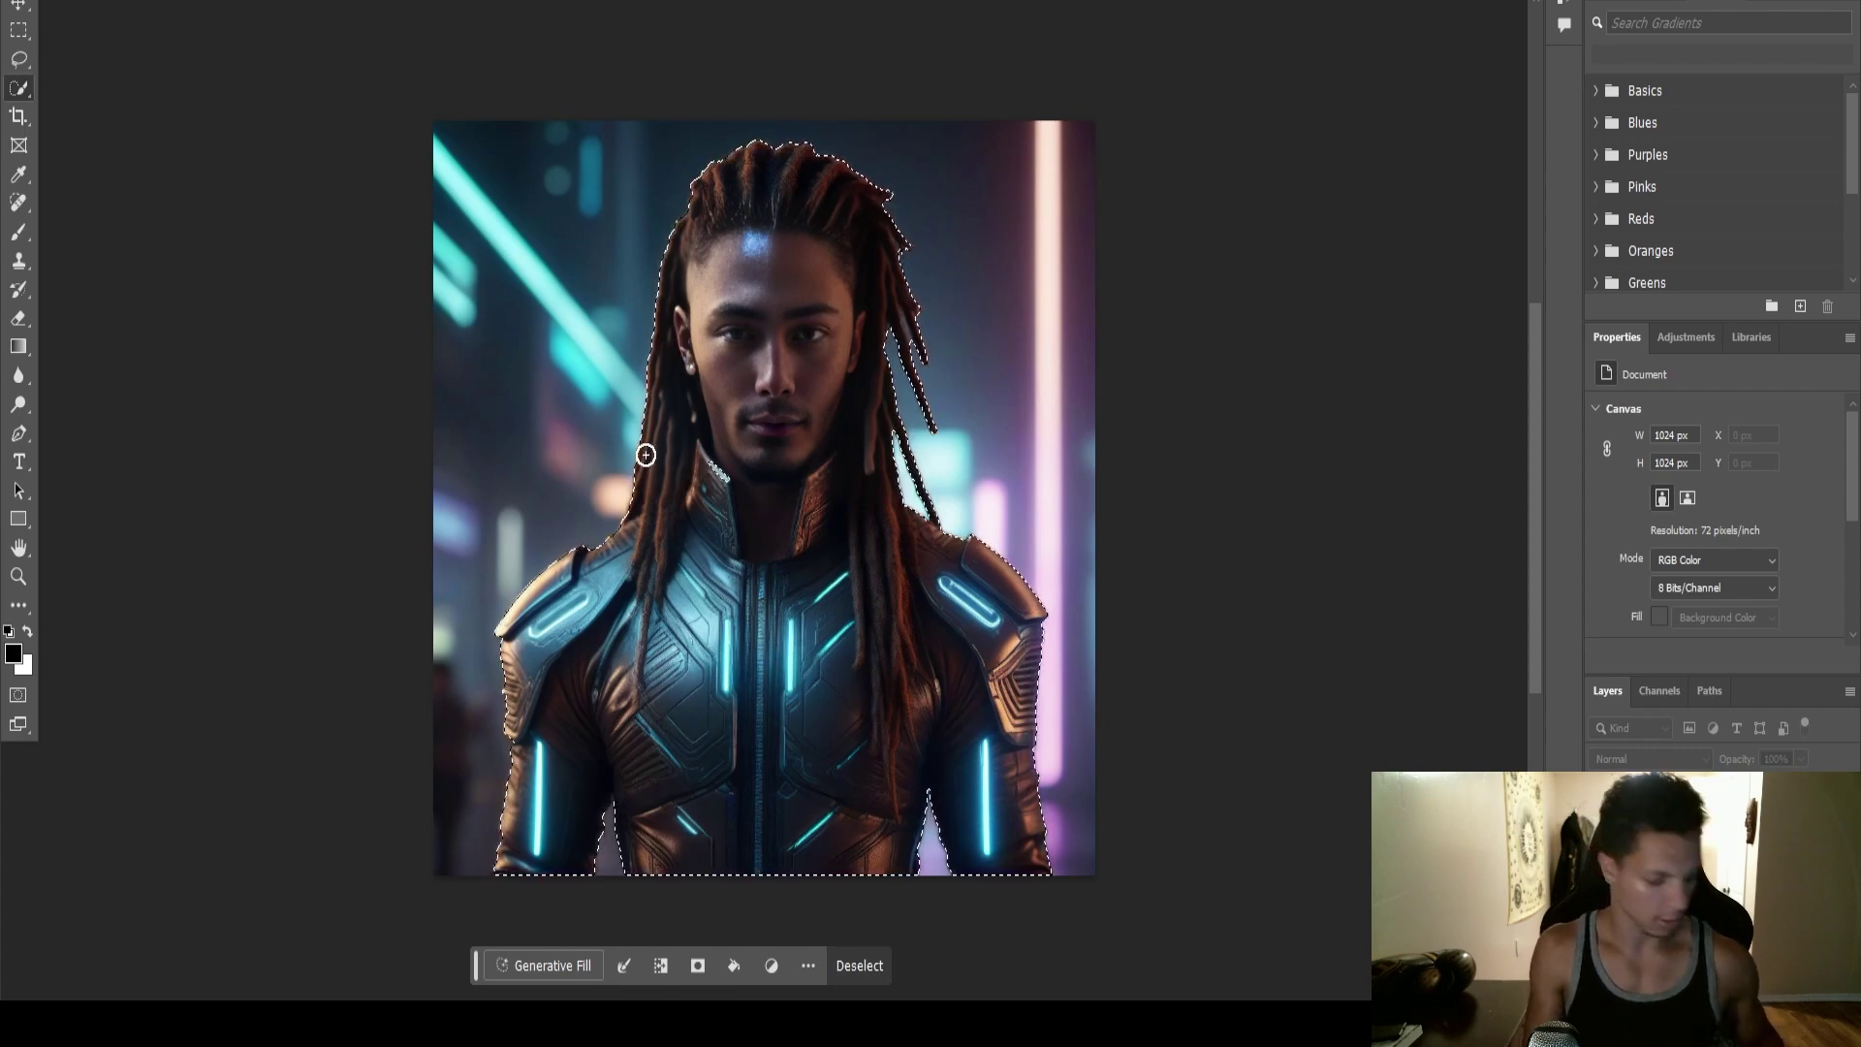
# Step: Zoom in and make the Quick Selection brush smaller
pyautogui.scroll(2, 644, 449)
pyautogui.scroll(3, 646, 454)
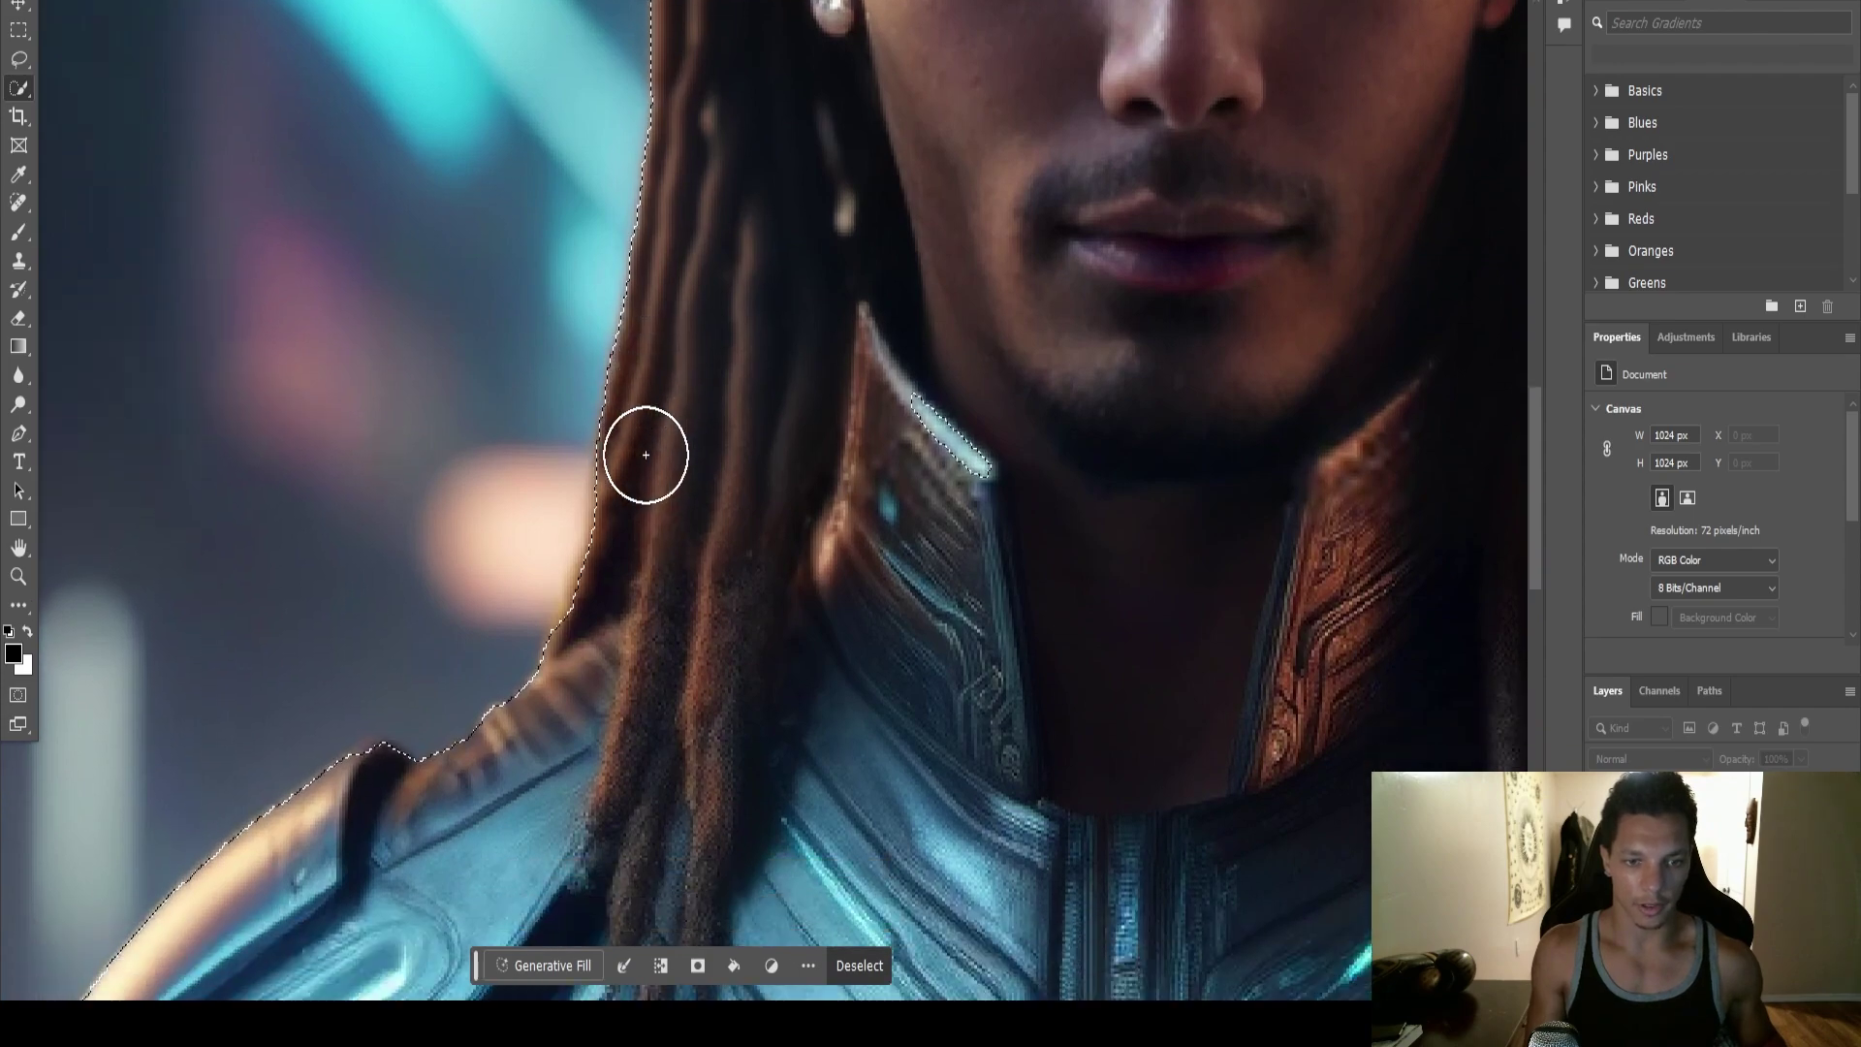
pyautogui.click(155, 8)
pyautogui.moveTo(157, 9); pyautogui.dragTo(126, 2)
pyautogui.click(577, 420)
# Step: Refine the selection edge around his hair, shoulders, arms and hands while zooming
pyautogui.scroll(-2, 577, 420)
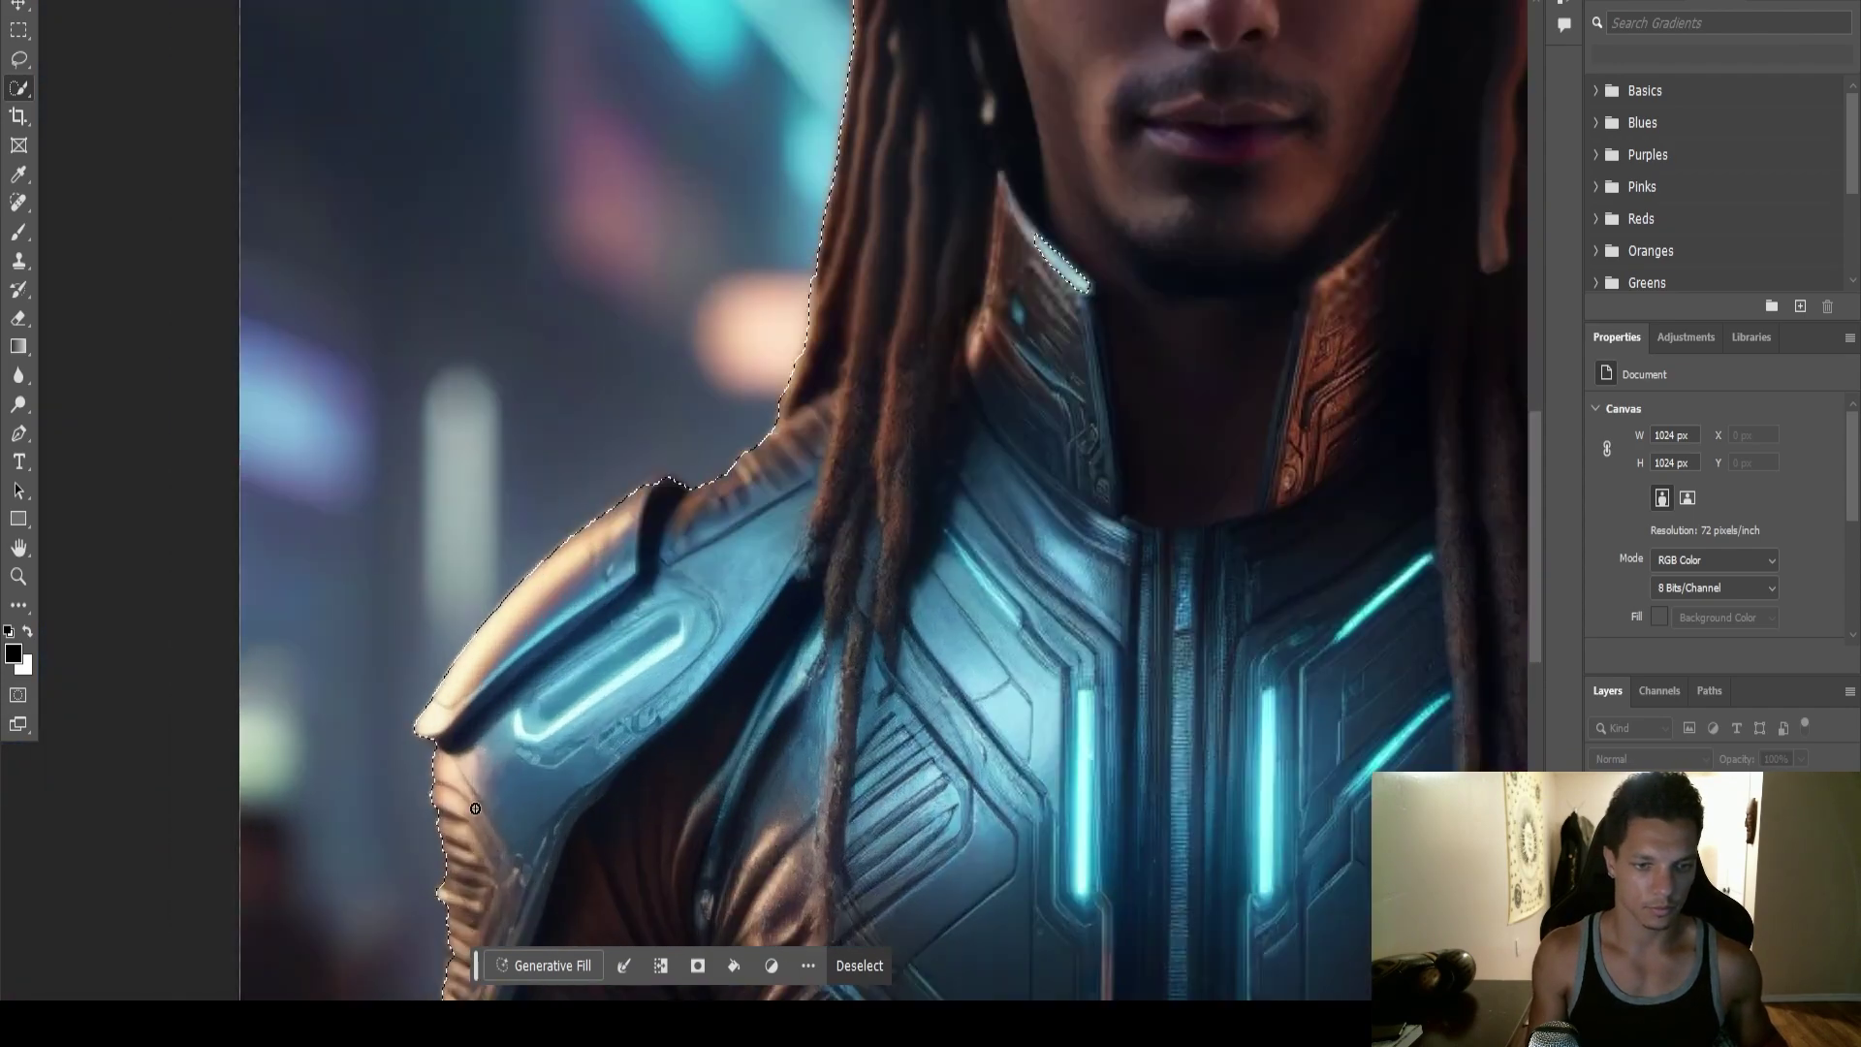
pyautogui.scroll(5, 250, 453)
pyautogui.scroll(-5, 291, 456)
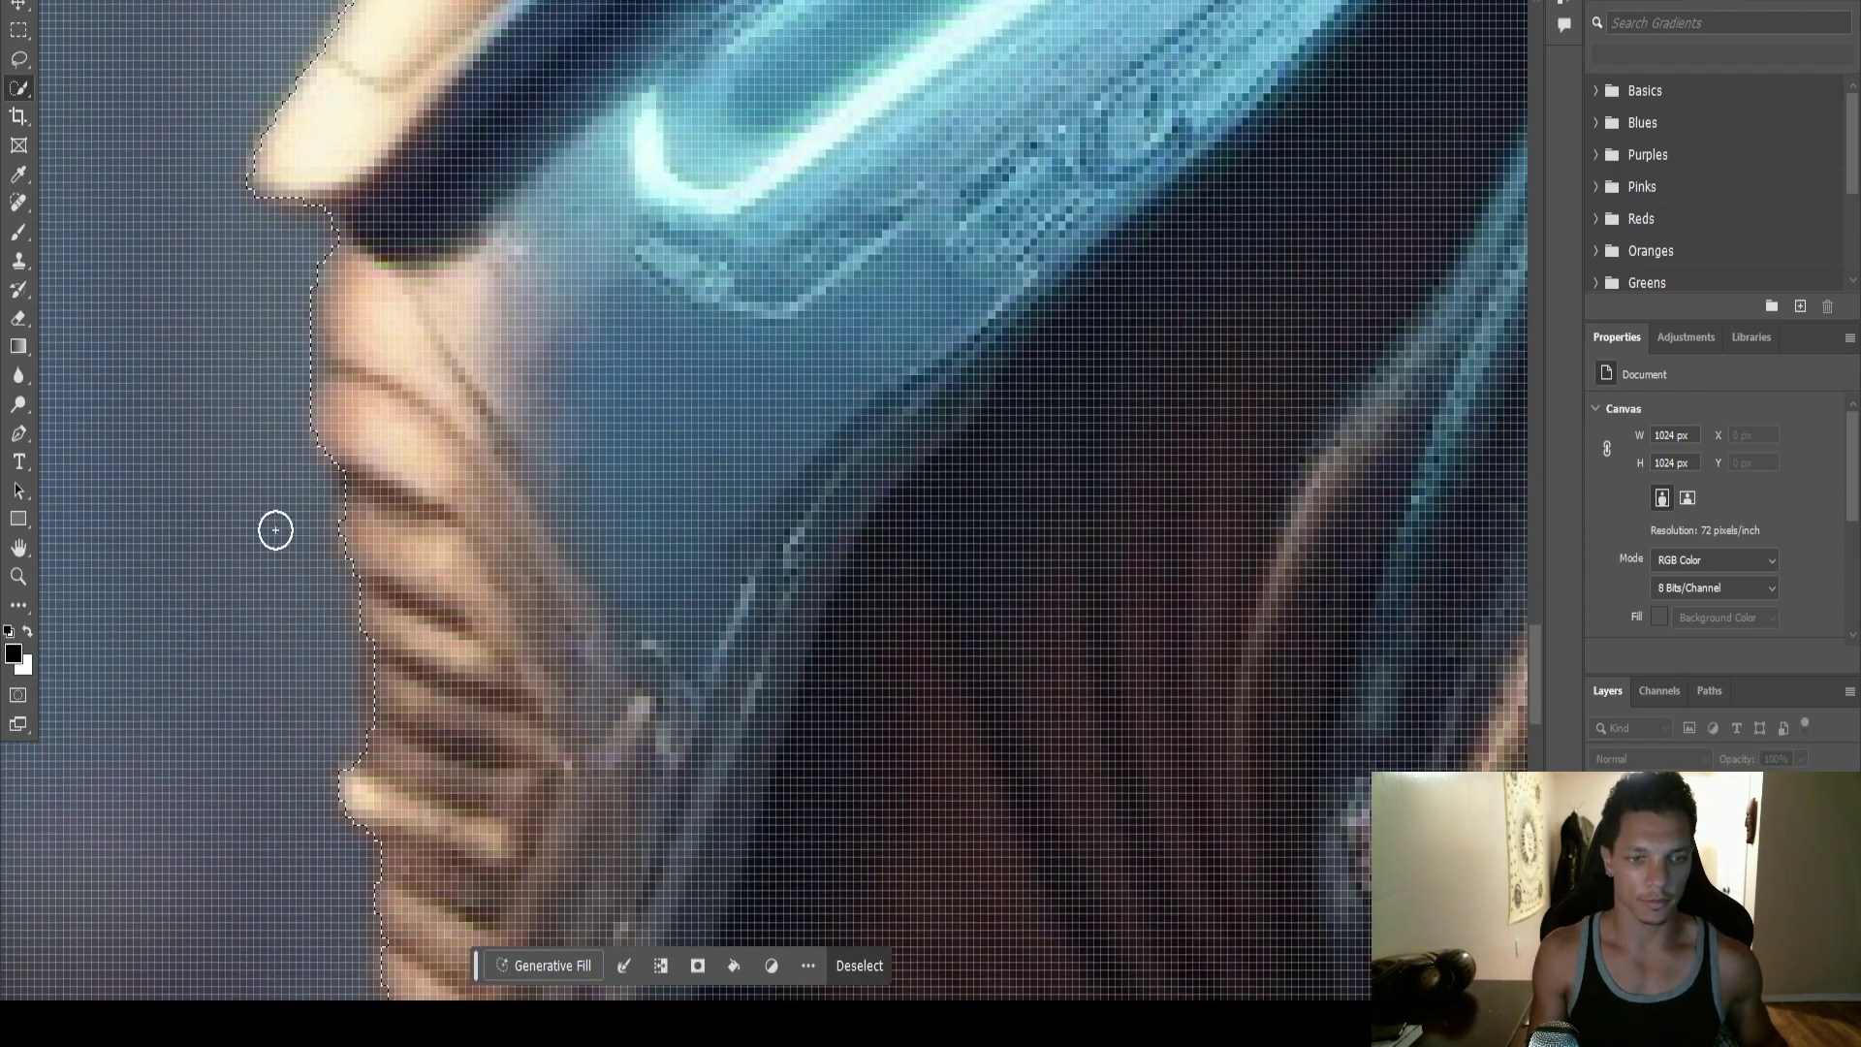
pyautogui.scroll(-10, 334, 720)
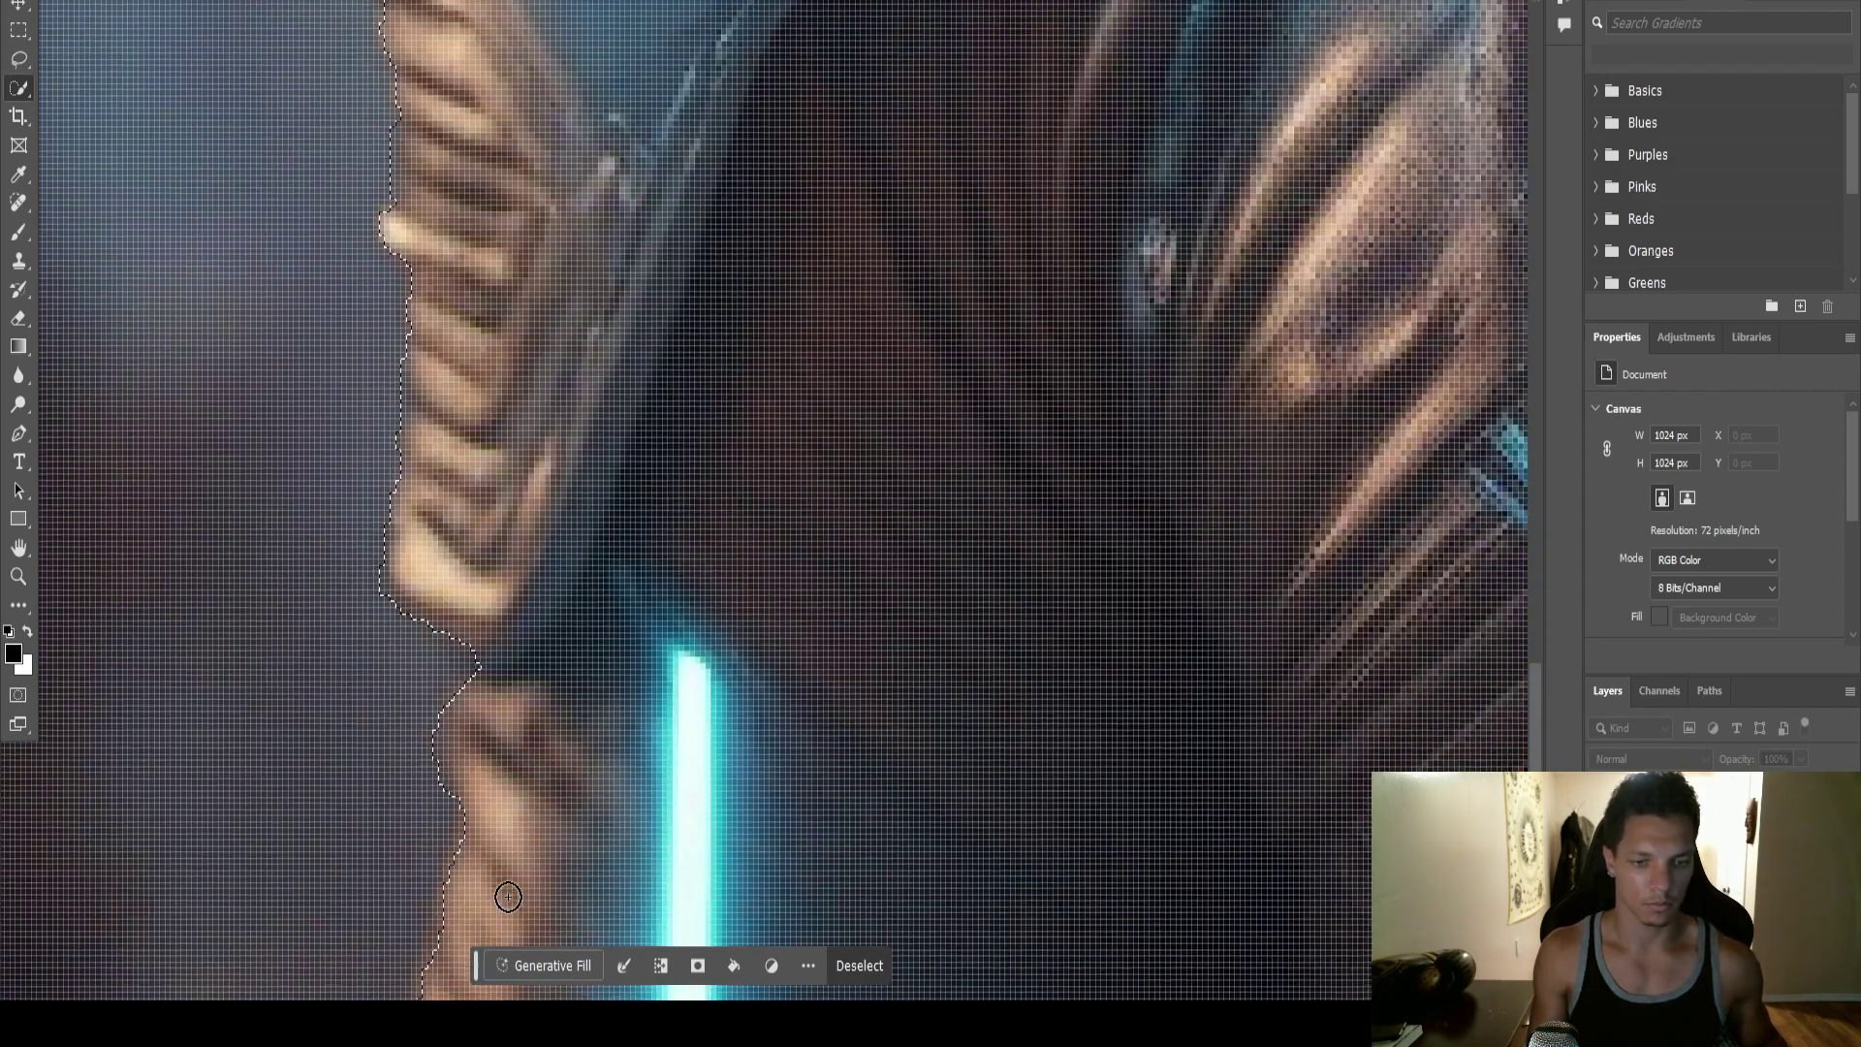
pyautogui.scroll(3, 308, 844)
pyautogui.scroll(-4, 777, 536)
pyautogui.scroll(2, 195, 922)
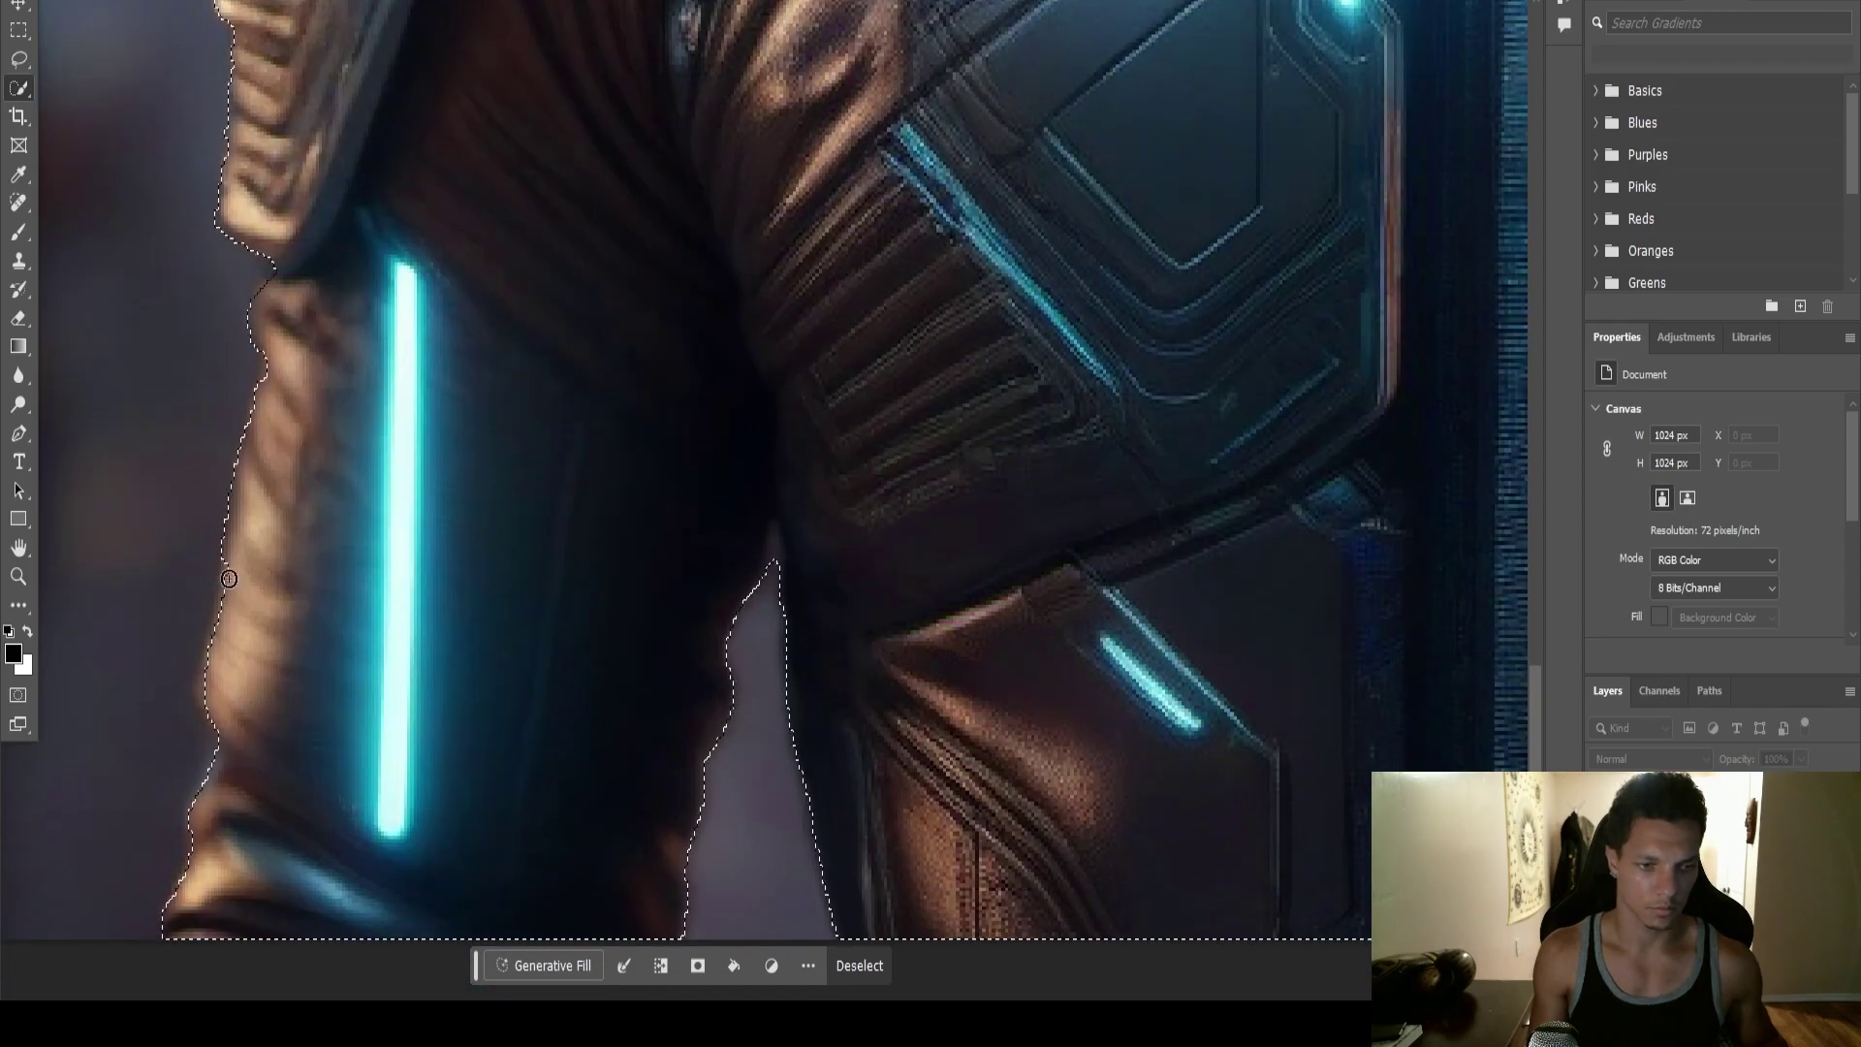
pyautogui.scroll(5, 215, 882)
pyautogui.scroll(-5, 215, 882)
pyautogui.scroll(6, 964, 382)
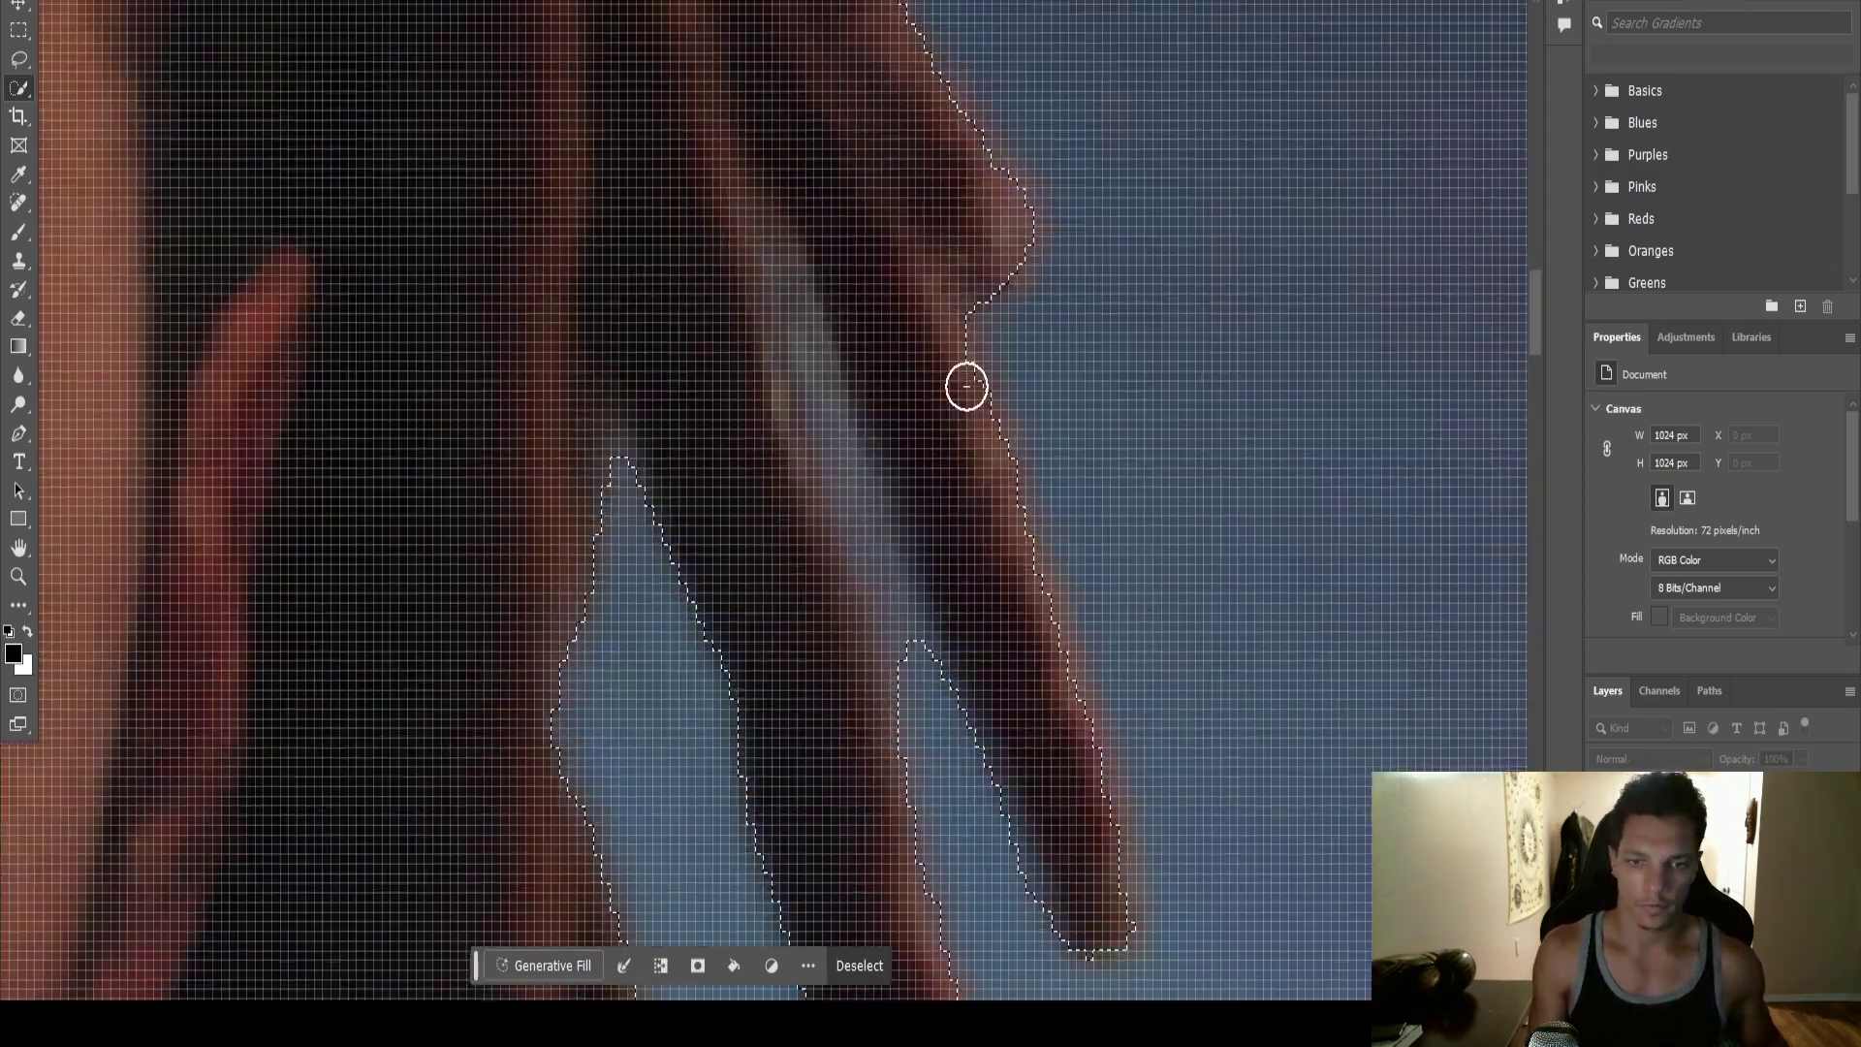
pyautogui.scroll(-6, 631, 261)
pyautogui.scroll(6, 594, 411)
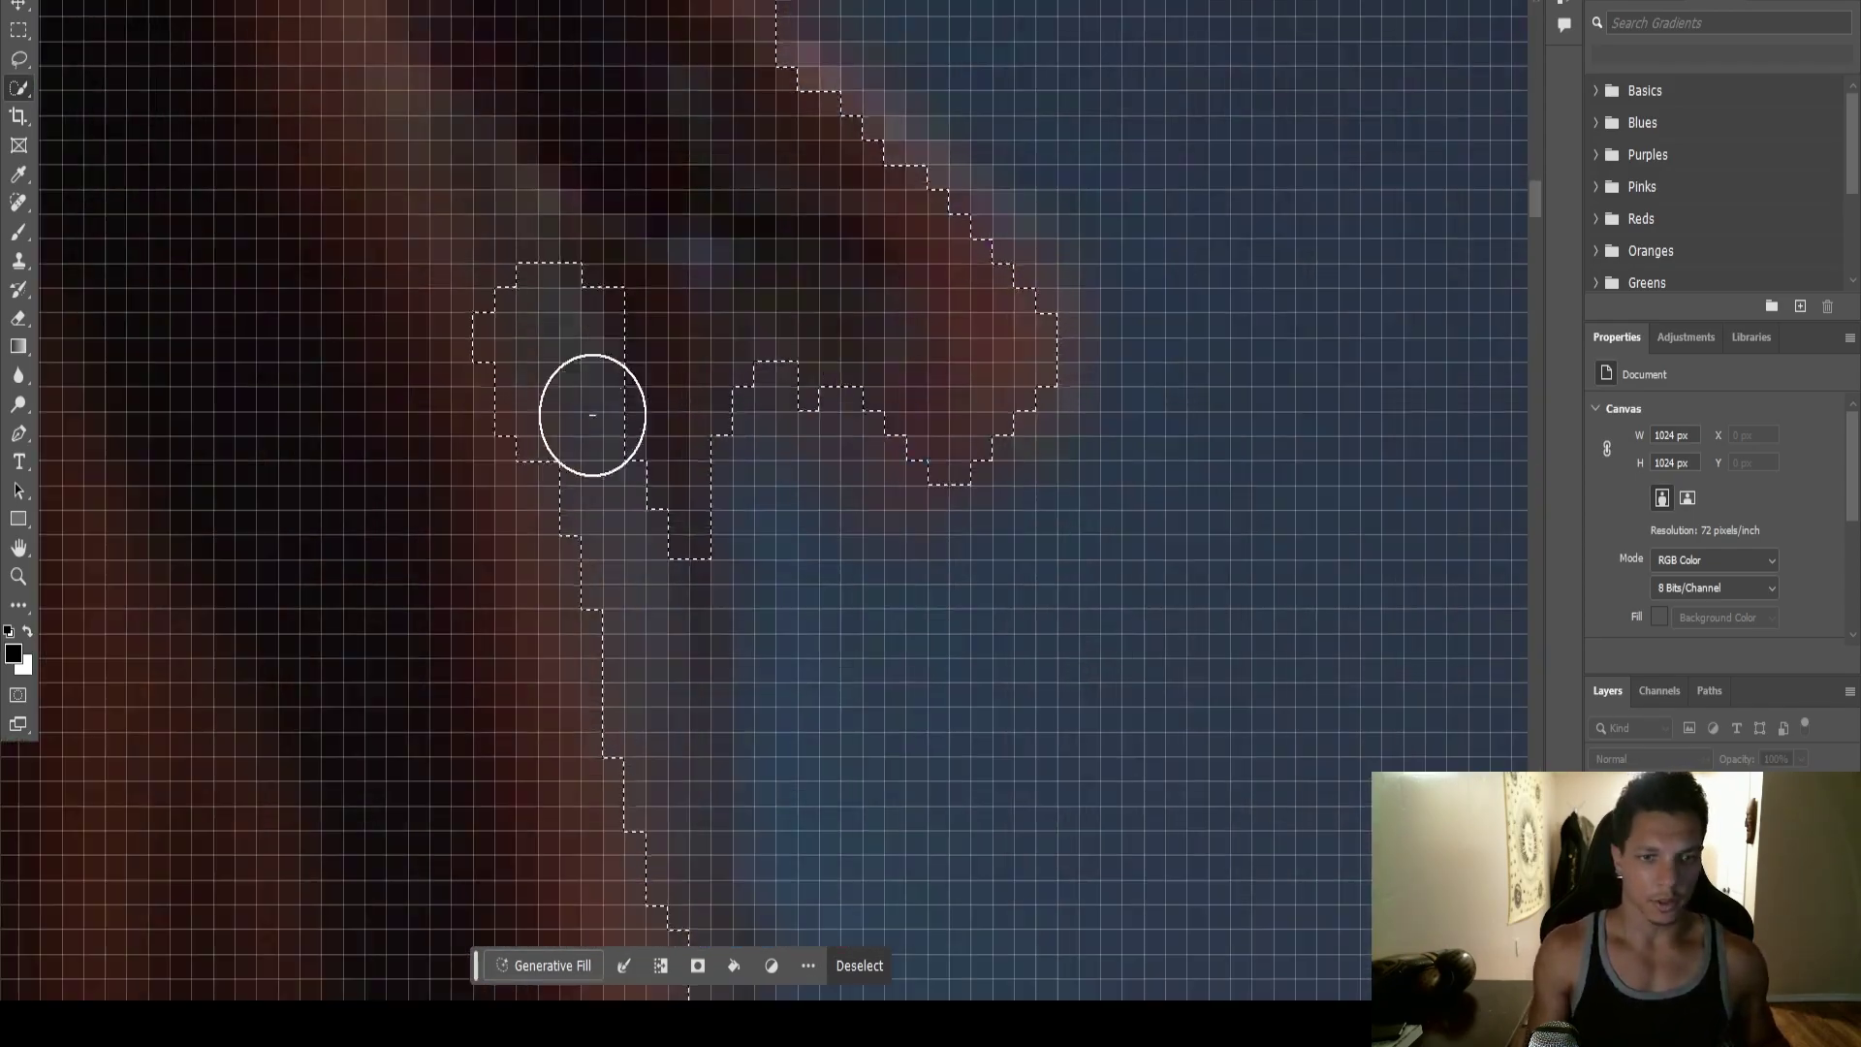
pyautogui.scroll(-6, 907, 209)
pyautogui.scroll(2, 744, 376)
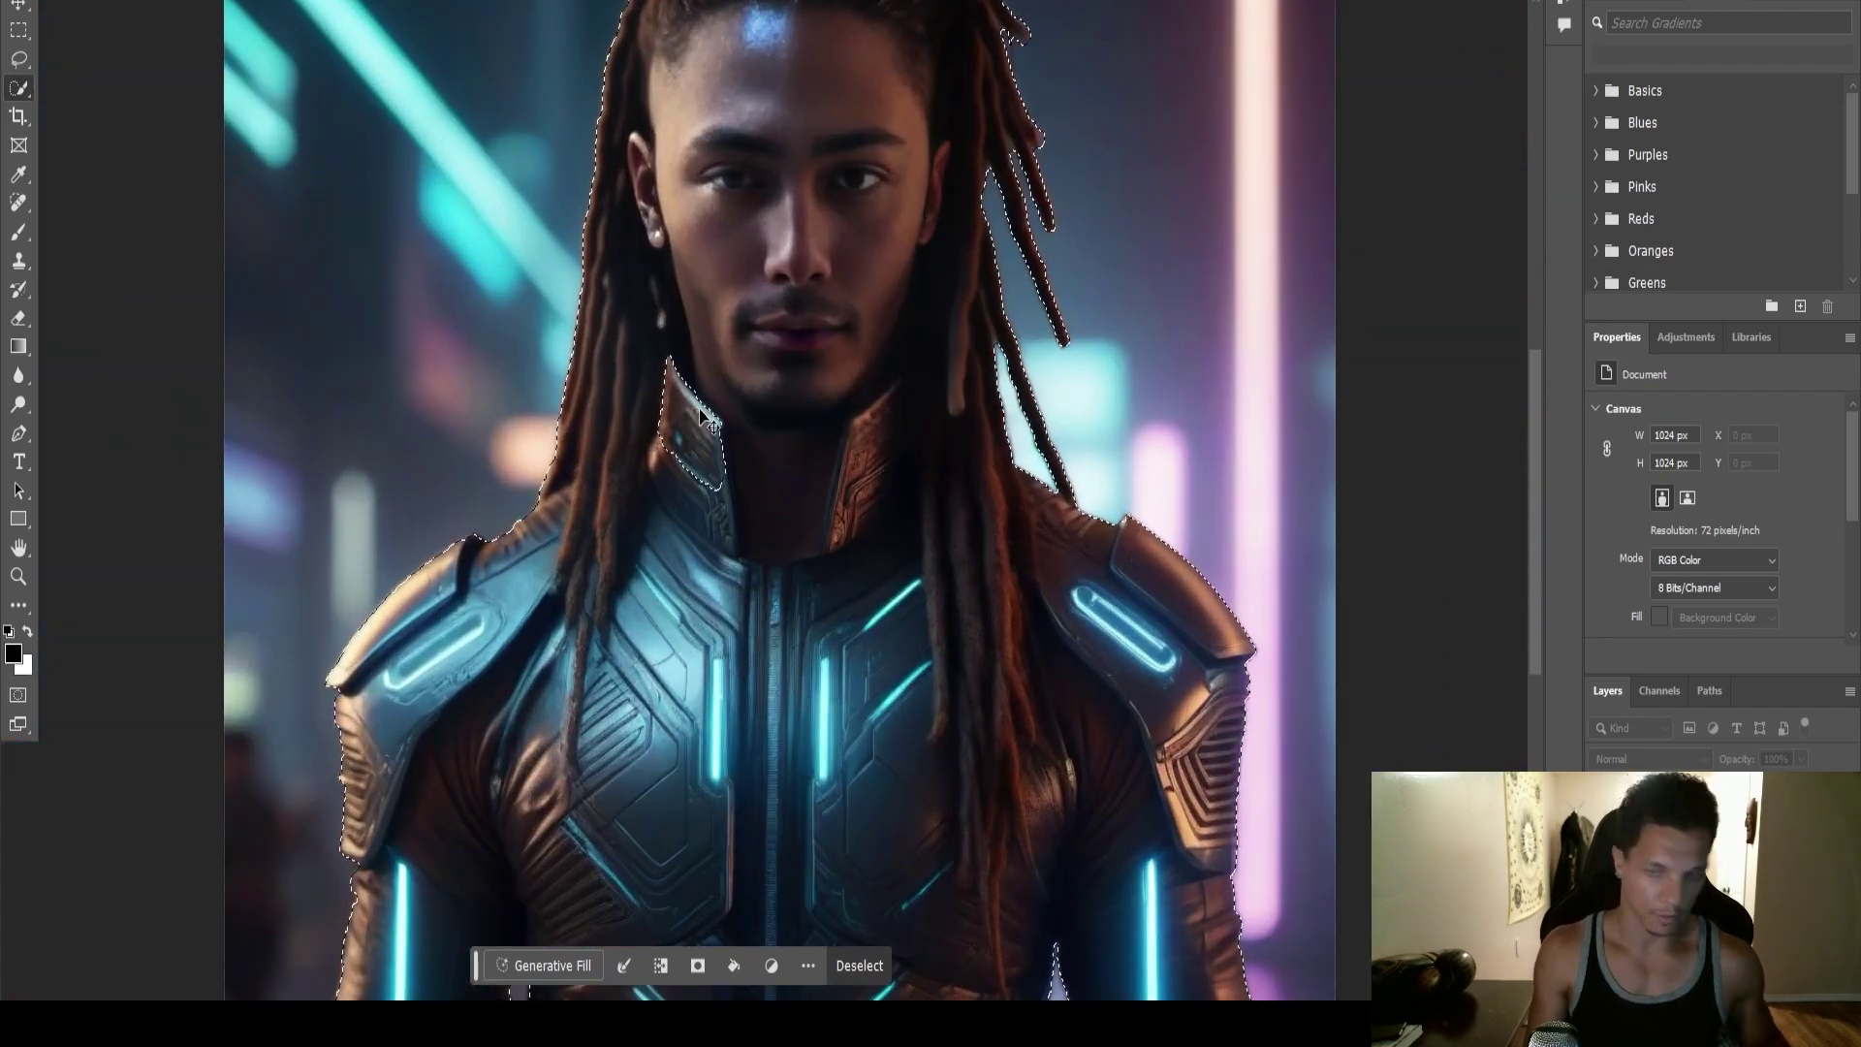
pyautogui.scroll(-2, 745, 376)
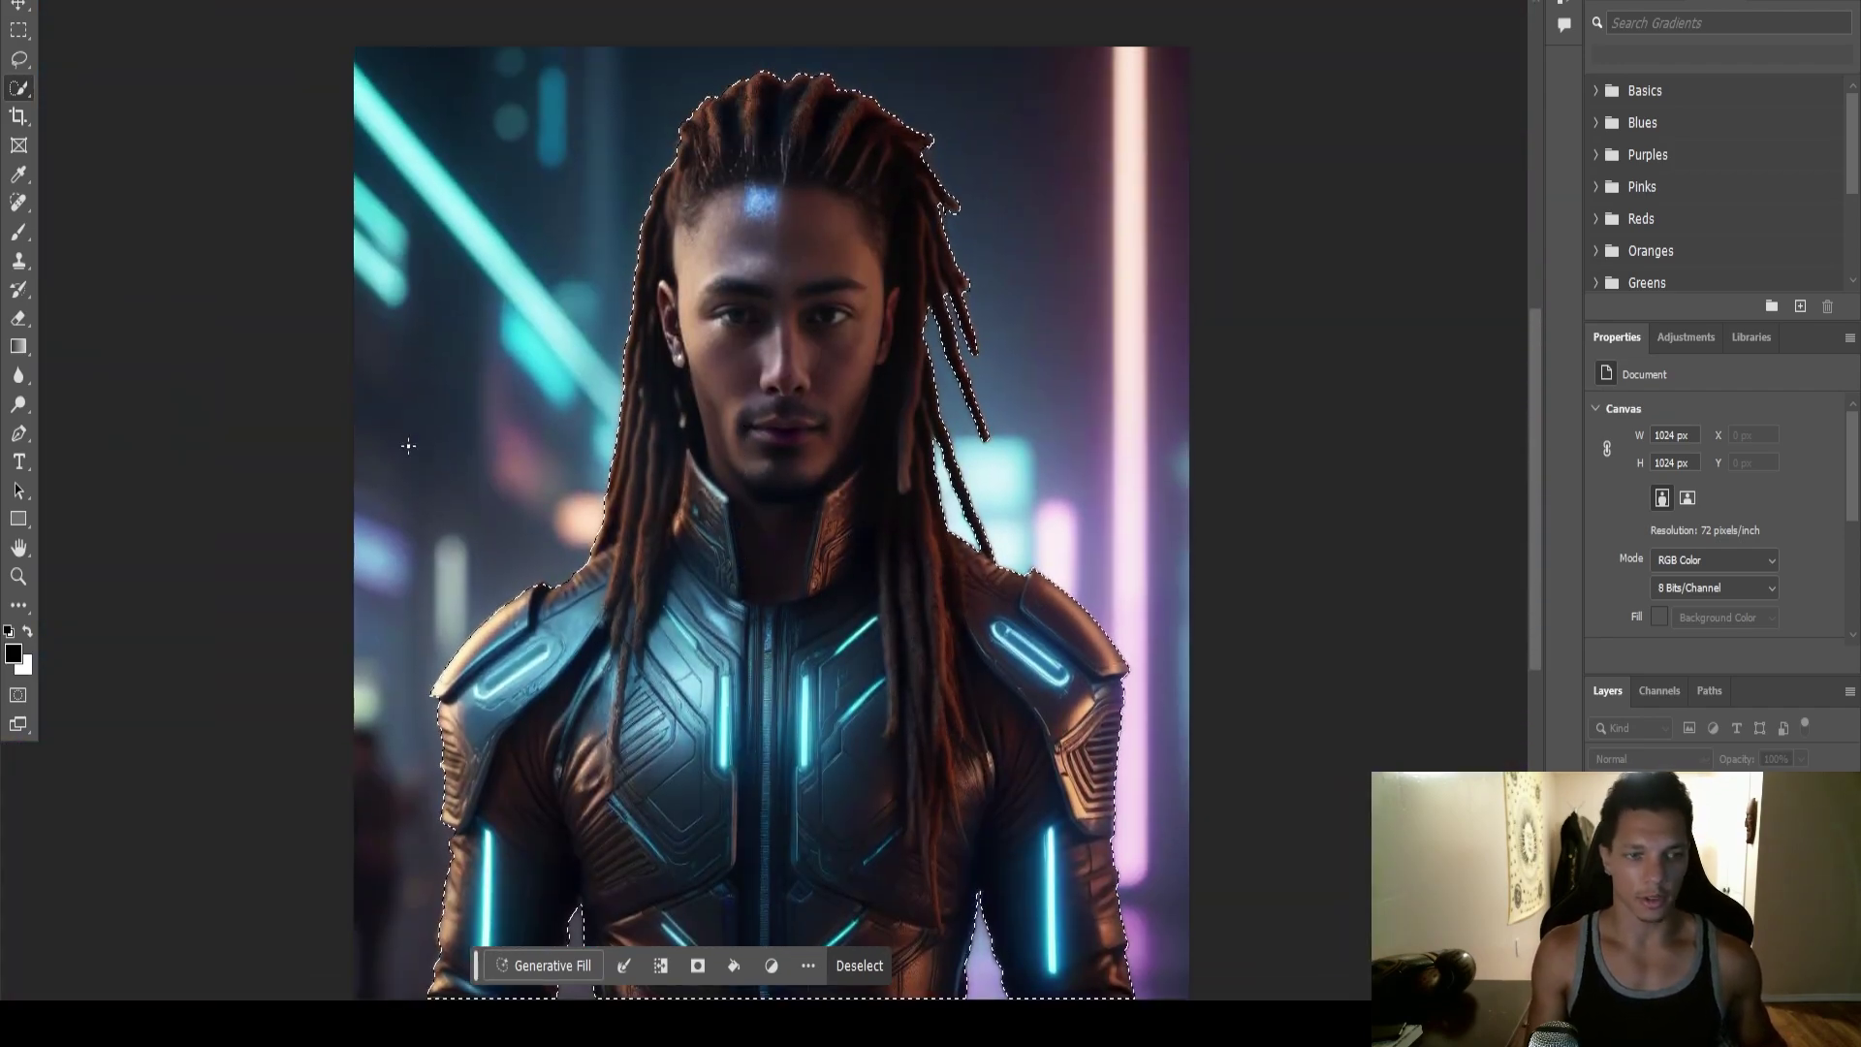
# Step: Fill the selected figure with white, then content-aware fill that area from its surroundings
pyautogui.press('BackSpace')
pyautogui.hotkey('ctrl', 'd')
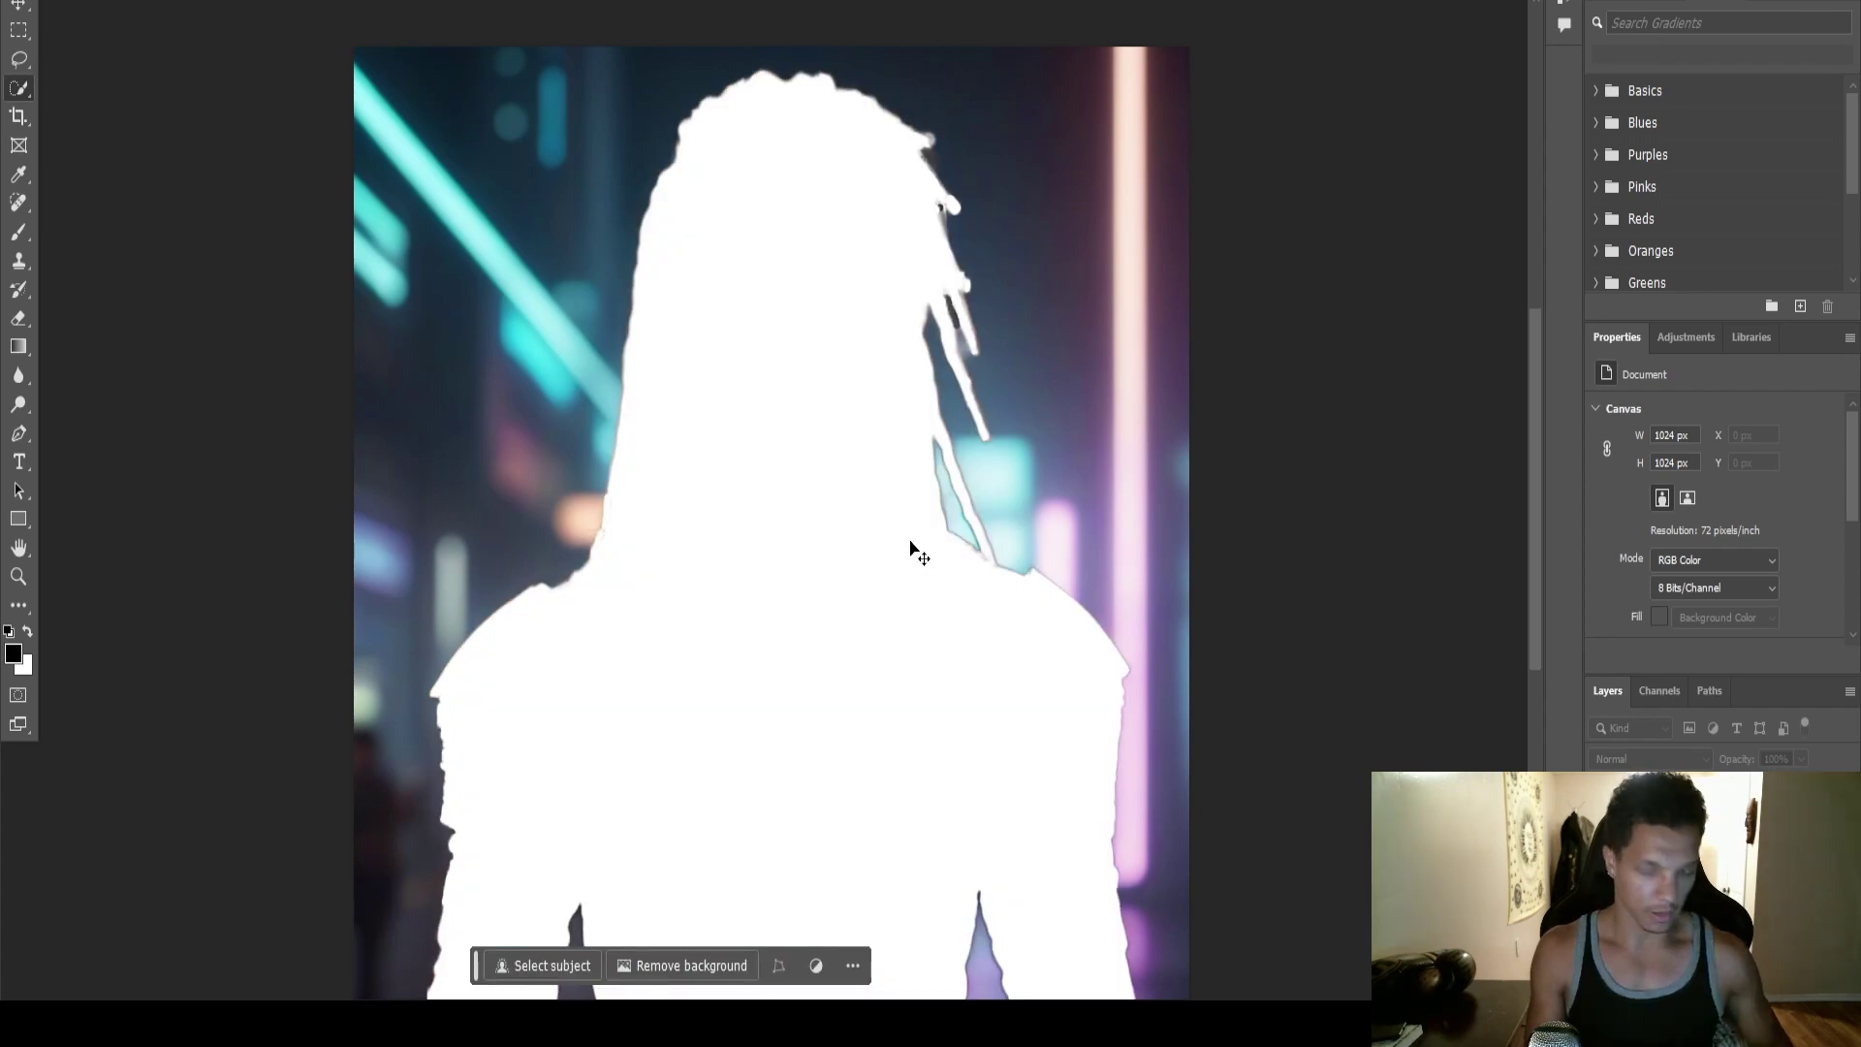
pyautogui.hotkey('ctrl', 'z')
pyautogui.hotkey('ctrl', 'shift', 'z')
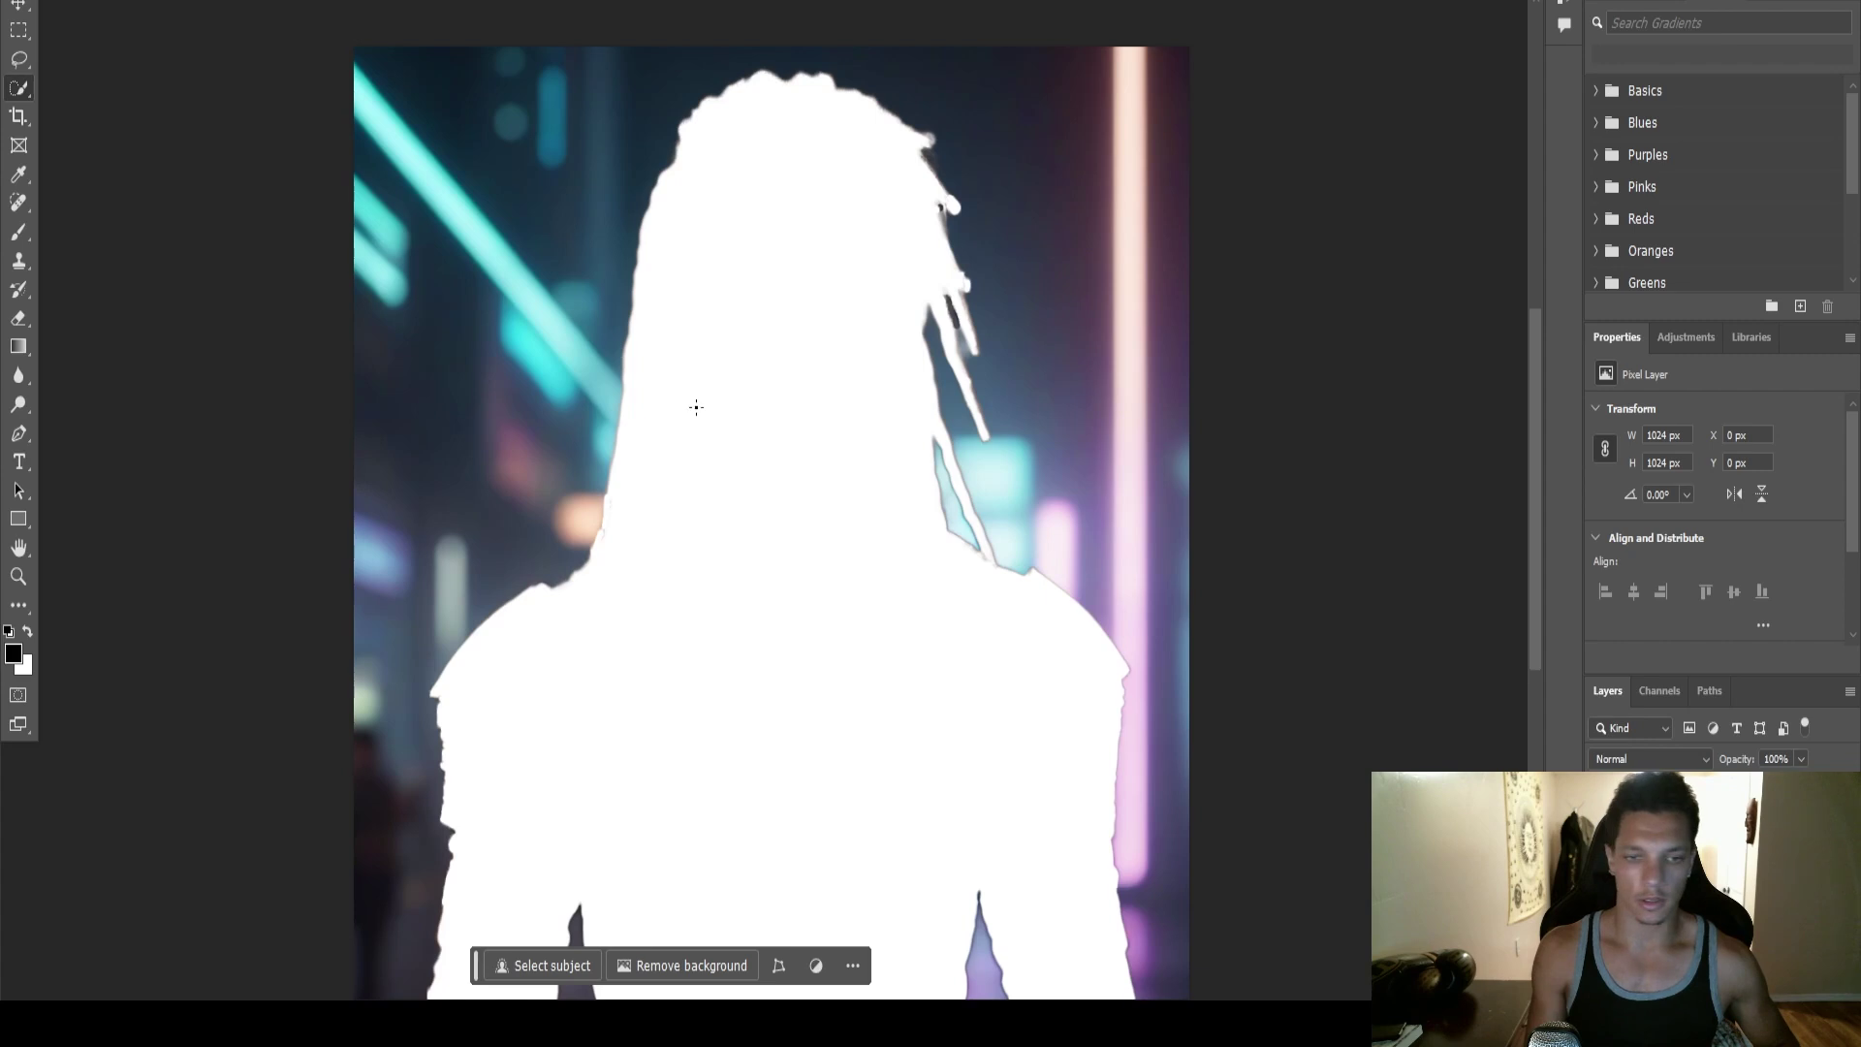
pyautogui.click(706, 587)
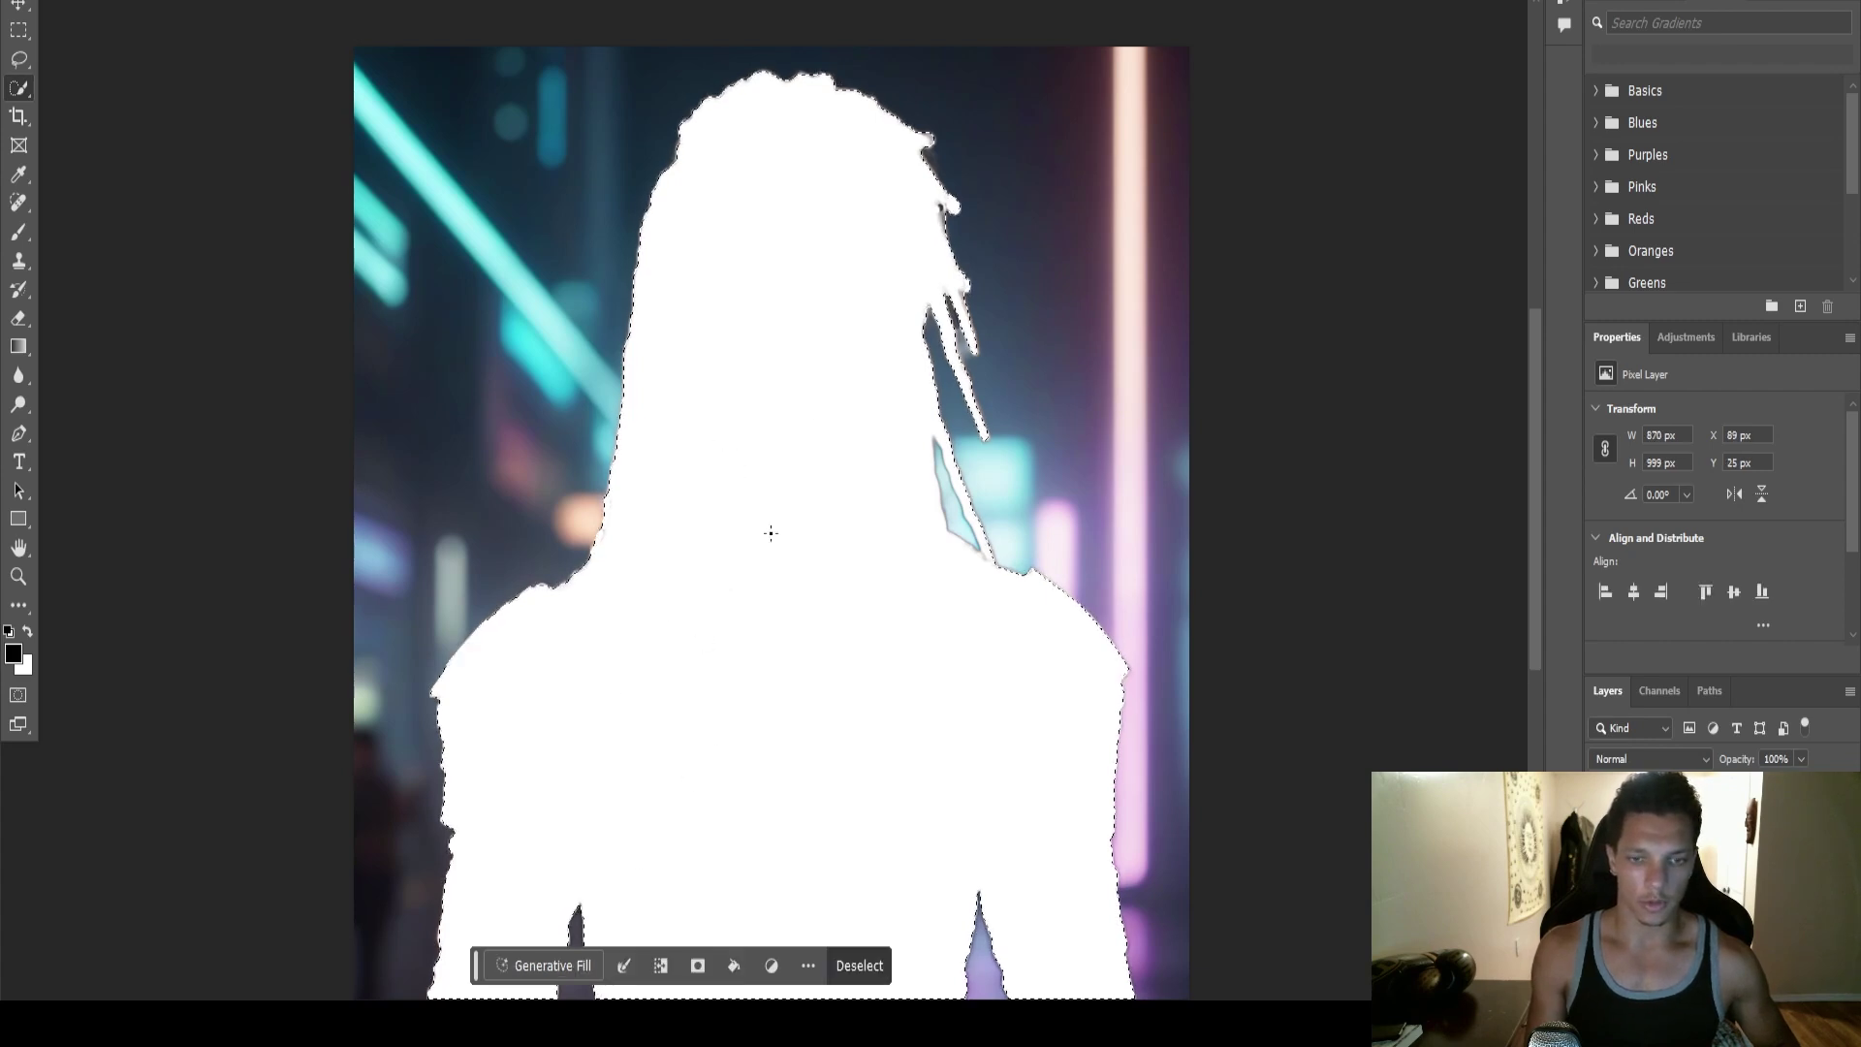
pyautogui.hotkey('shift', 'BackSpace')
pyautogui.click(1050, 175)
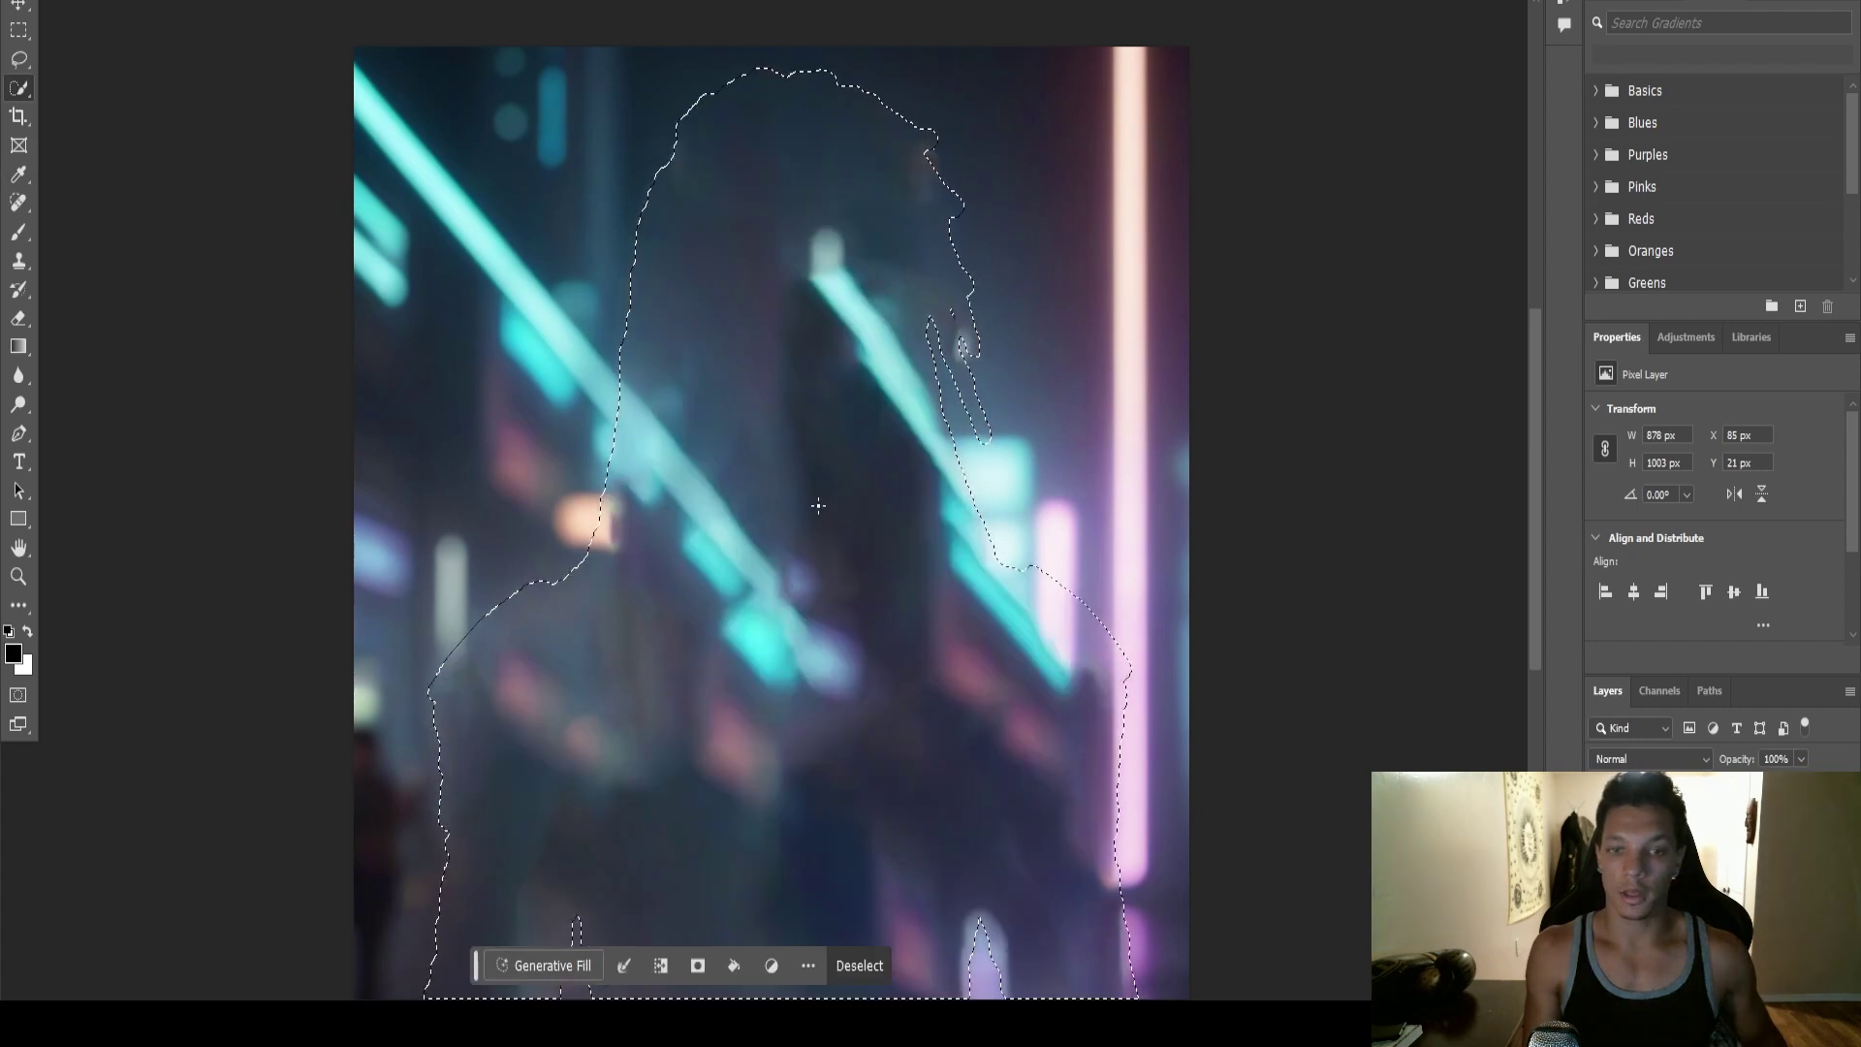
# Step: Generative-fill a new city background and keep the third of three variations
pyautogui.click(553, 966)
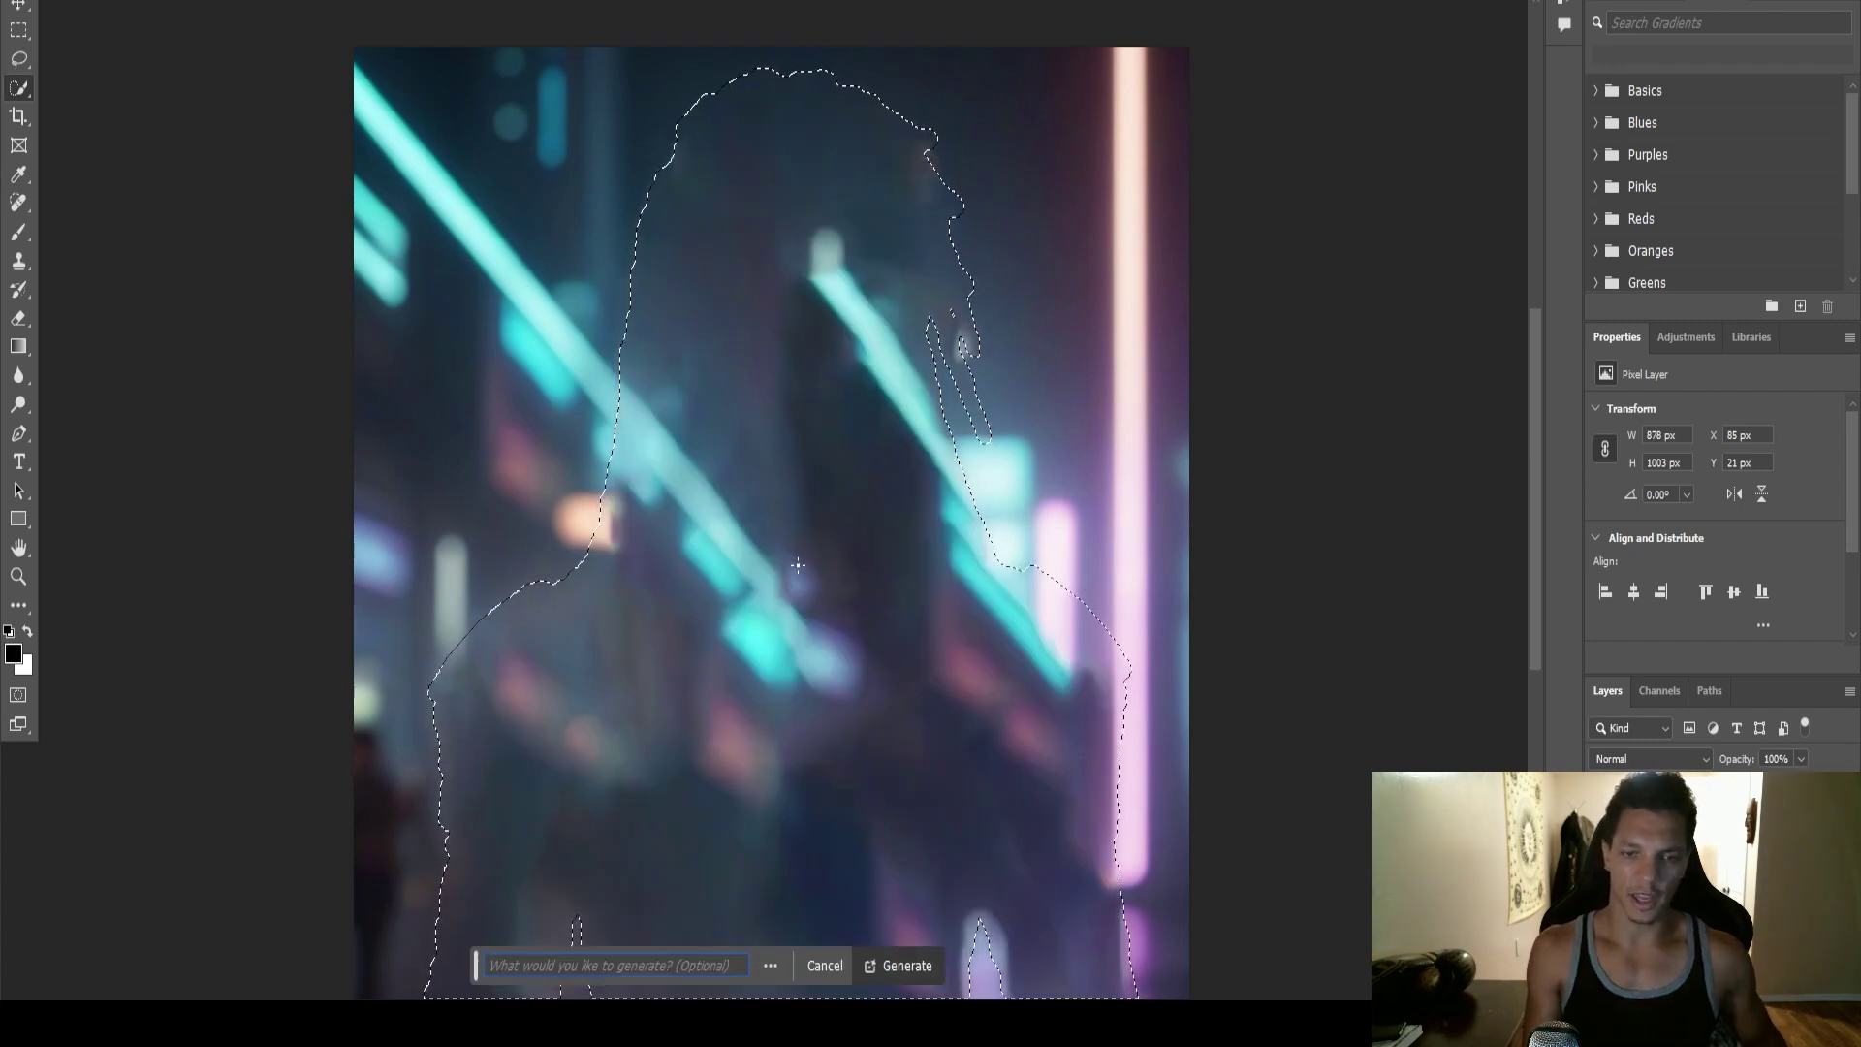
pyautogui.click(863, 980)
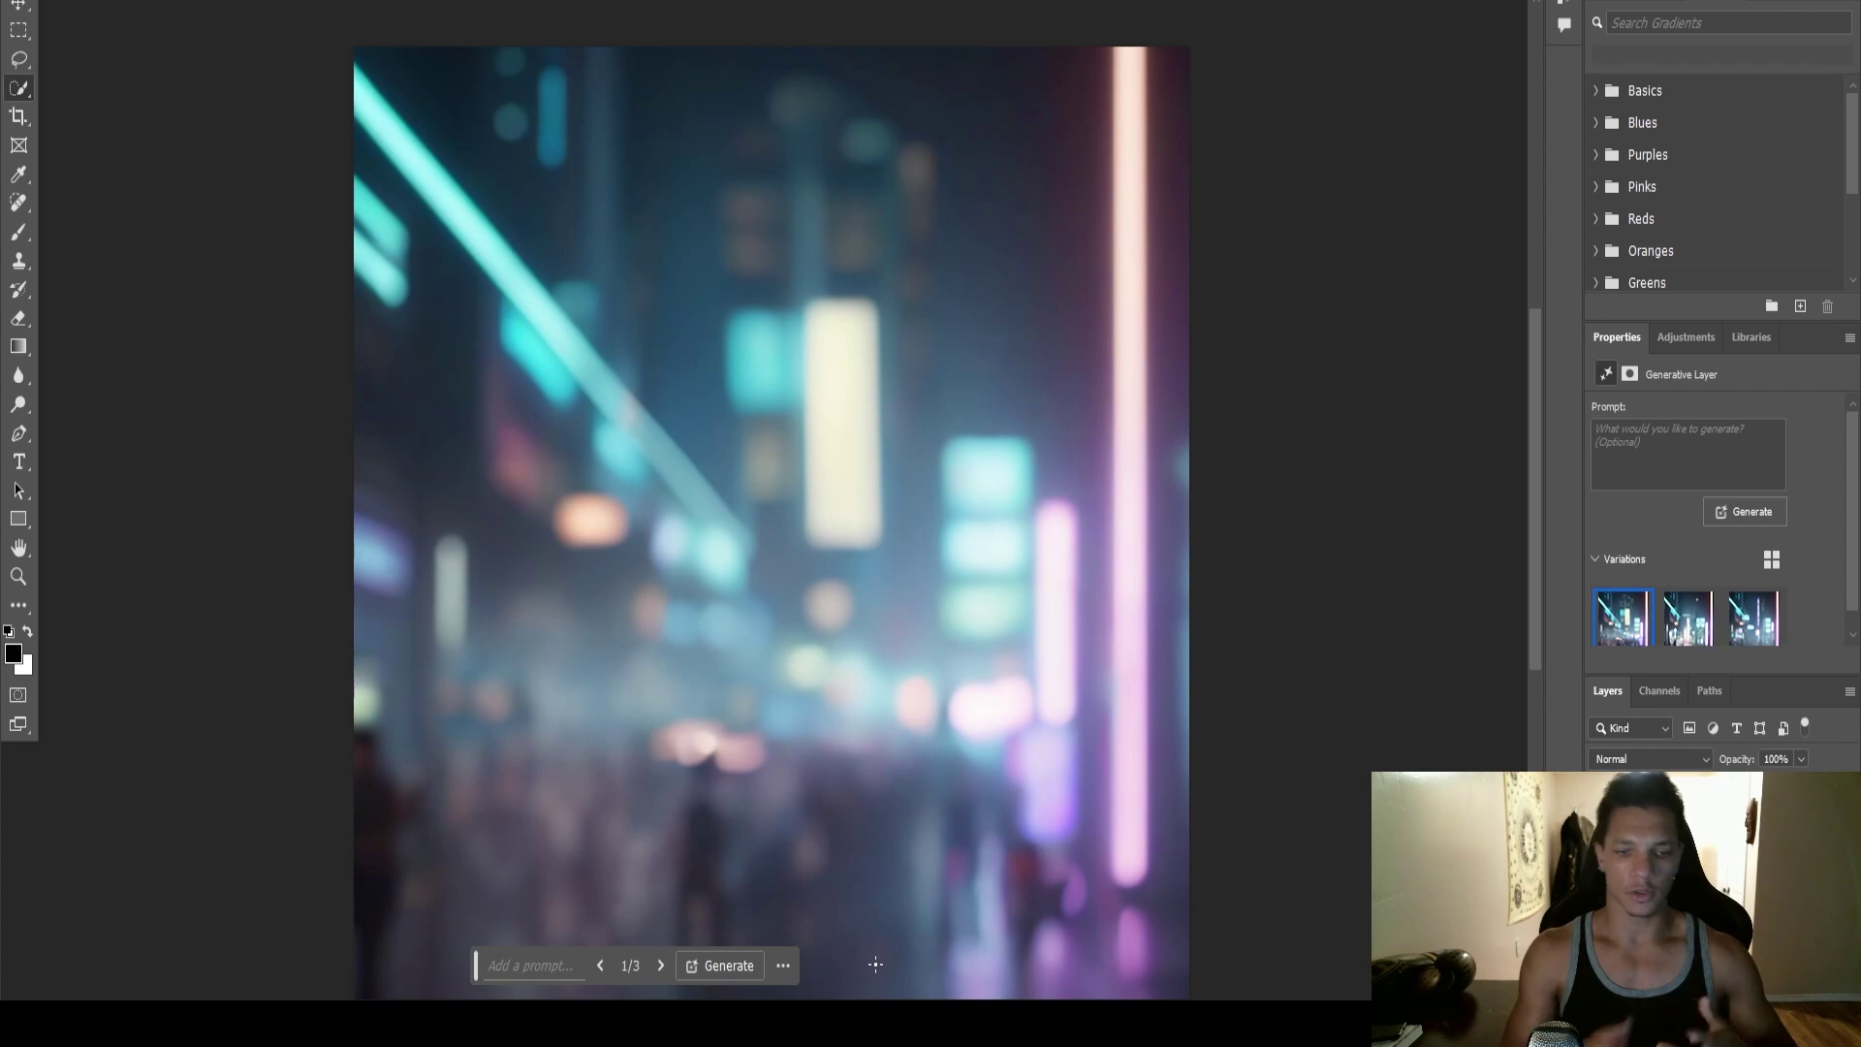
pyautogui.click(658, 964)
pyautogui.click(658, 964)
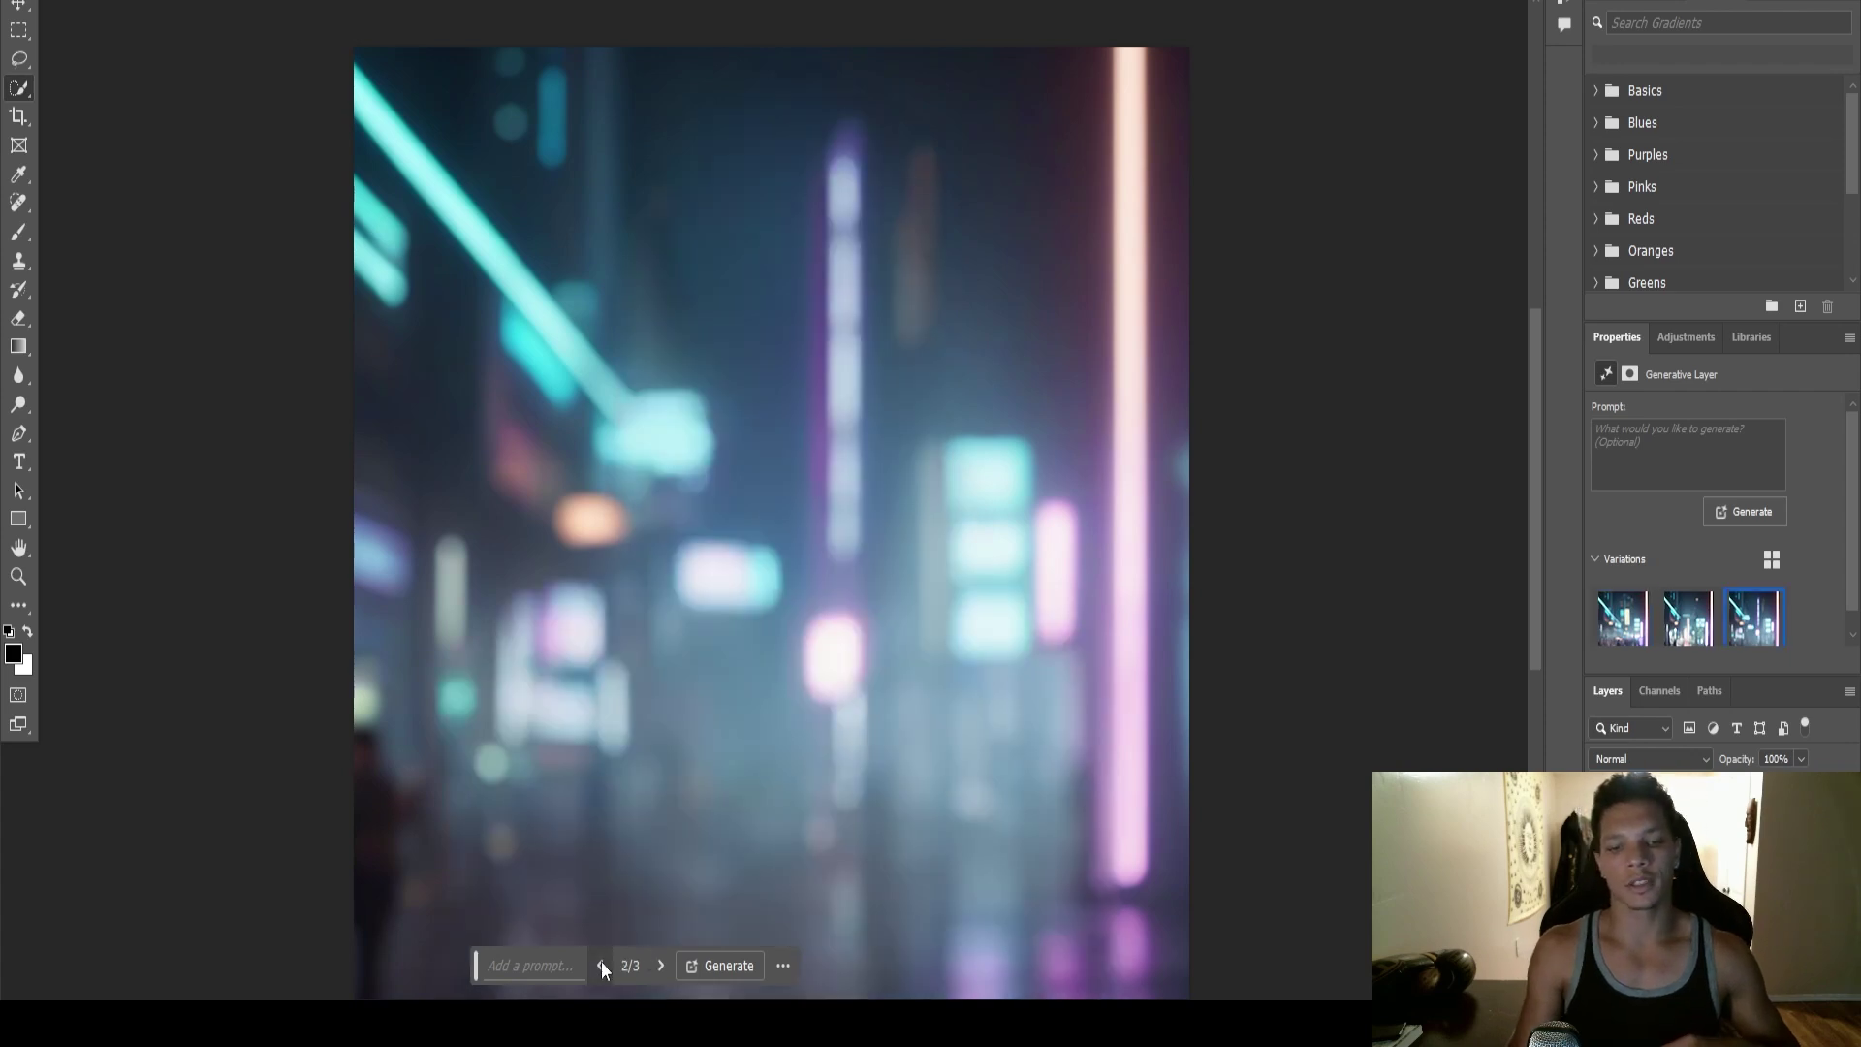
pyautogui.click(601, 965)
pyautogui.click(601, 965)
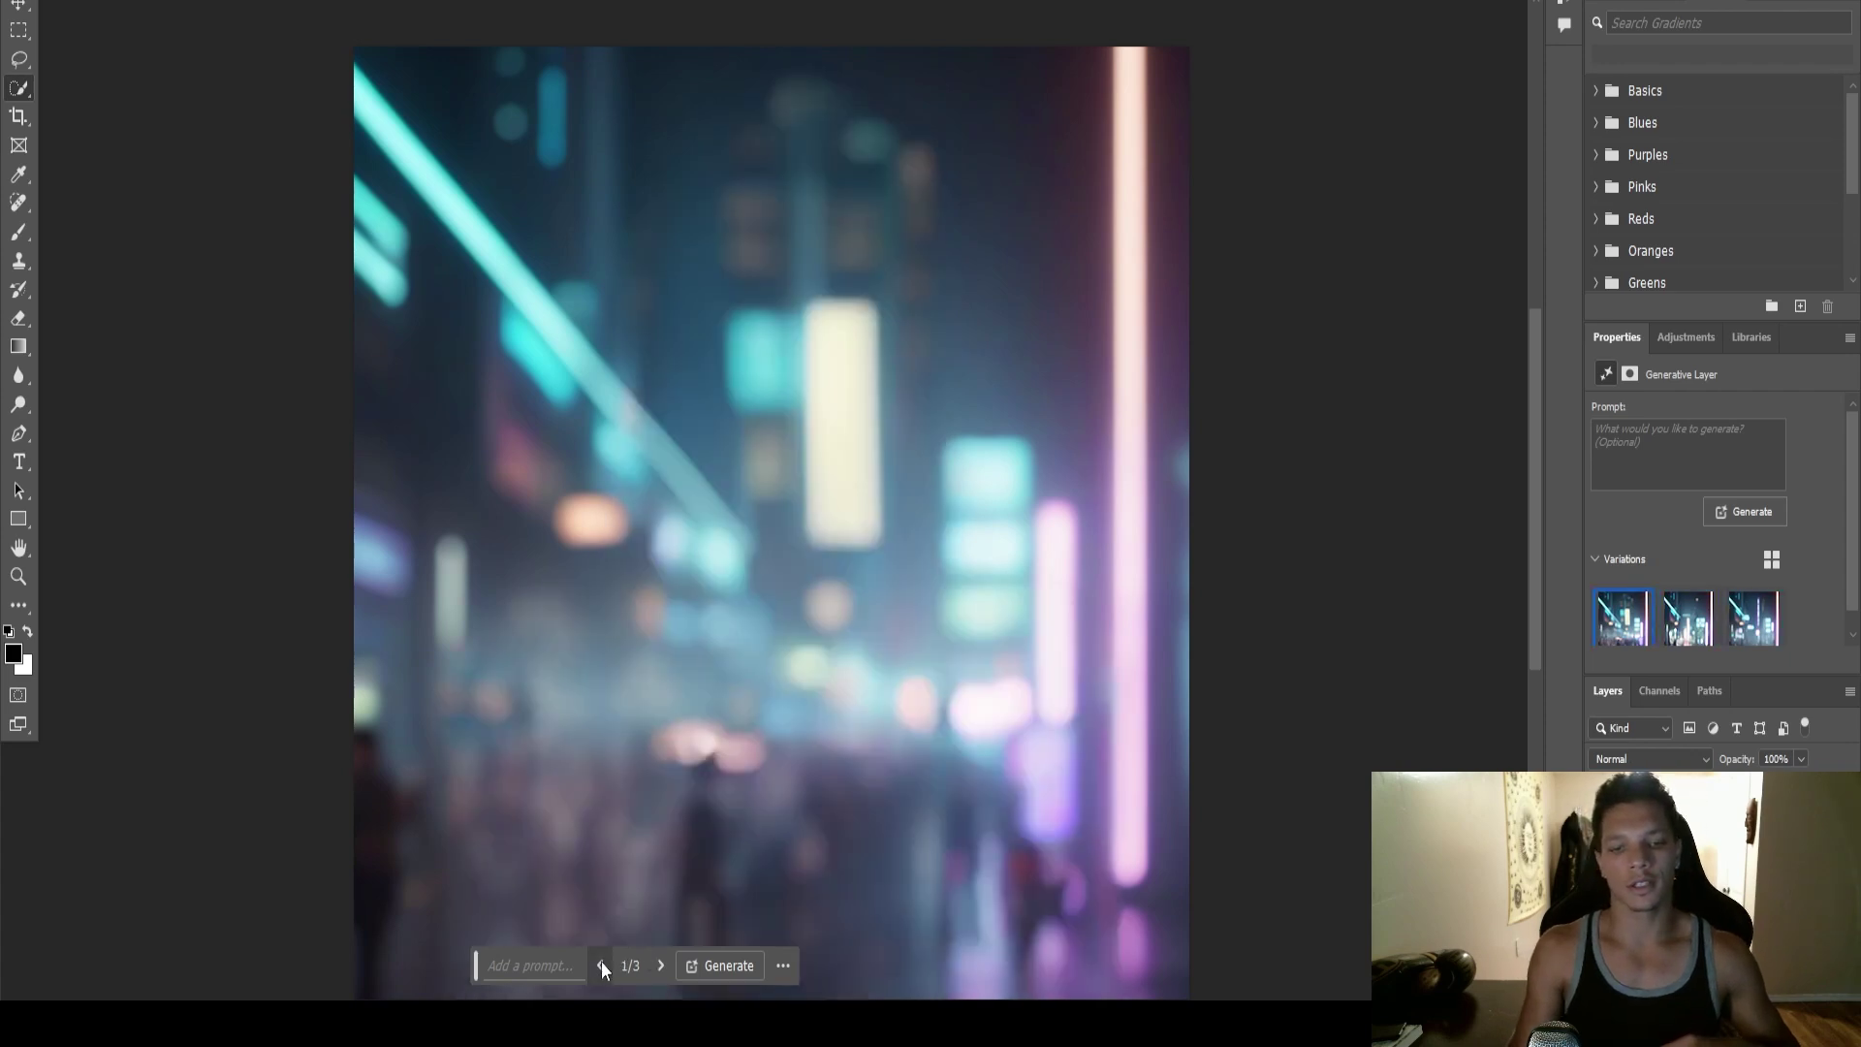
pyautogui.click(656, 963)
pyautogui.click(656, 963)
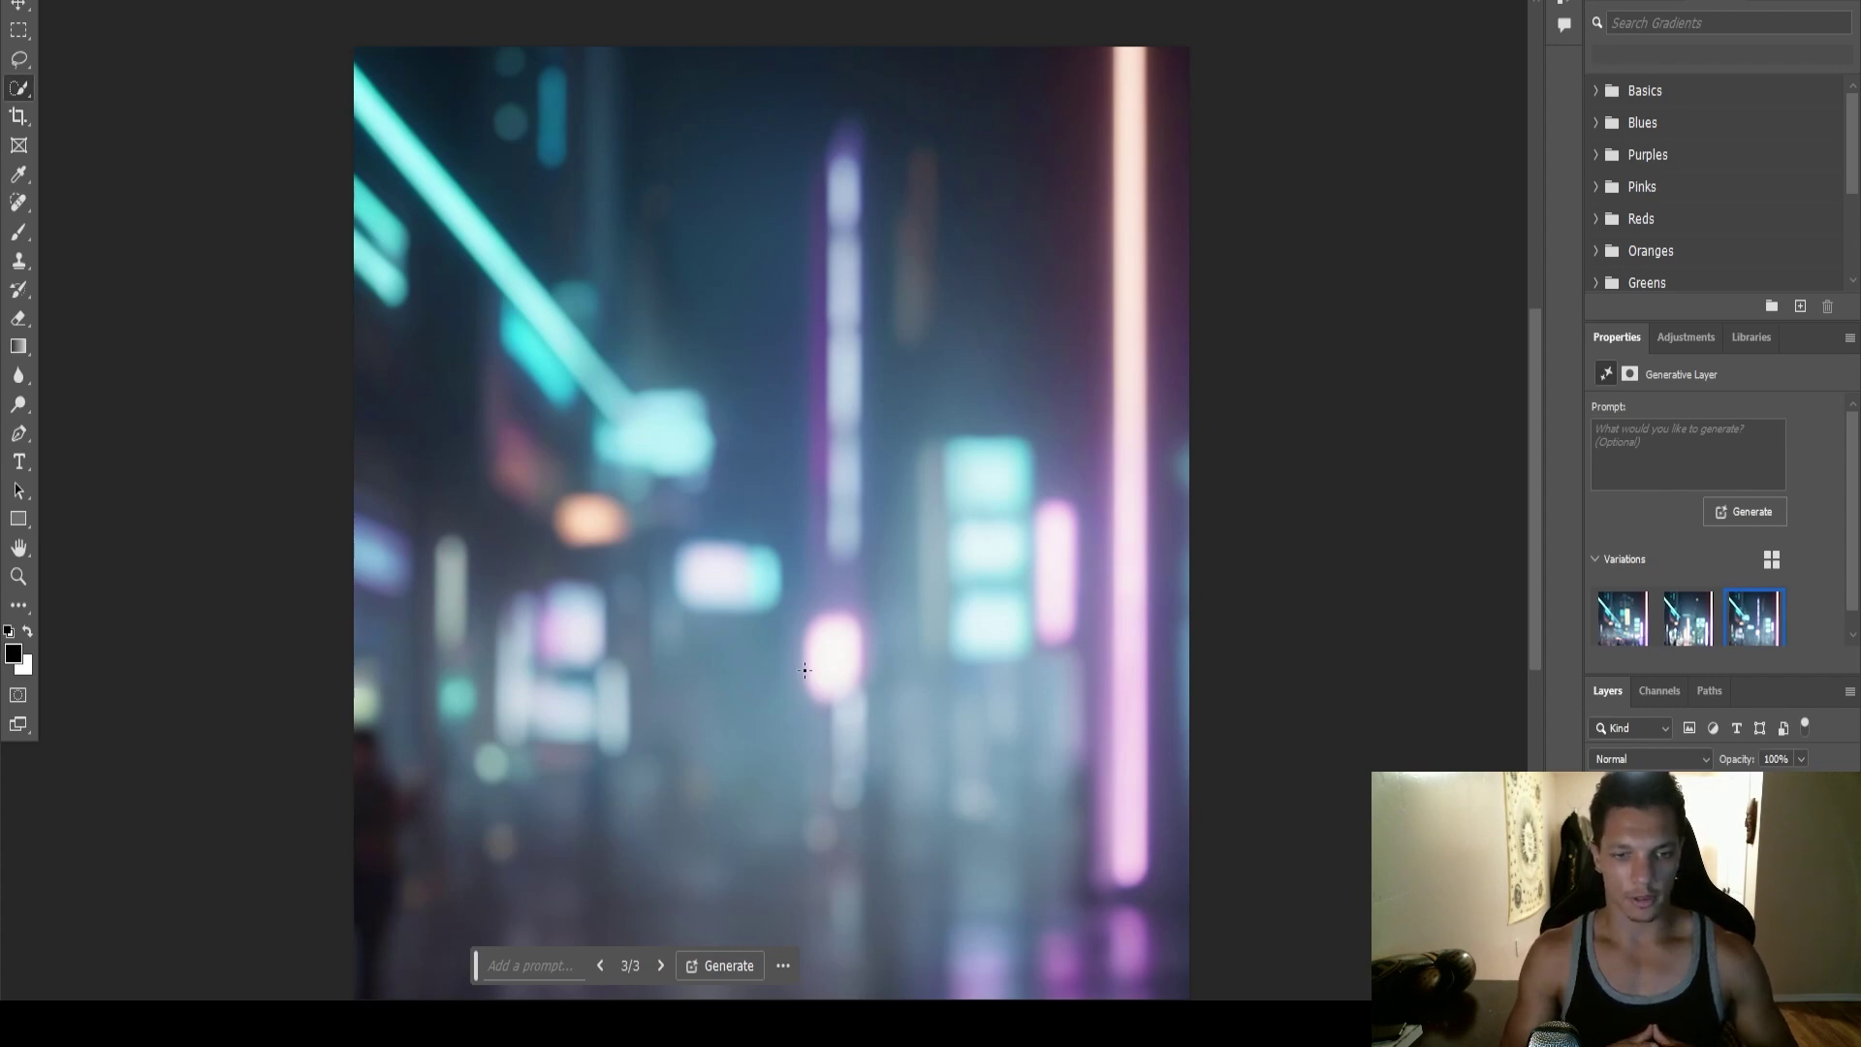
# Step: Erase the white earring from the cut-out dreadlocked figure layer
pyautogui.hotkey('ctrl', 'e')
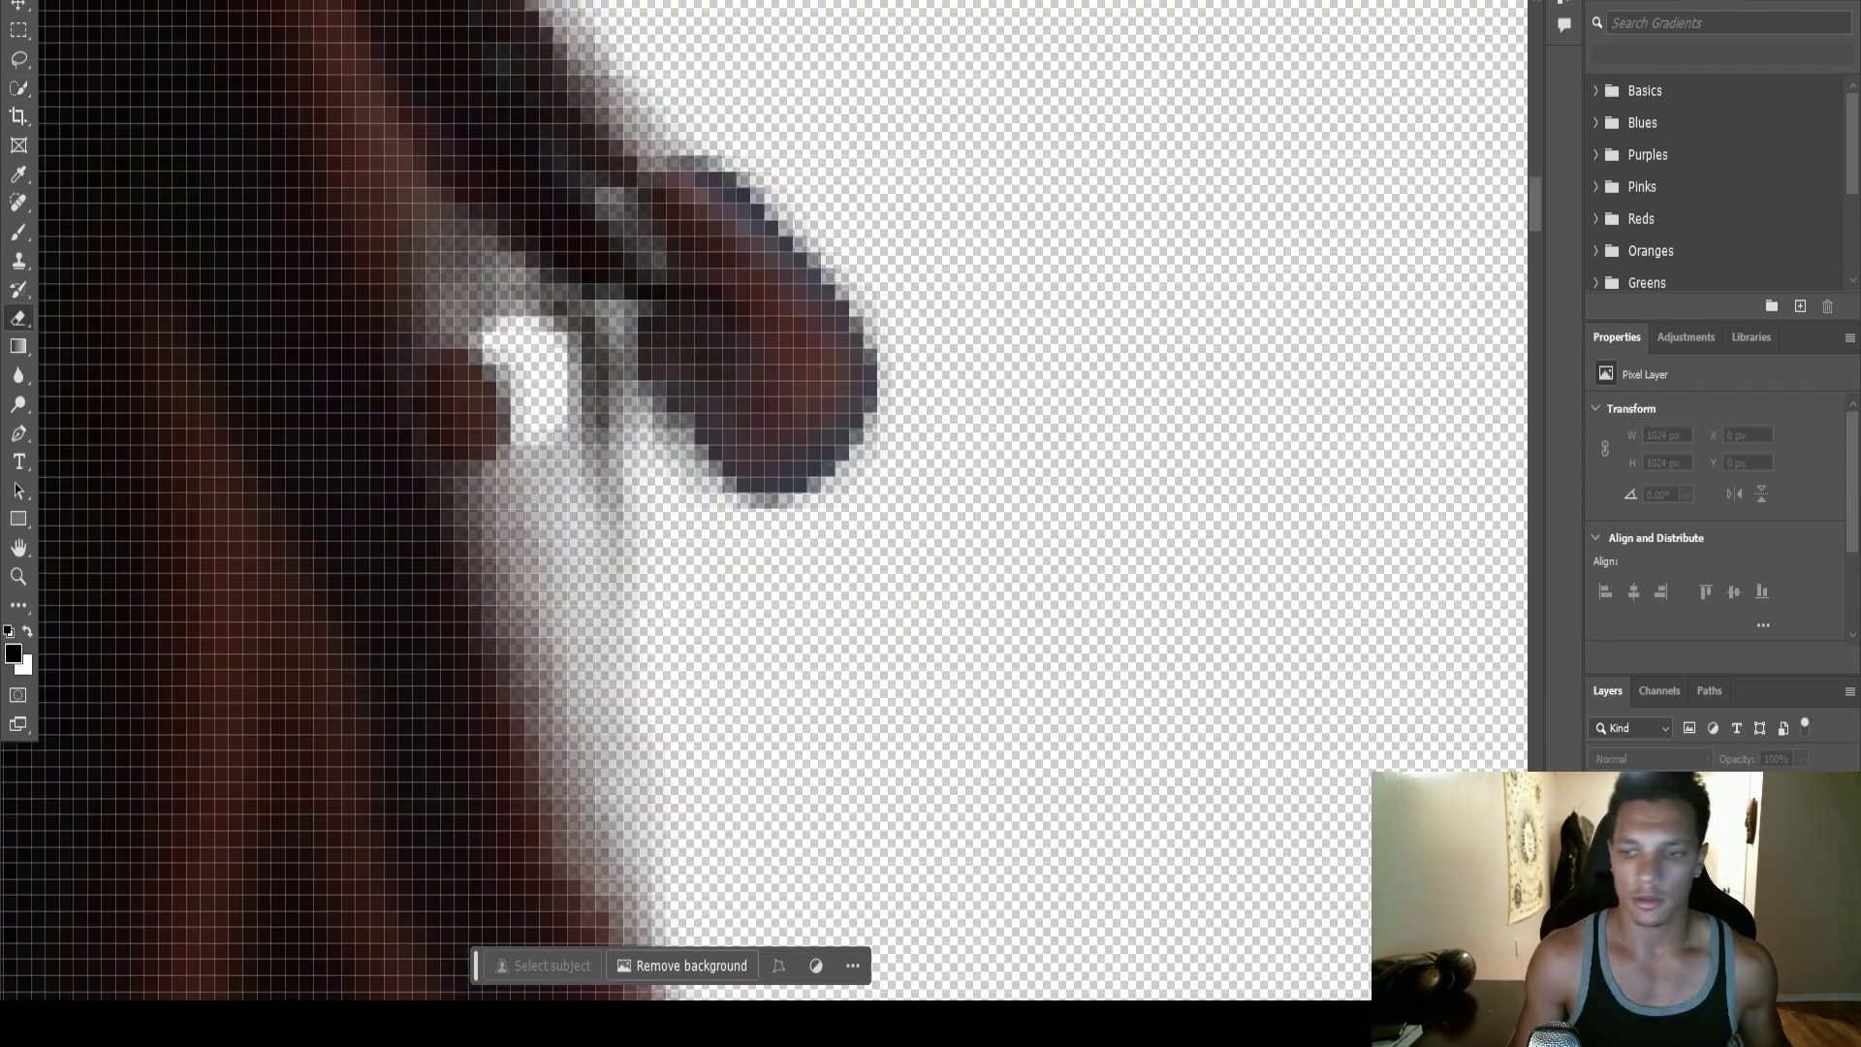
pyautogui.scroll(10, 675, 342)
pyautogui.press('e')
pyautogui.moveTo(576, 384)
pyautogui.mouseDown()
pyautogui.moveTo(587, 429)
pyautogui.moveTo(500, 402)
pyautogui.moveTo(536, 416)
pyautogui.mouseUp()
pyautogui.hotkey('ctrl', 'z')
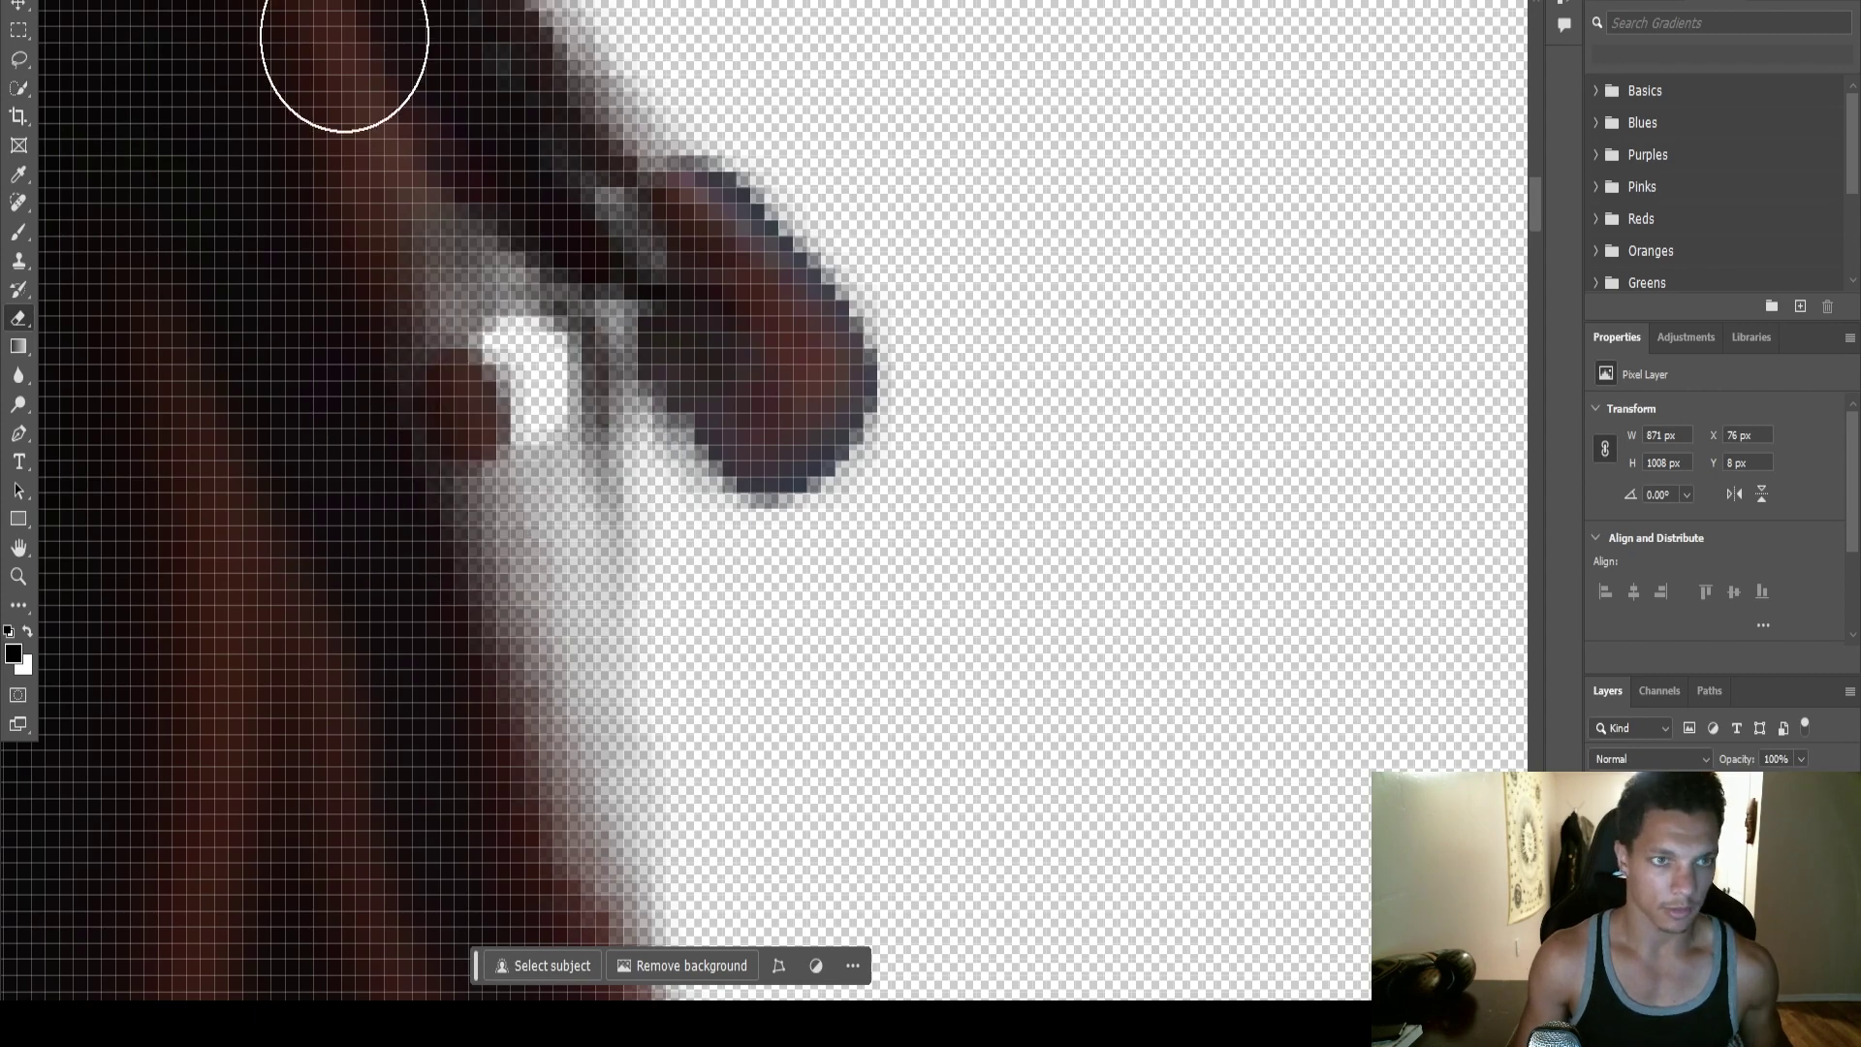
pyautogui.moveTo(484, 373); pyautogui.dragTo(543, 456)
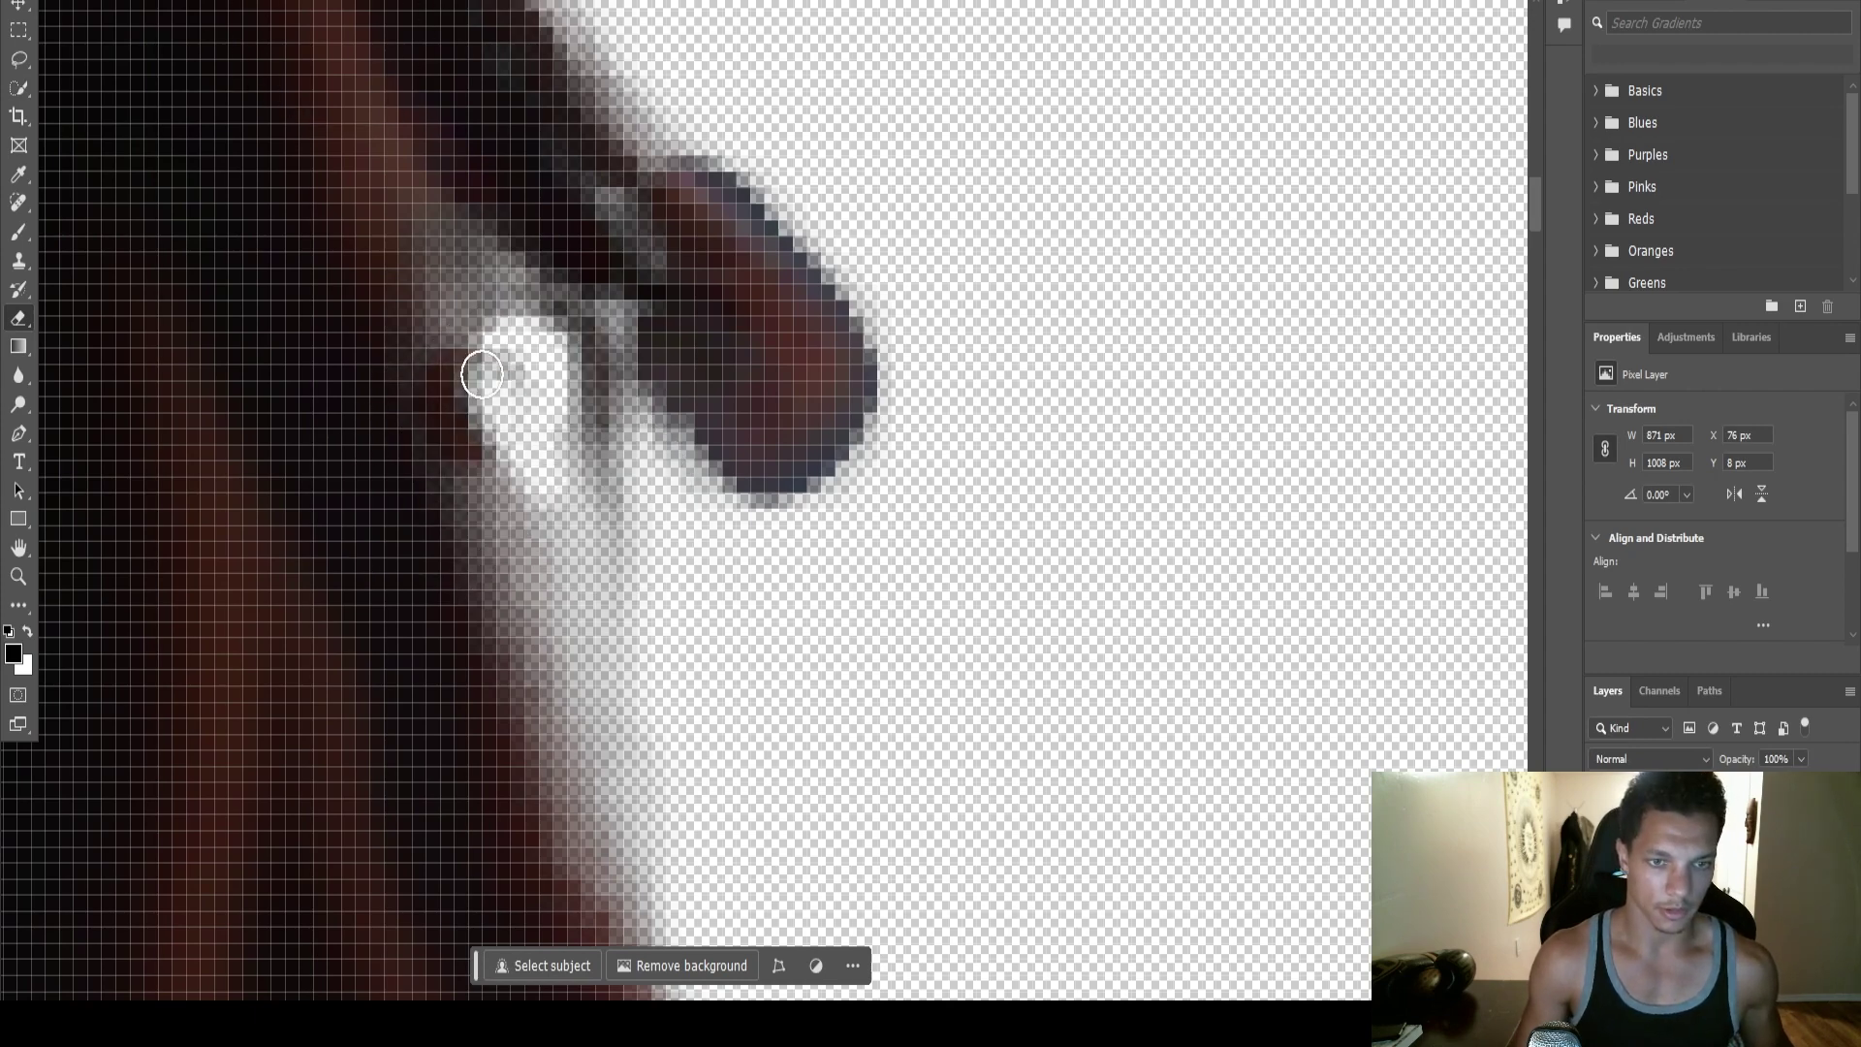
pyautogui.scroll(-5, 586, 485)
pyautogui.scroll(5, 586, 487)
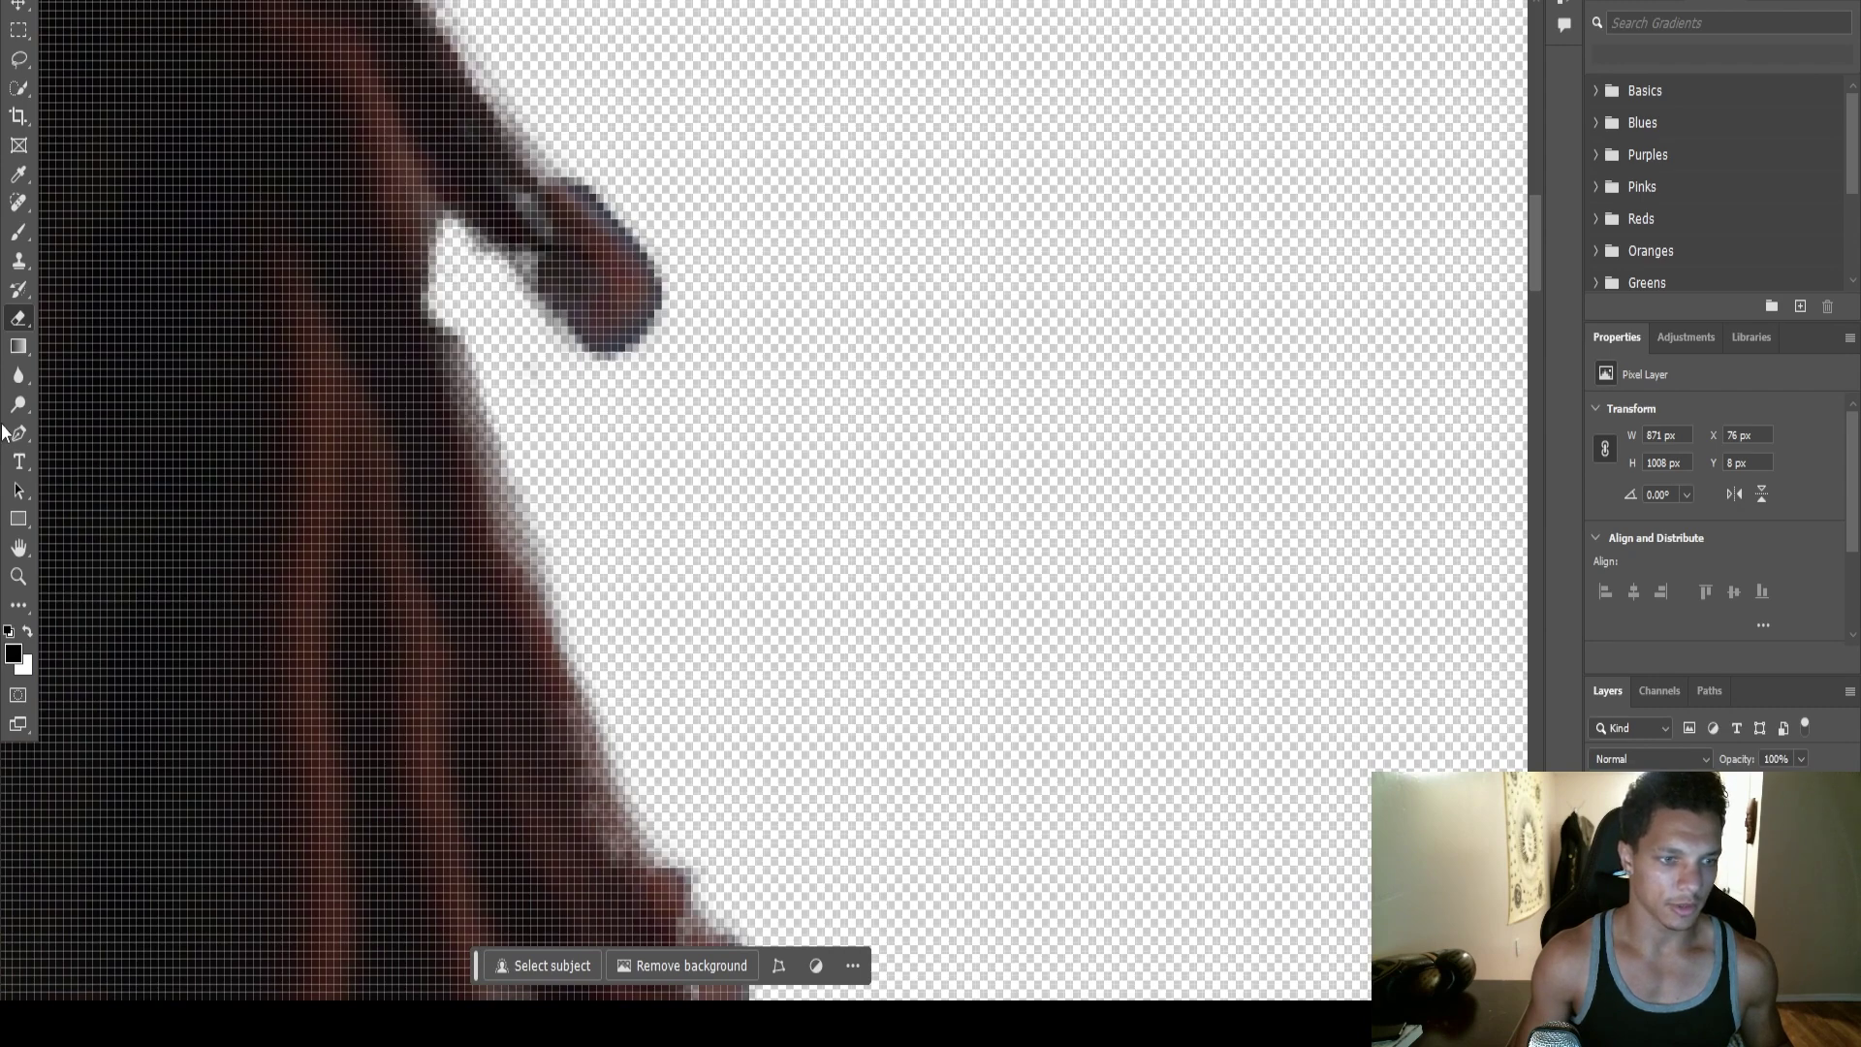
# Step: Clone nearby hair over the earring area and position the figure over the neon backdrop
pyautogui.click(19, 263)
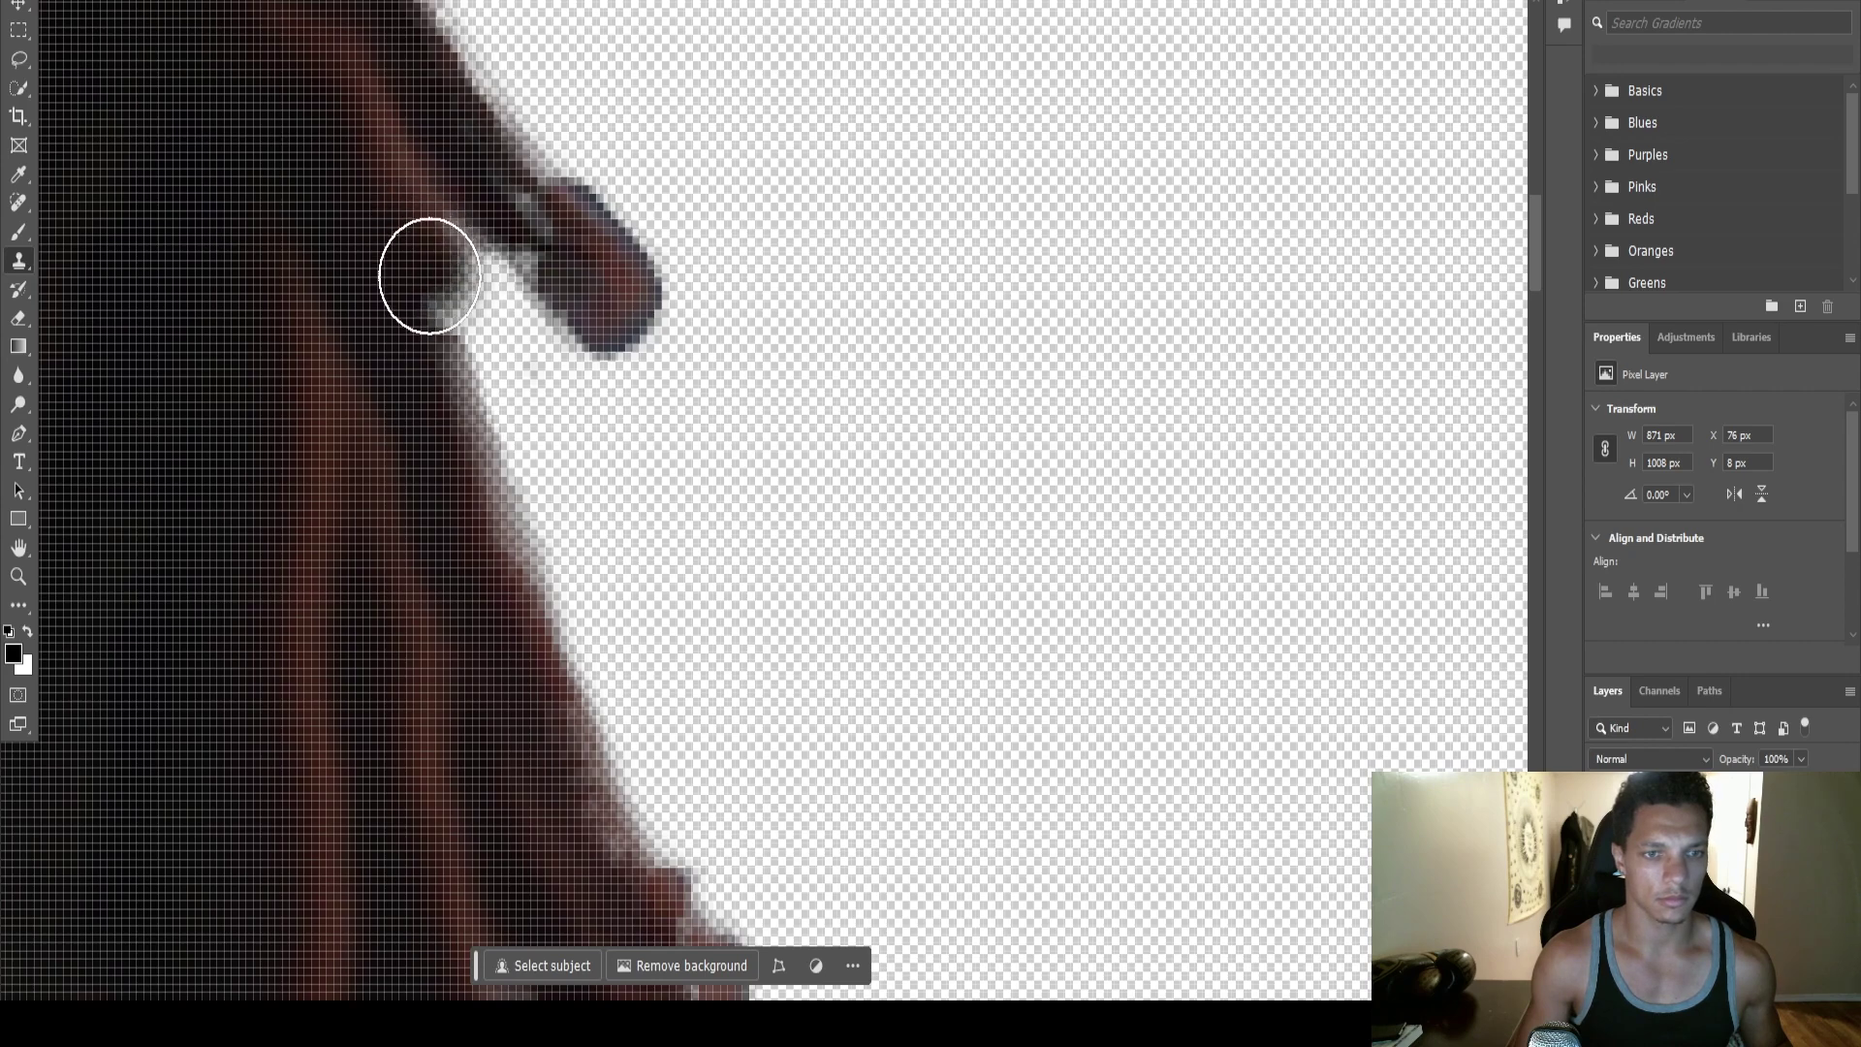
pyautogui.scroll(-5, 438, 312)
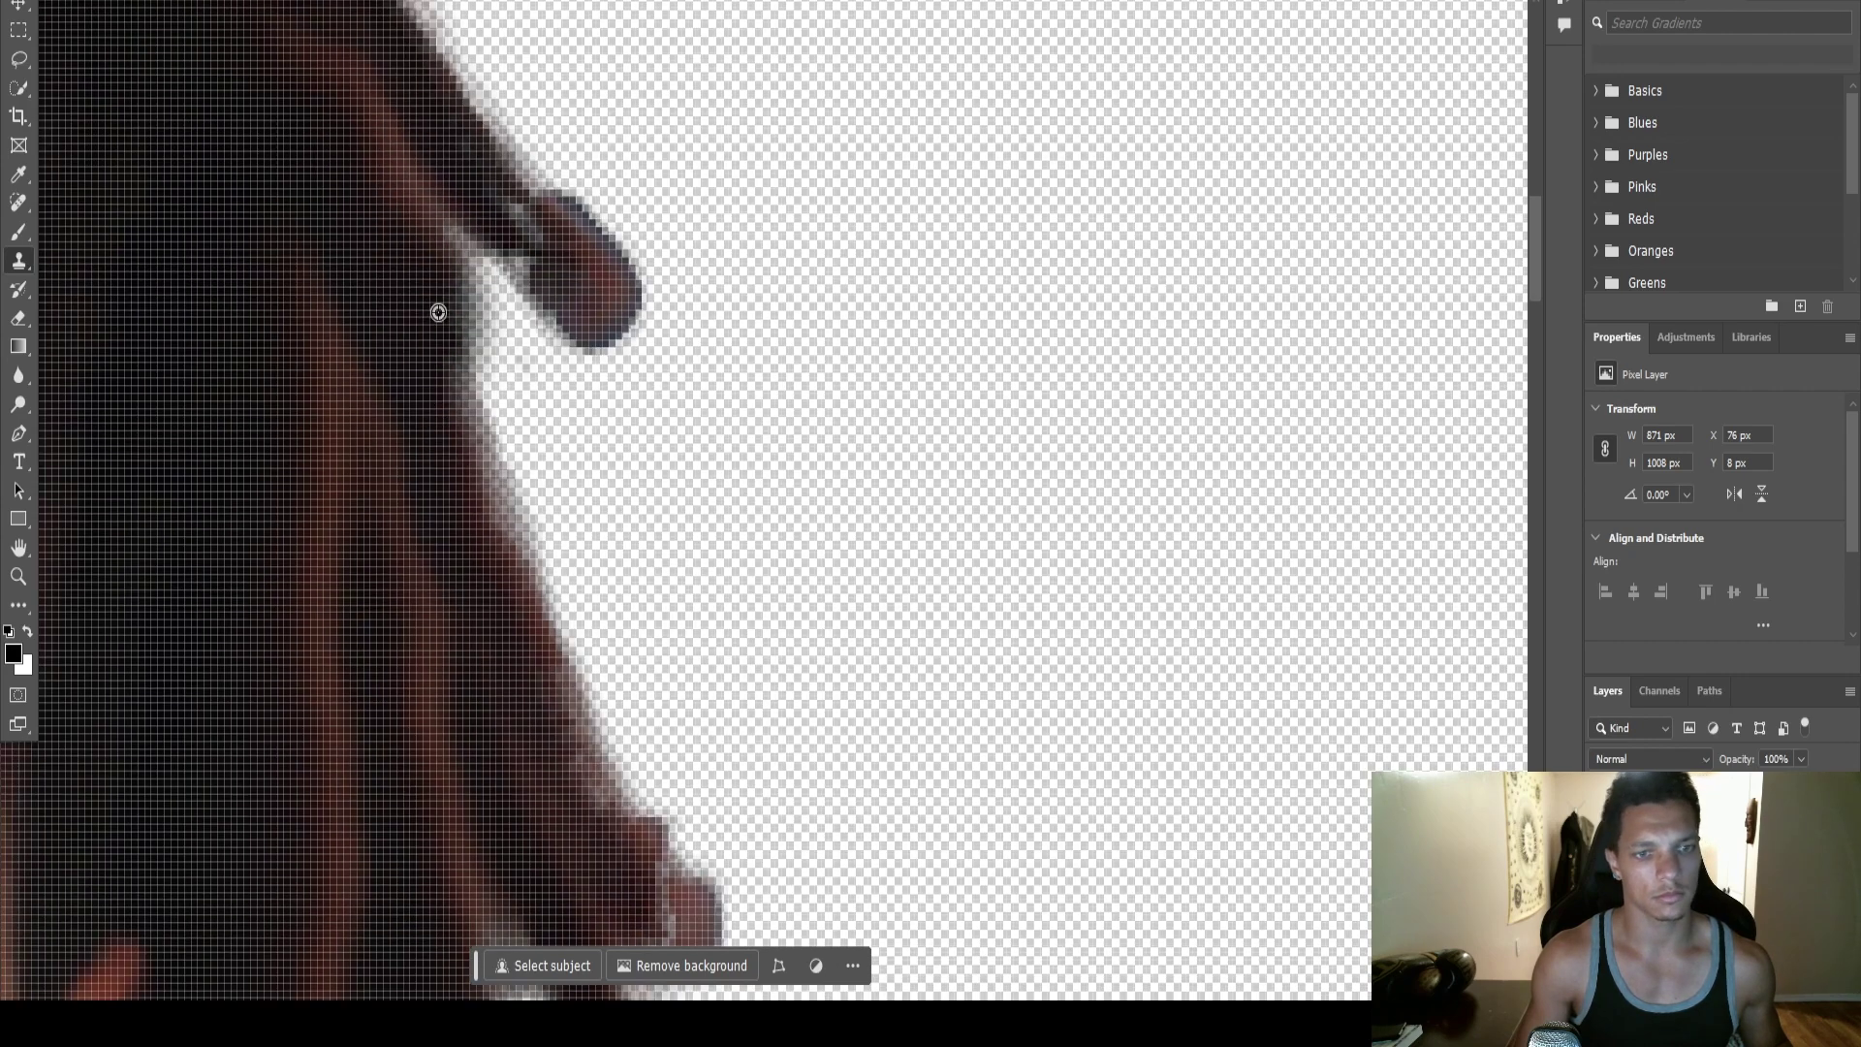
pyautogui.scroll(-5, 439, 312)
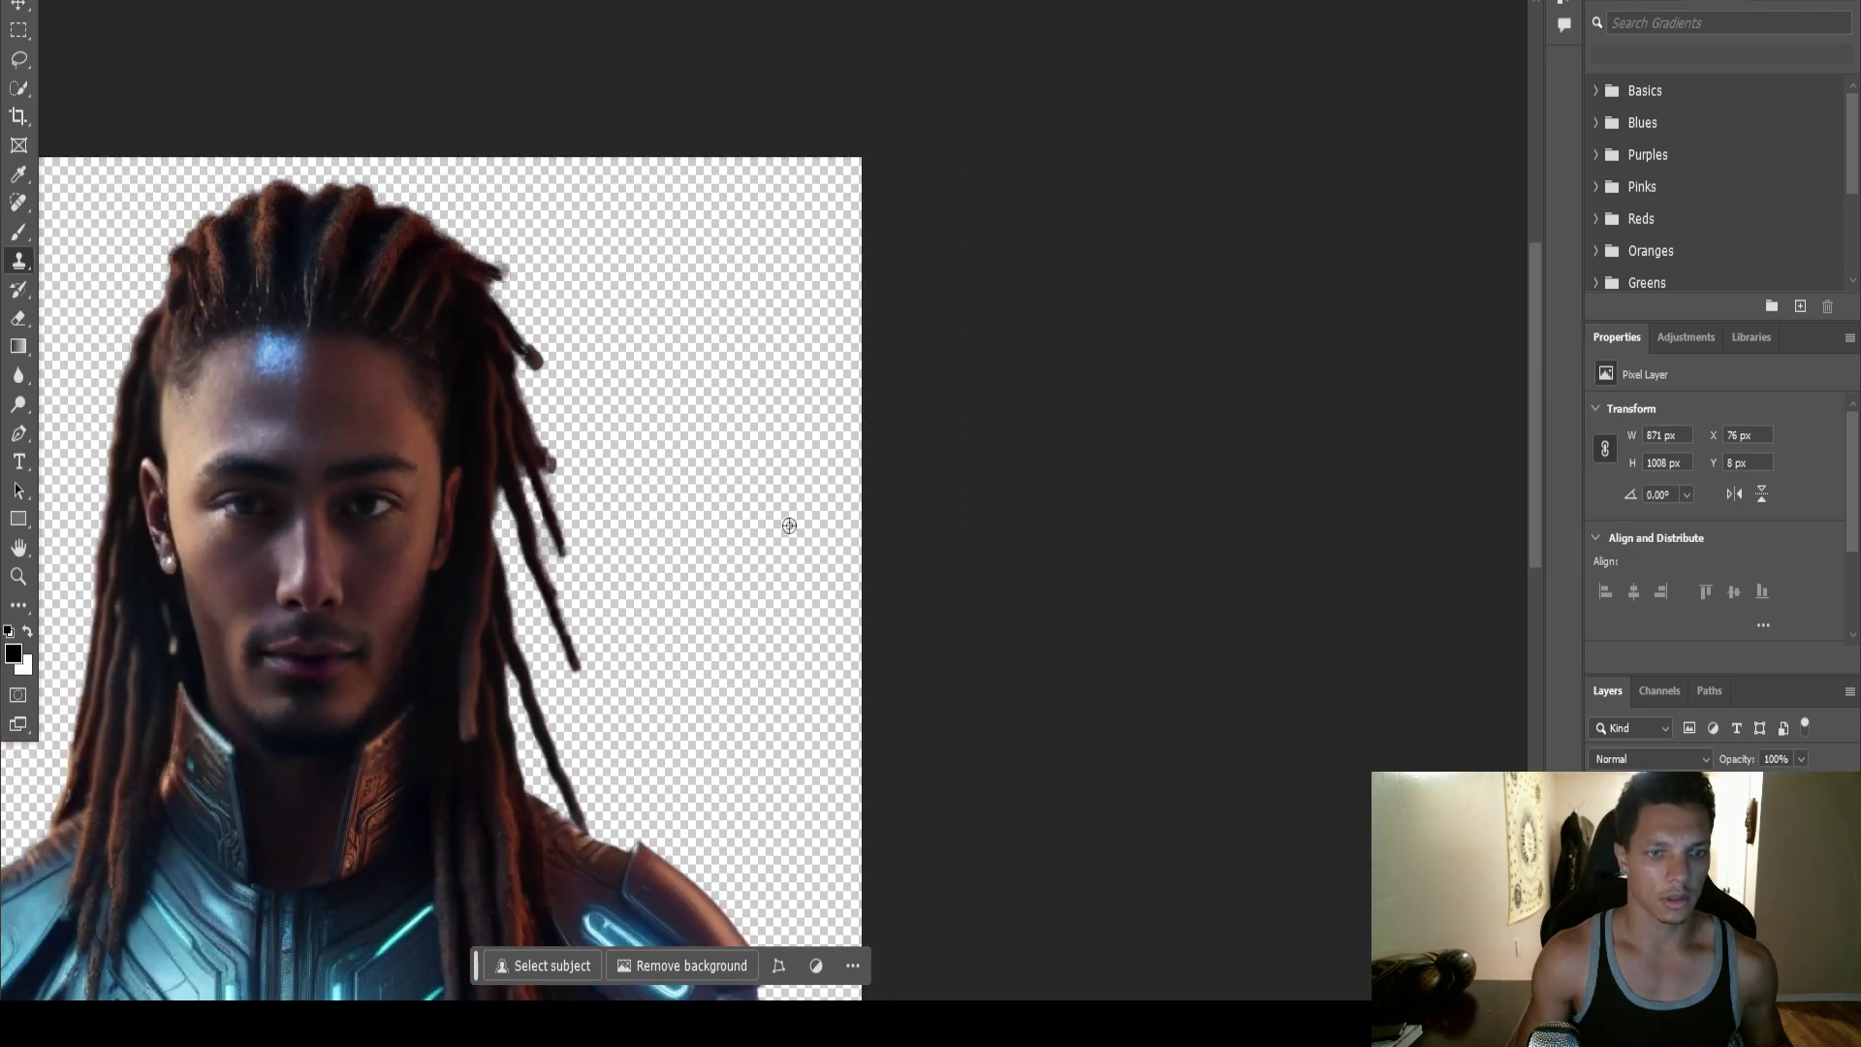
pyautogui.scroll(-3, 552, 423)
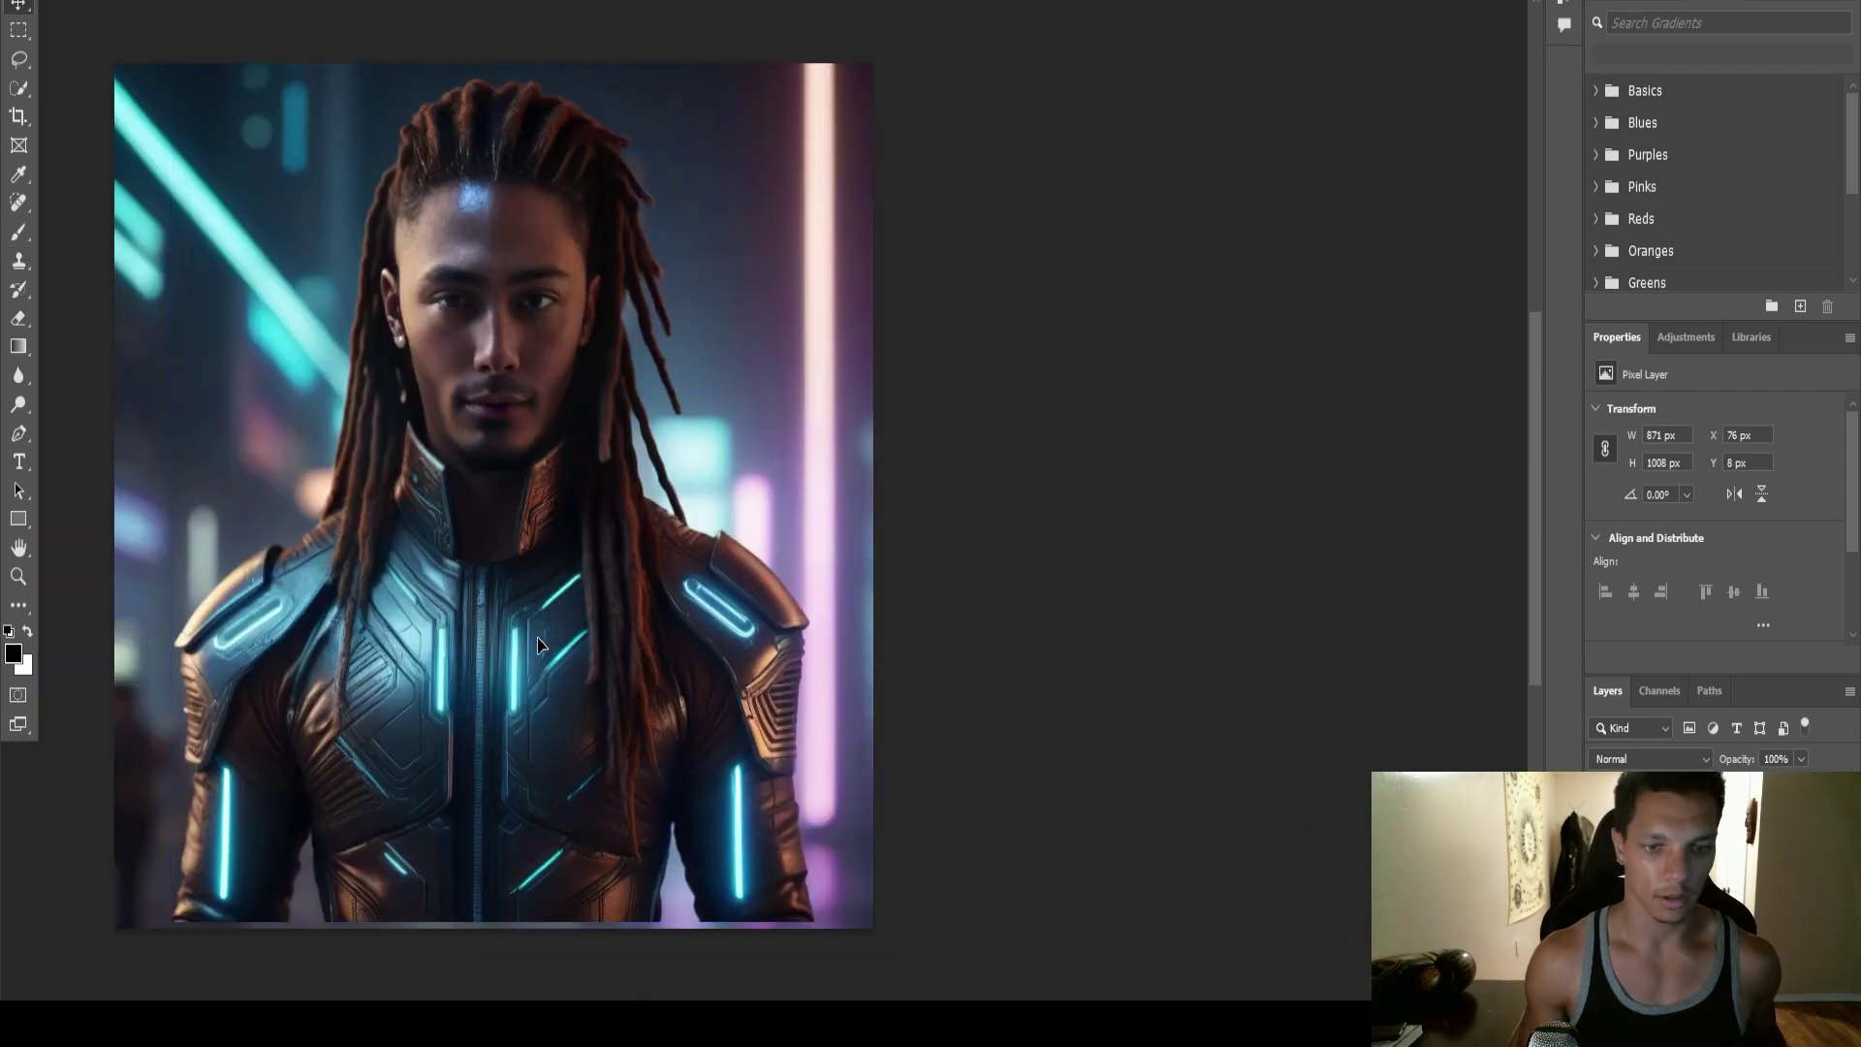
pyautogui.moveTo(540, 645)
pyautogui.mouseDown()
pyautogui.moveTo(520, 671)
pyautogui.moveTo(543, 678)
pyautogui.moveTo(482, 621)
pyautogui.moveTo(499, 665)
pyautogui.moveTo(589, 644)
pyautogui.moveTo(552, 665)
pyautogui.moveTo(543, 632)
pyautogui.moveTo(529, 651)
pyautogui.moveTo(544, 659)
pyautogui.mouseUp()
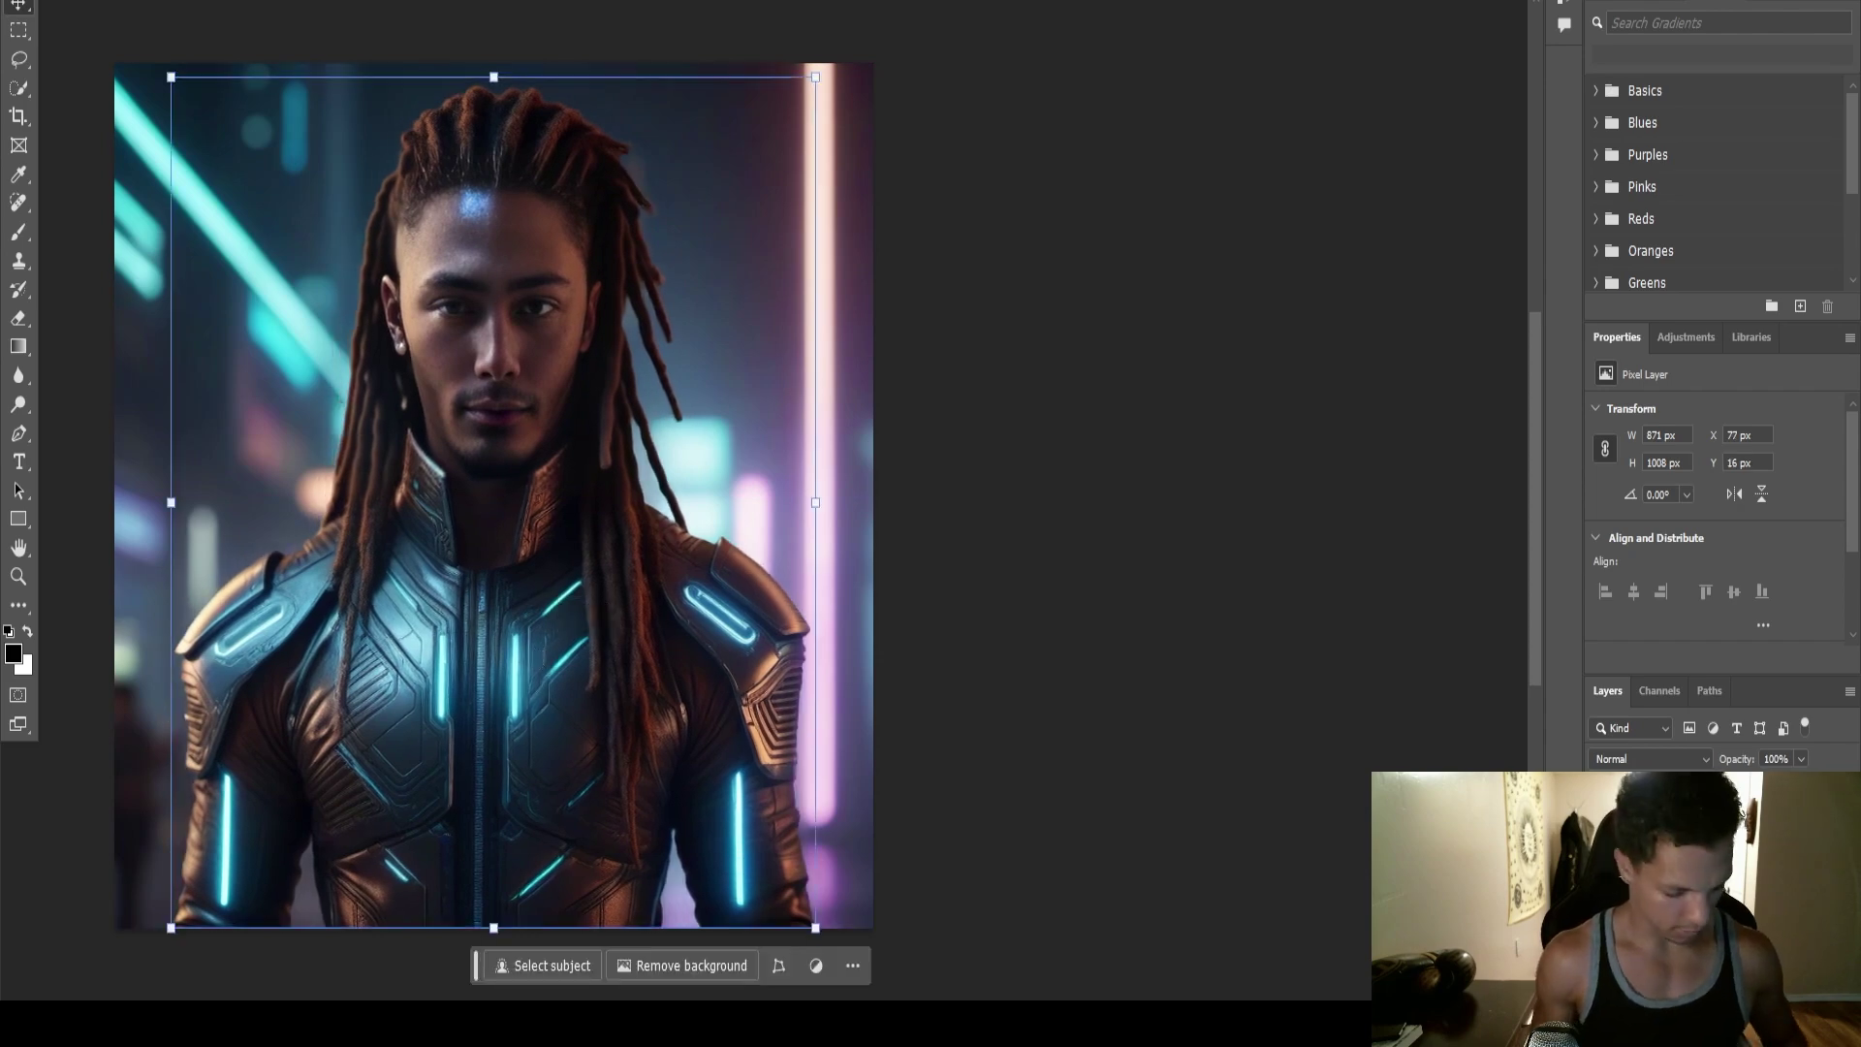
pyautogui.hotkey('ctrl', 'z')
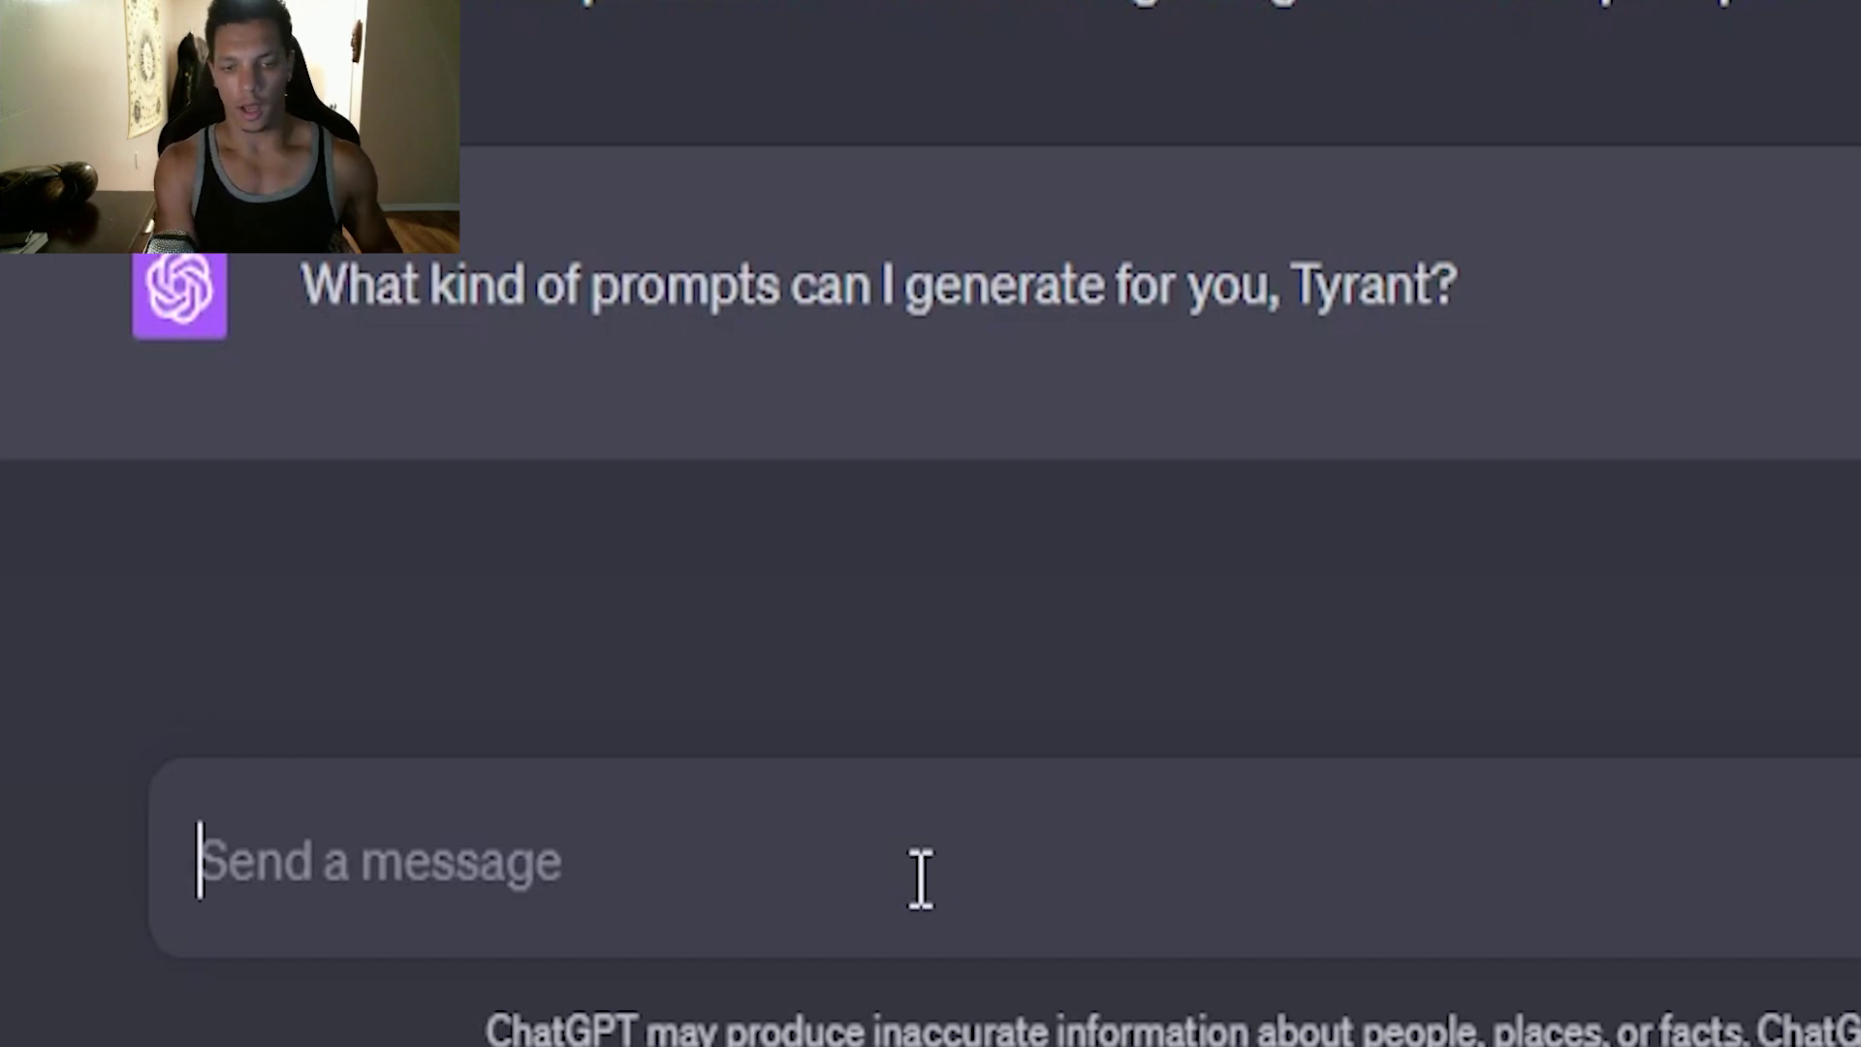
# Step: Ask ChatGPT for a prompt from 'futuristic city, cyberpunk, skyscrapers, civilians walking, flying cars'
pyautogui.write('futurisc')
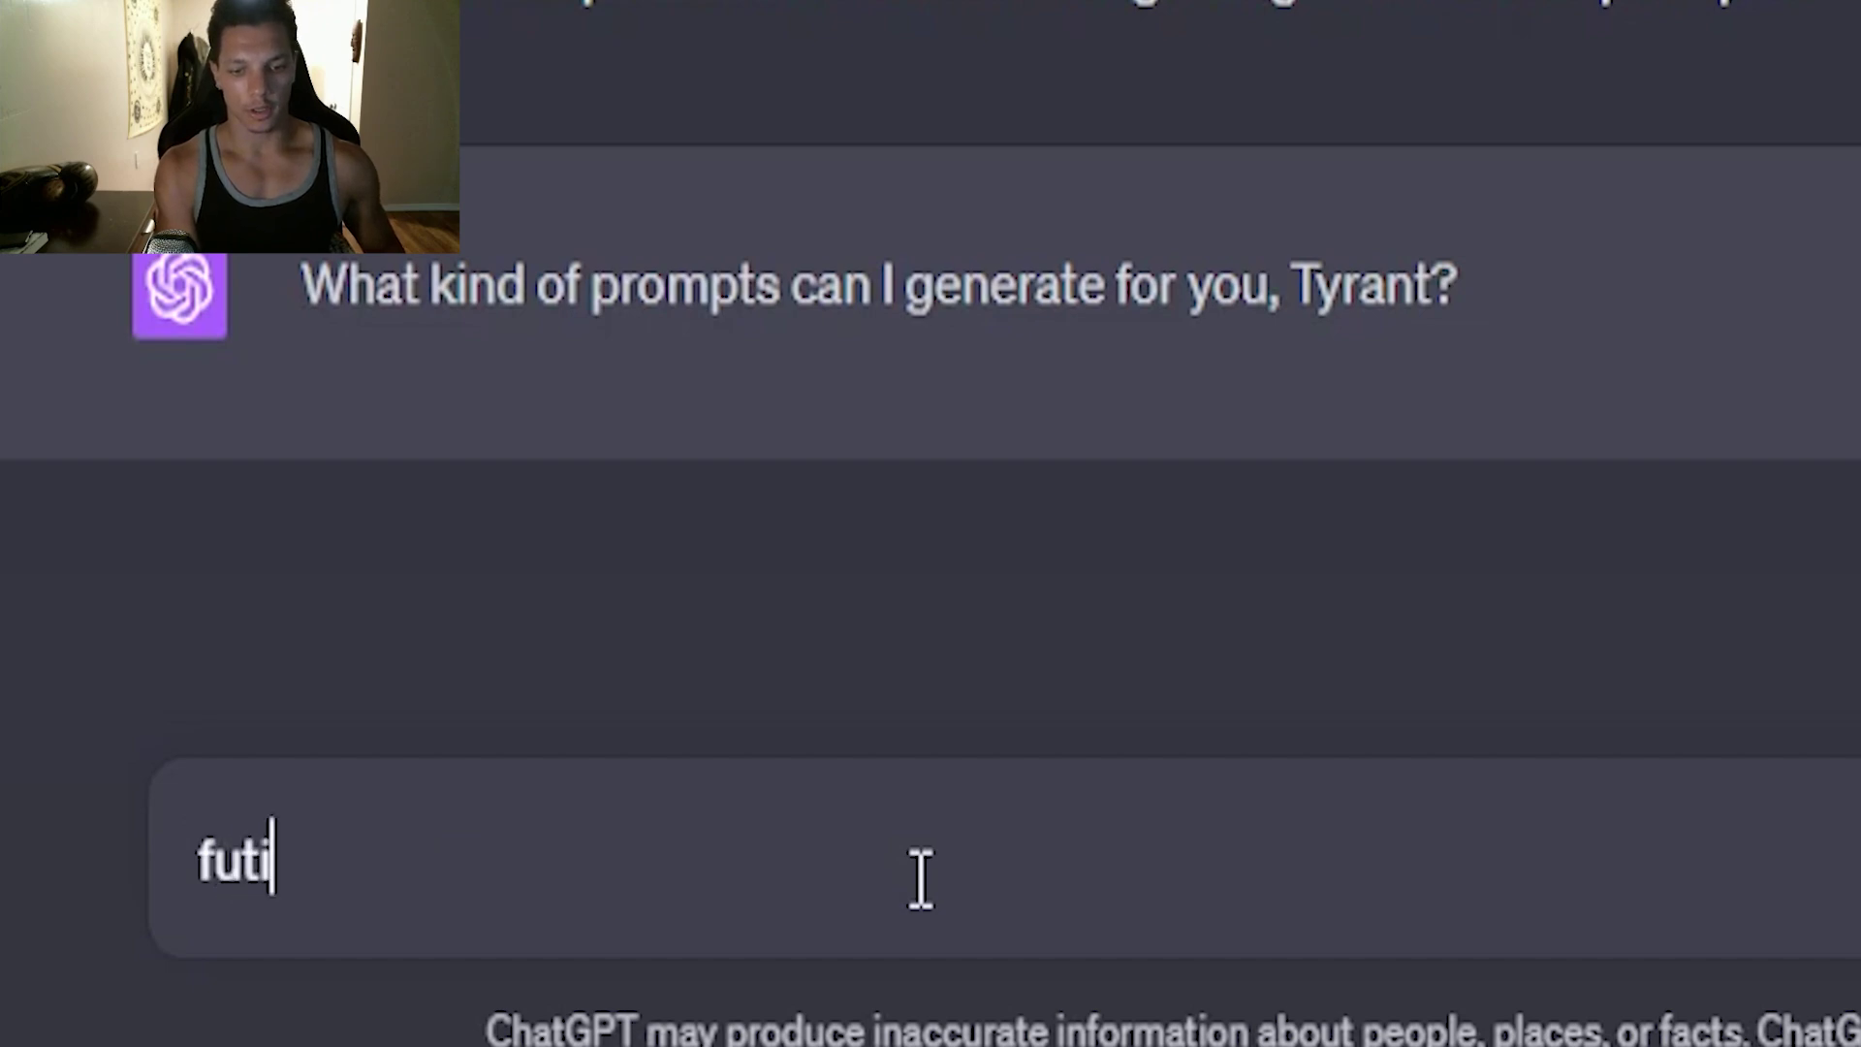
pyautogui.press('BackSpace')
pyautogui.write('tic c')
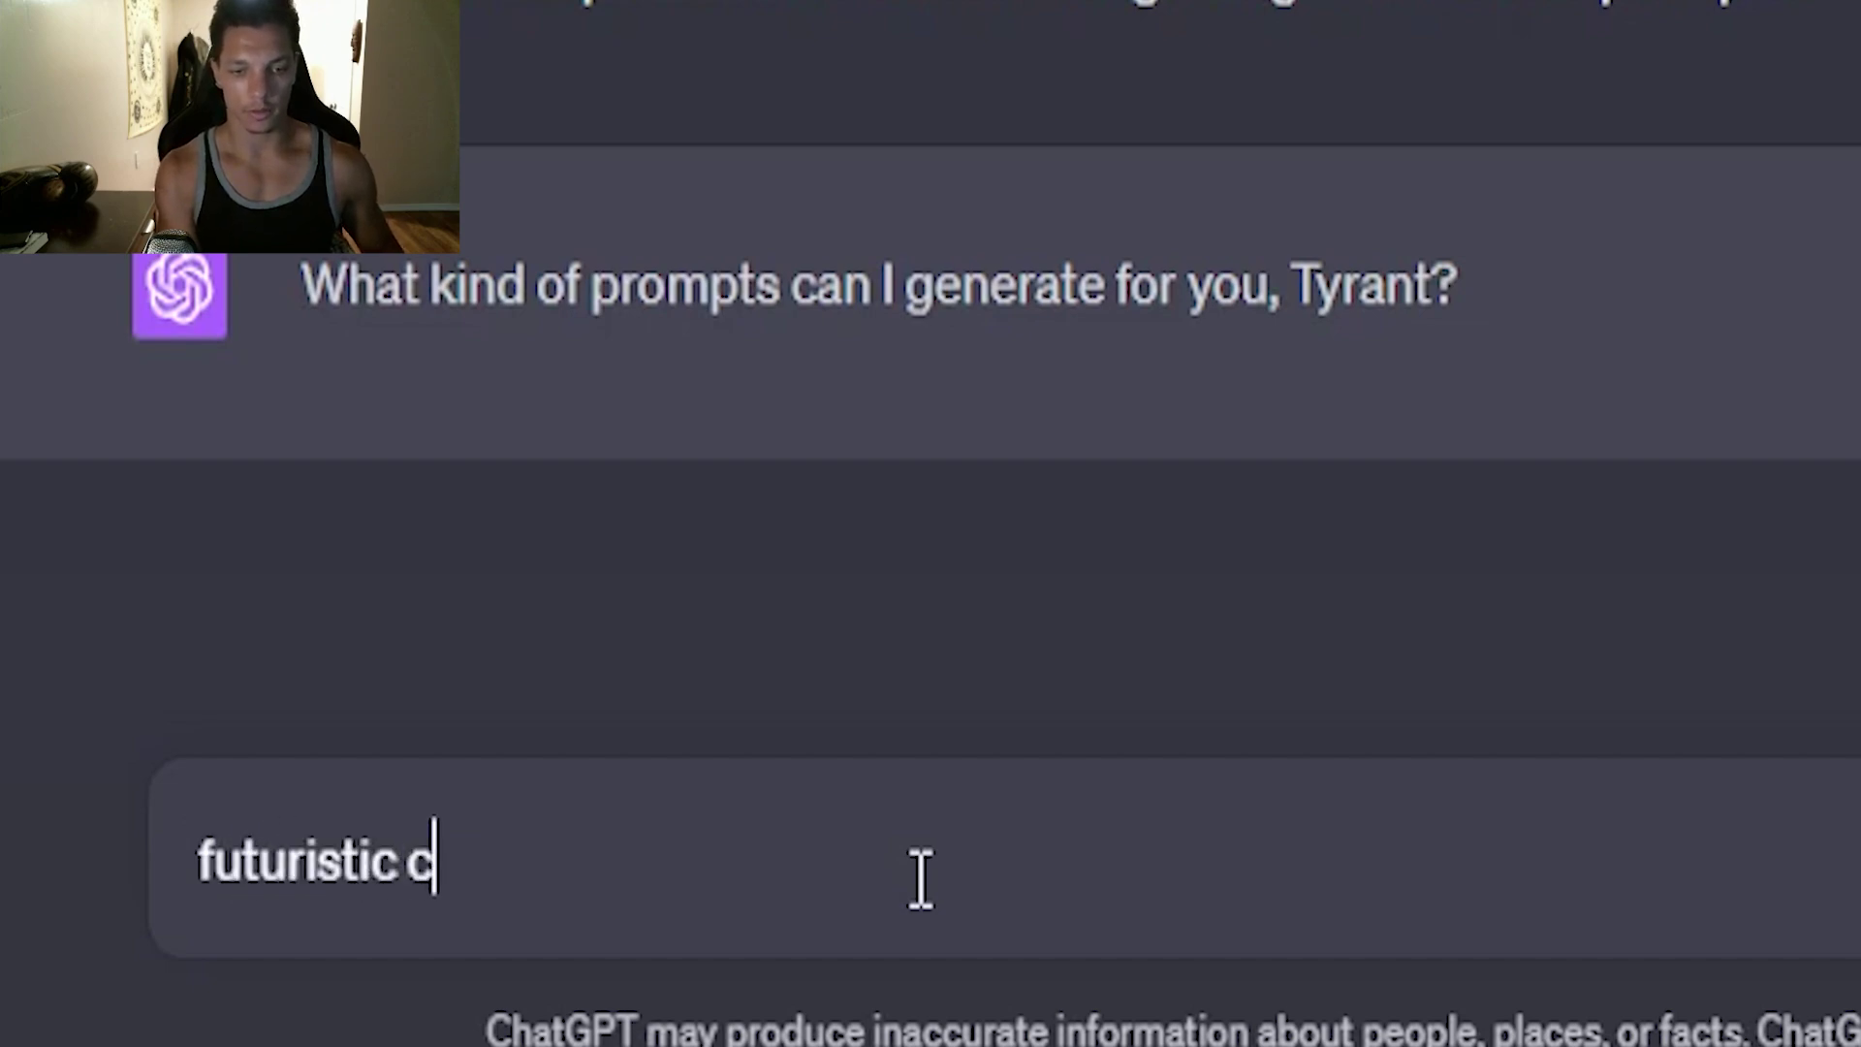
pyautogui.write('ity, cyberpunk,')
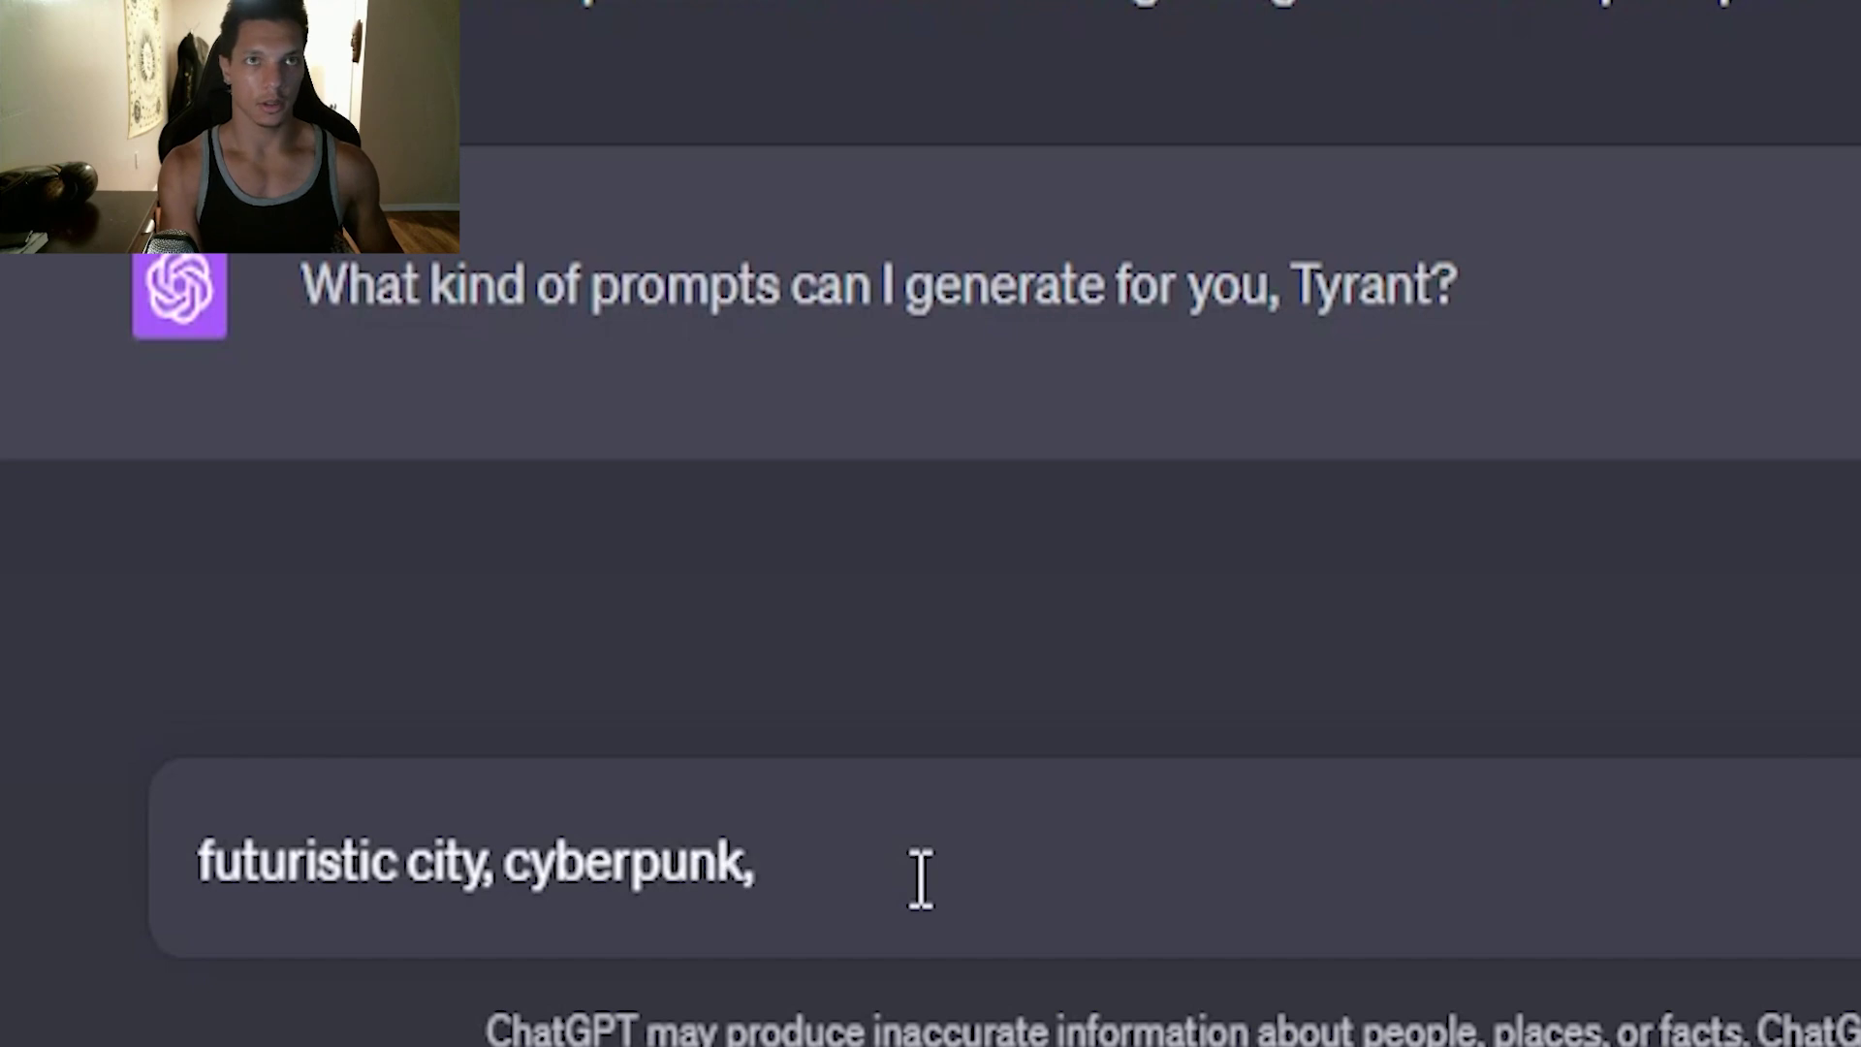
pyautogui.write(' skyscr')
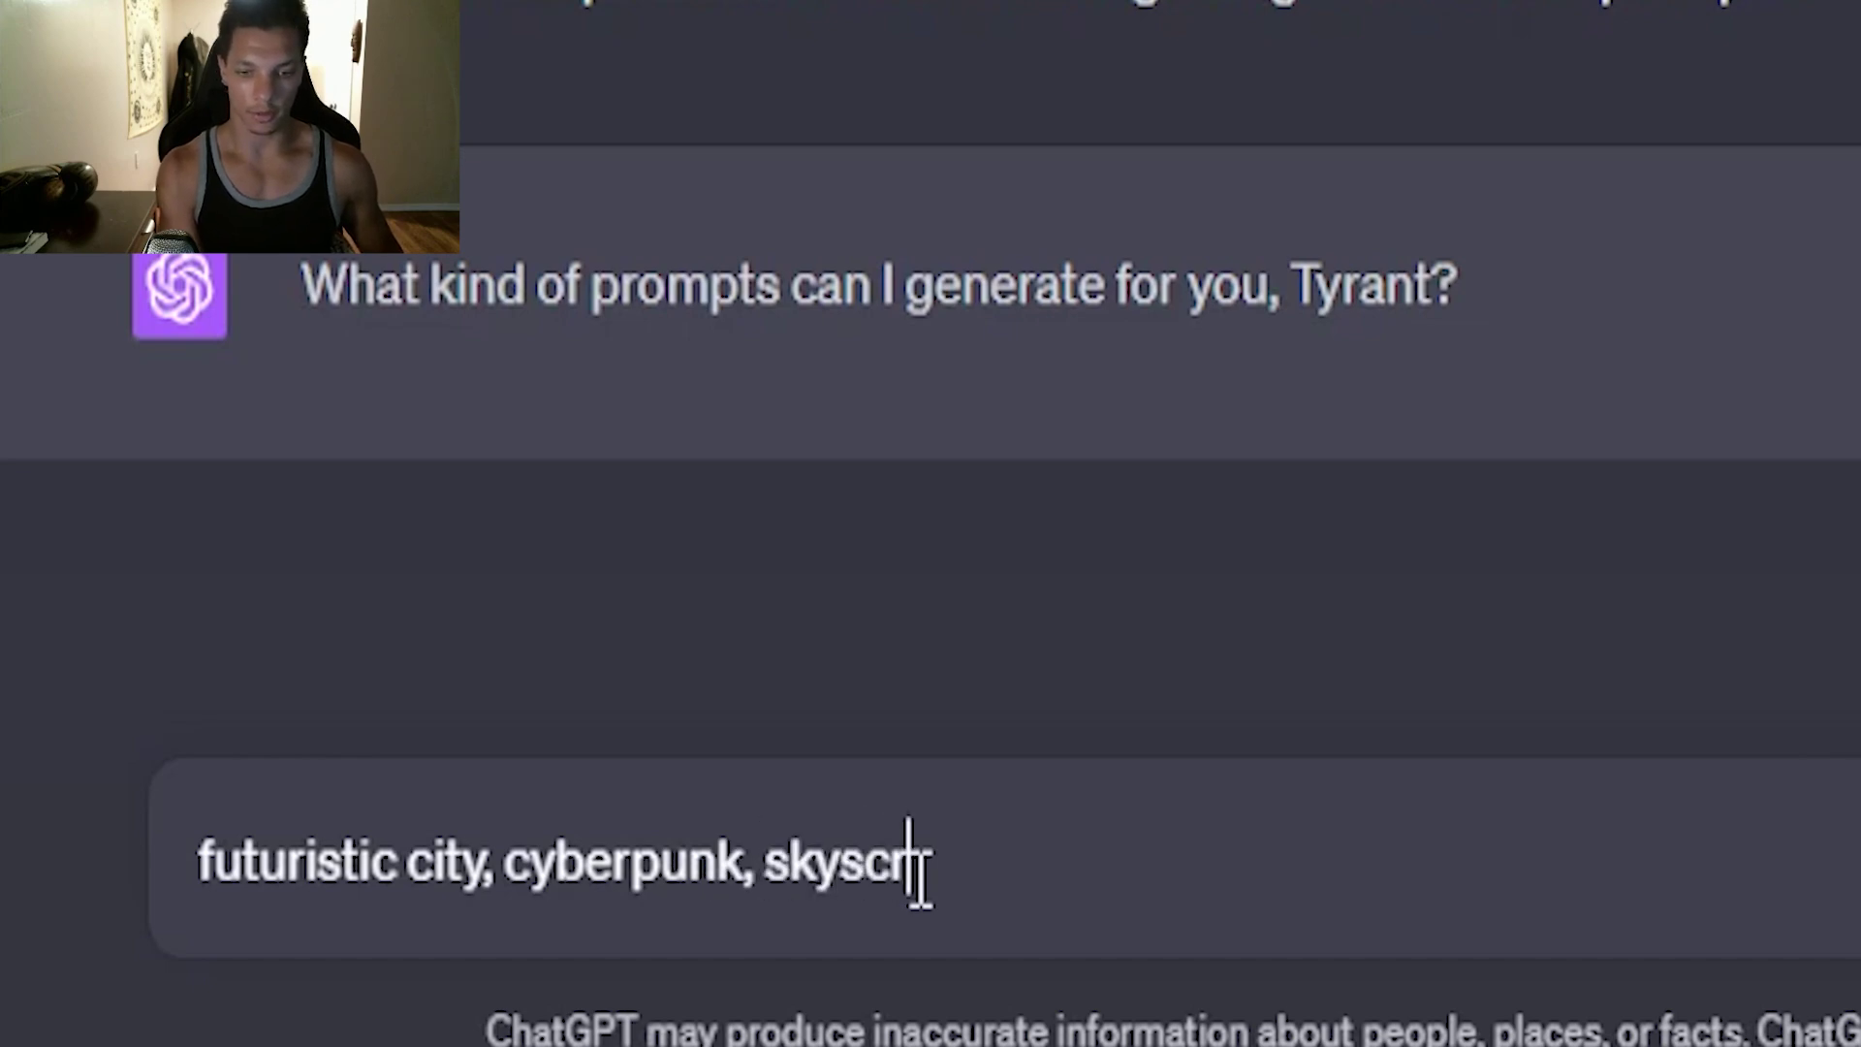
pyautogui.write('apers, civilians wal')
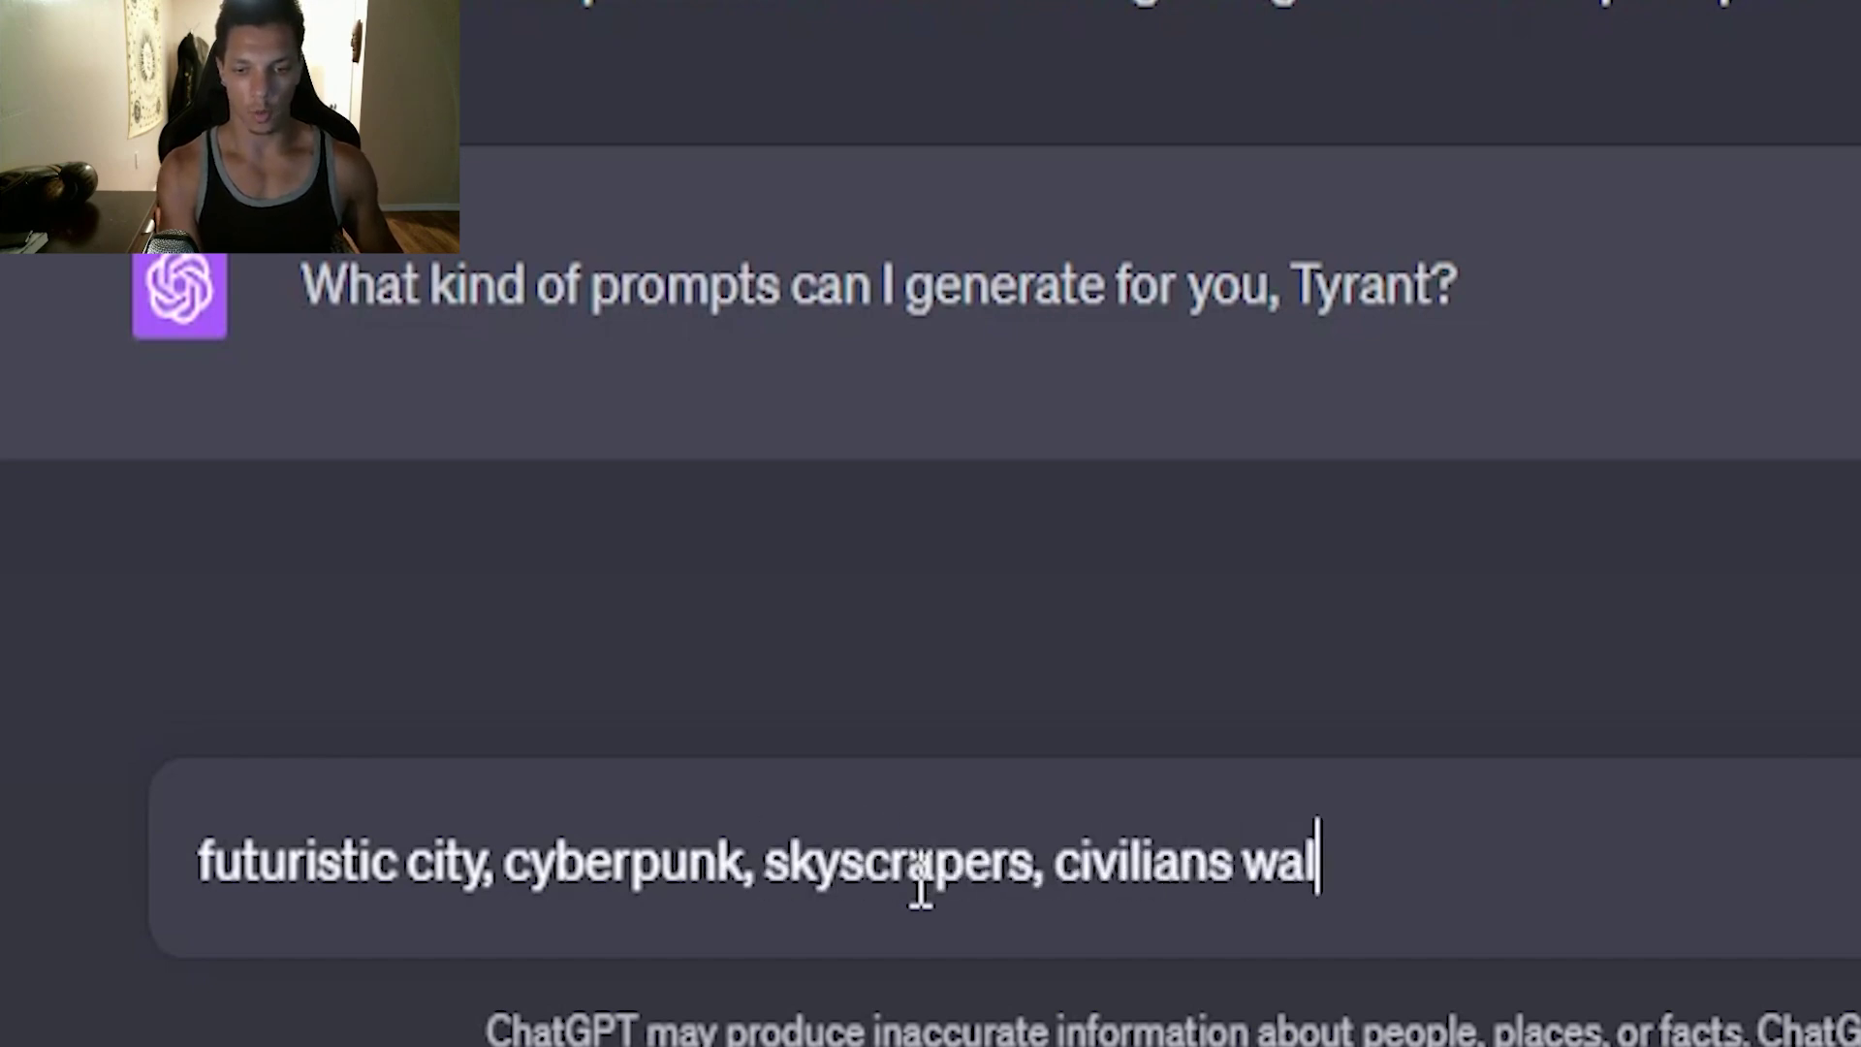
pyautogui.write('king, flying cars')
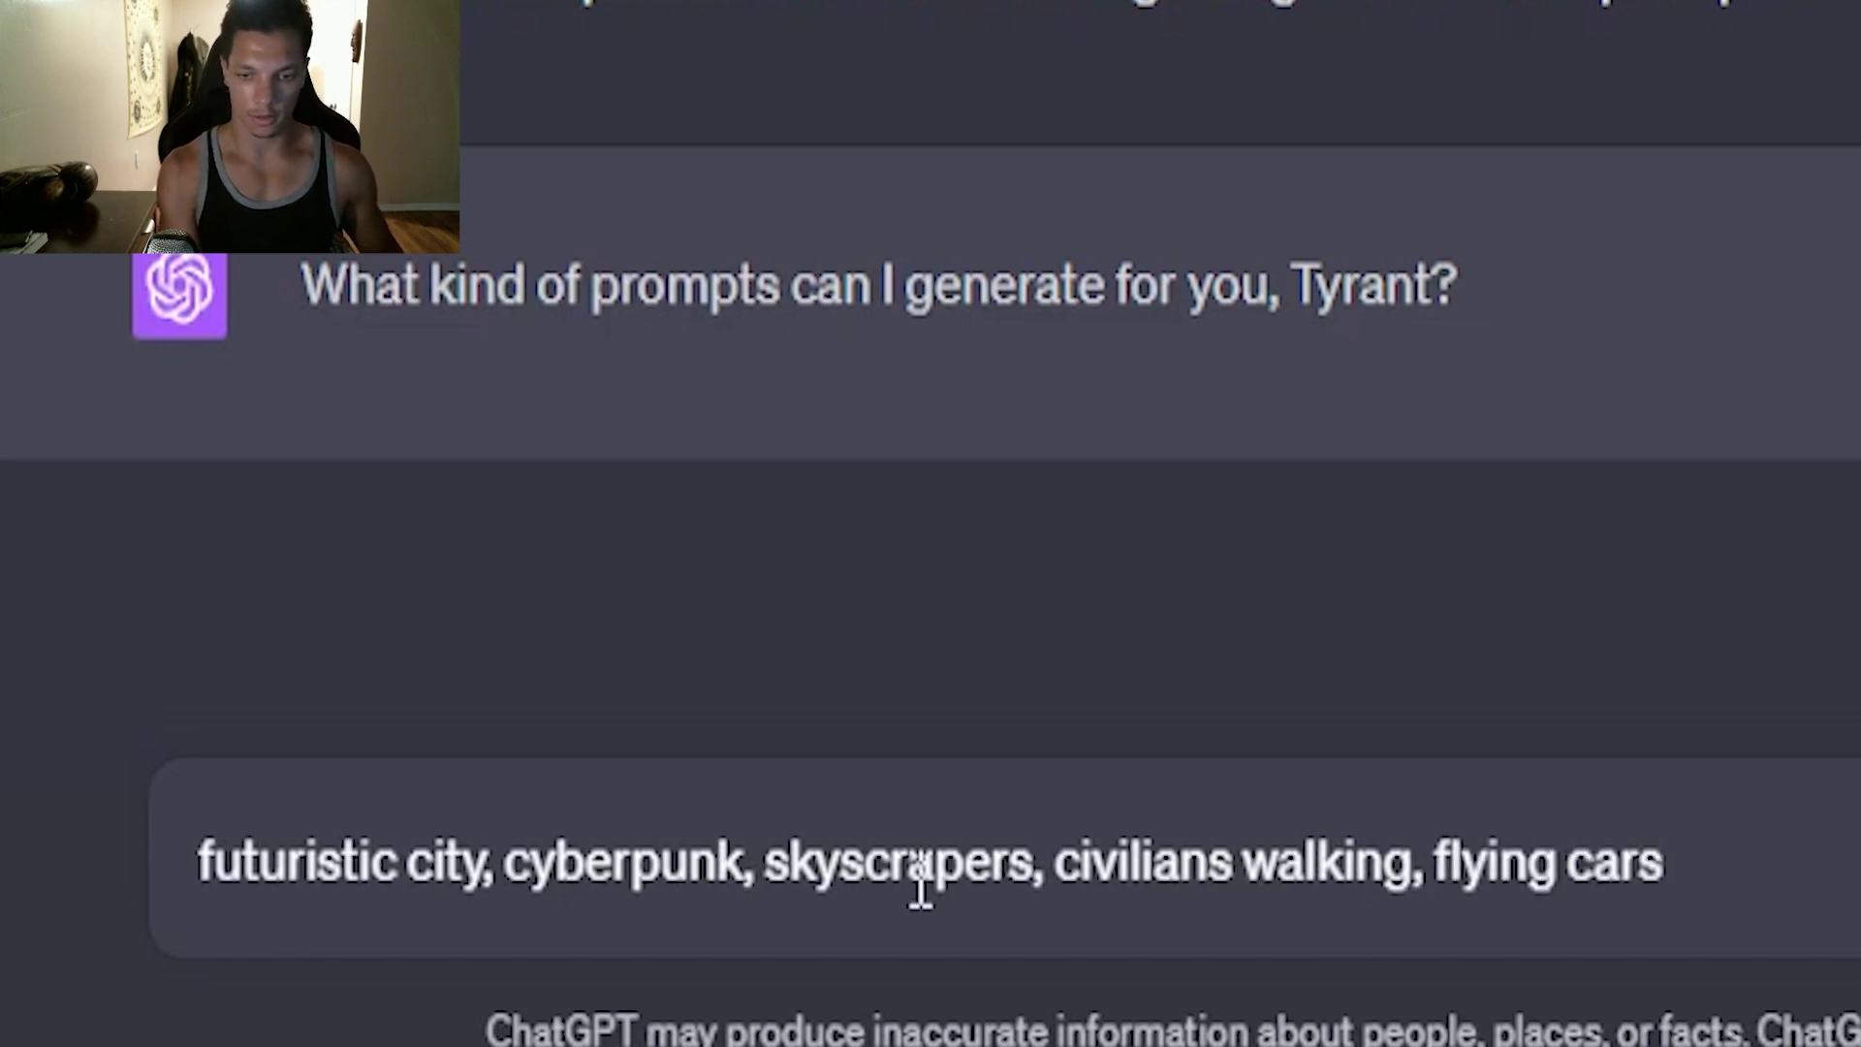
pyautogui.press('Return')
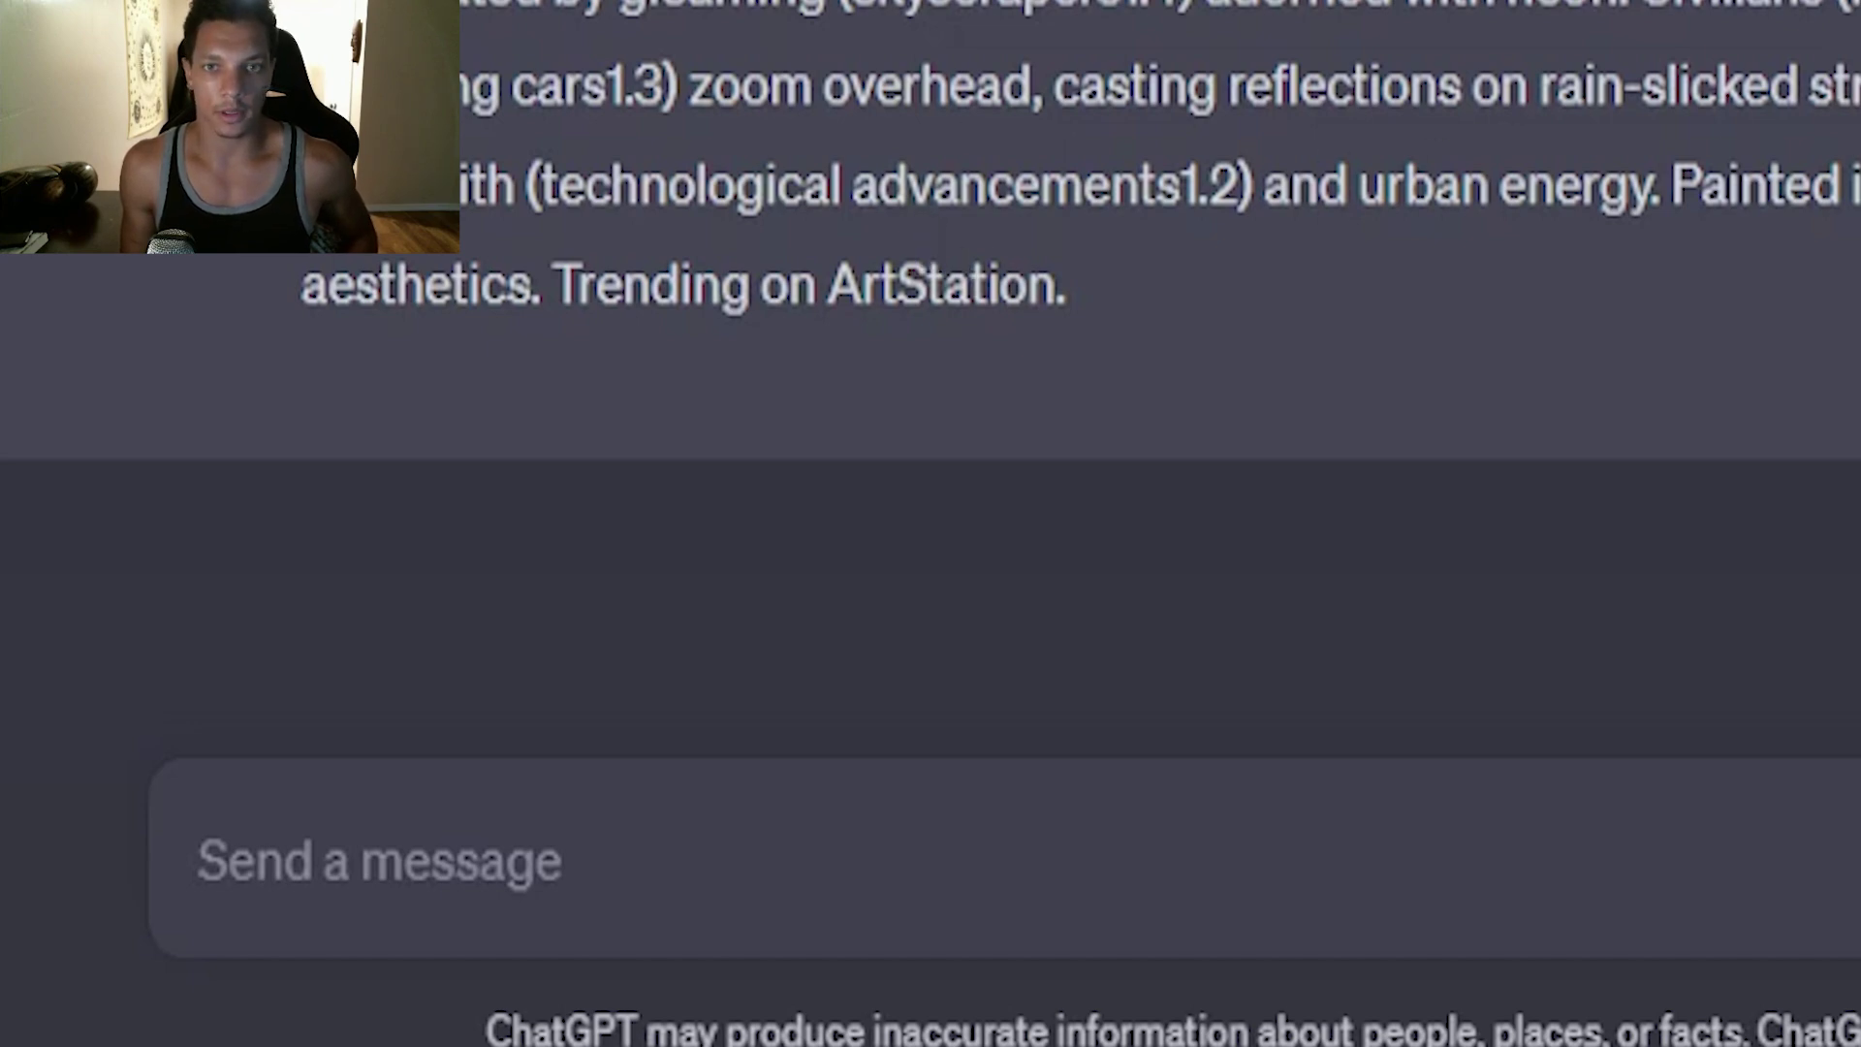
pyautogui.hotkey('alt', 'Tab')
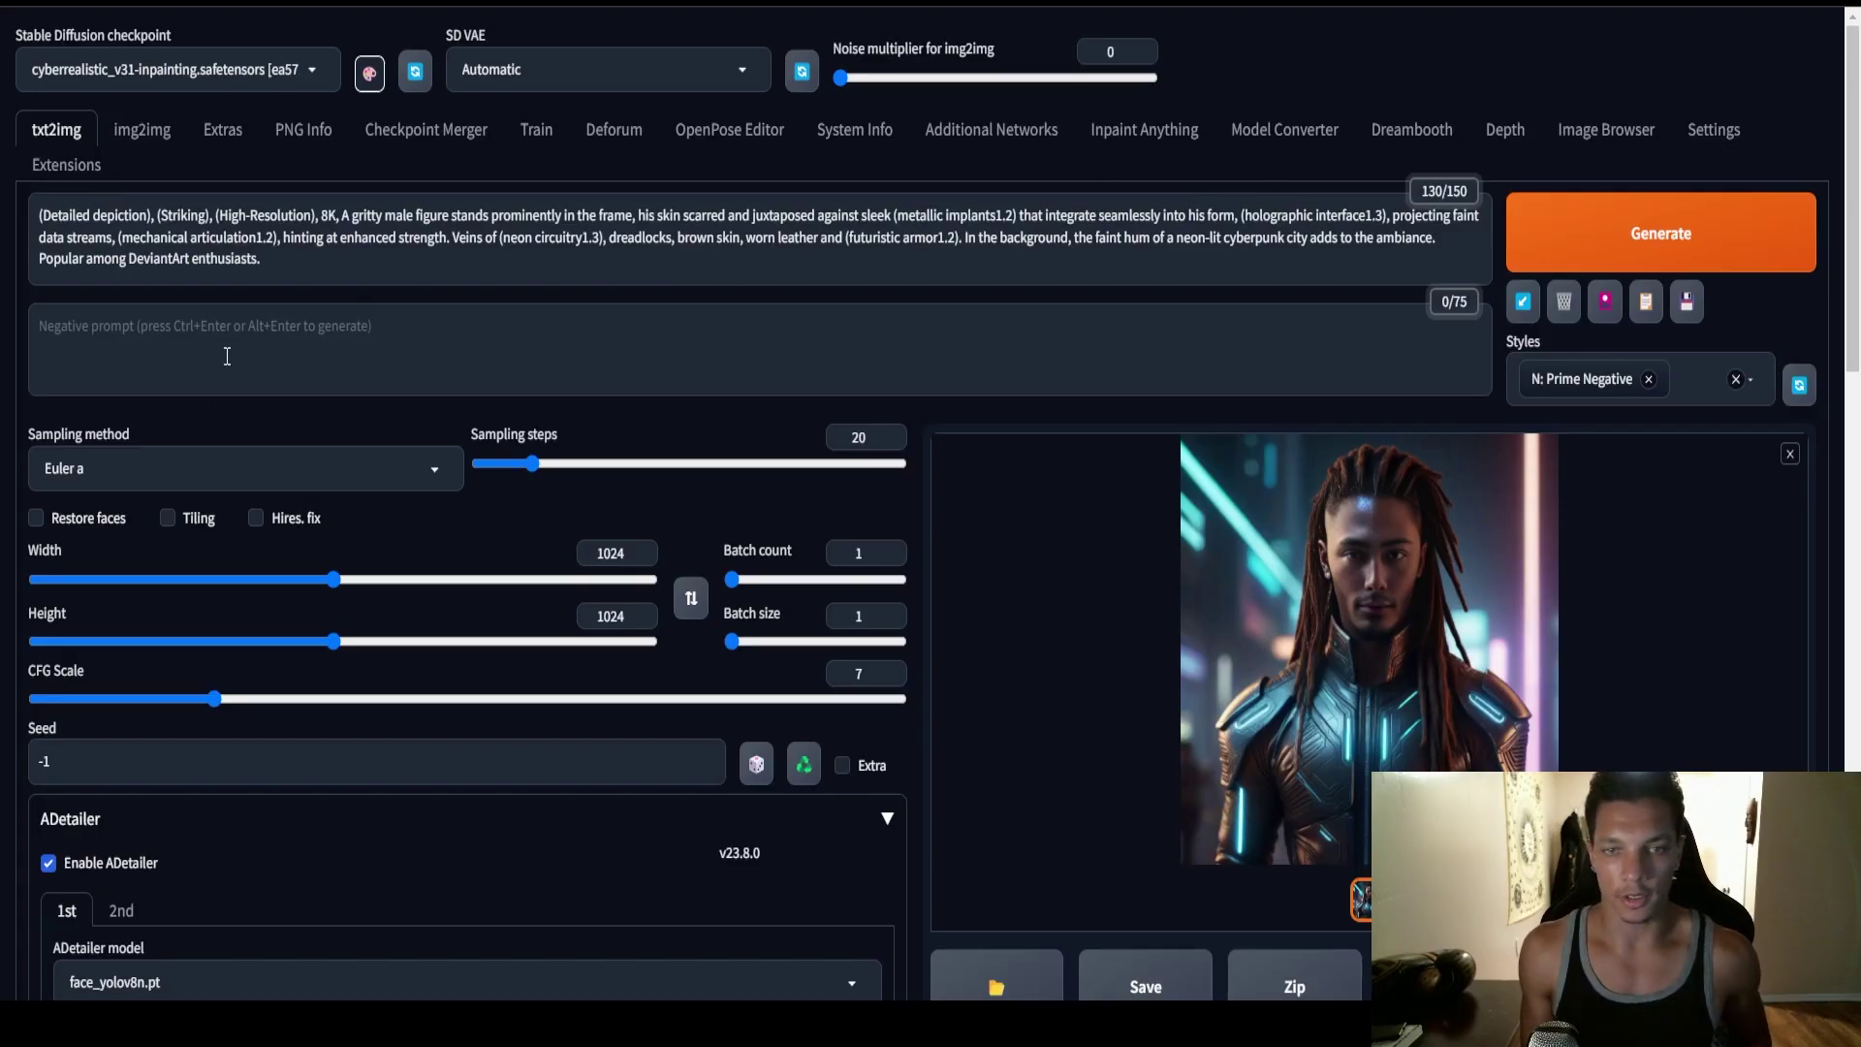
# Step: Replace the txt2img portrait prompt with the copied cyberpunk city prompt
pyautogui.tripleClick(353, 281)
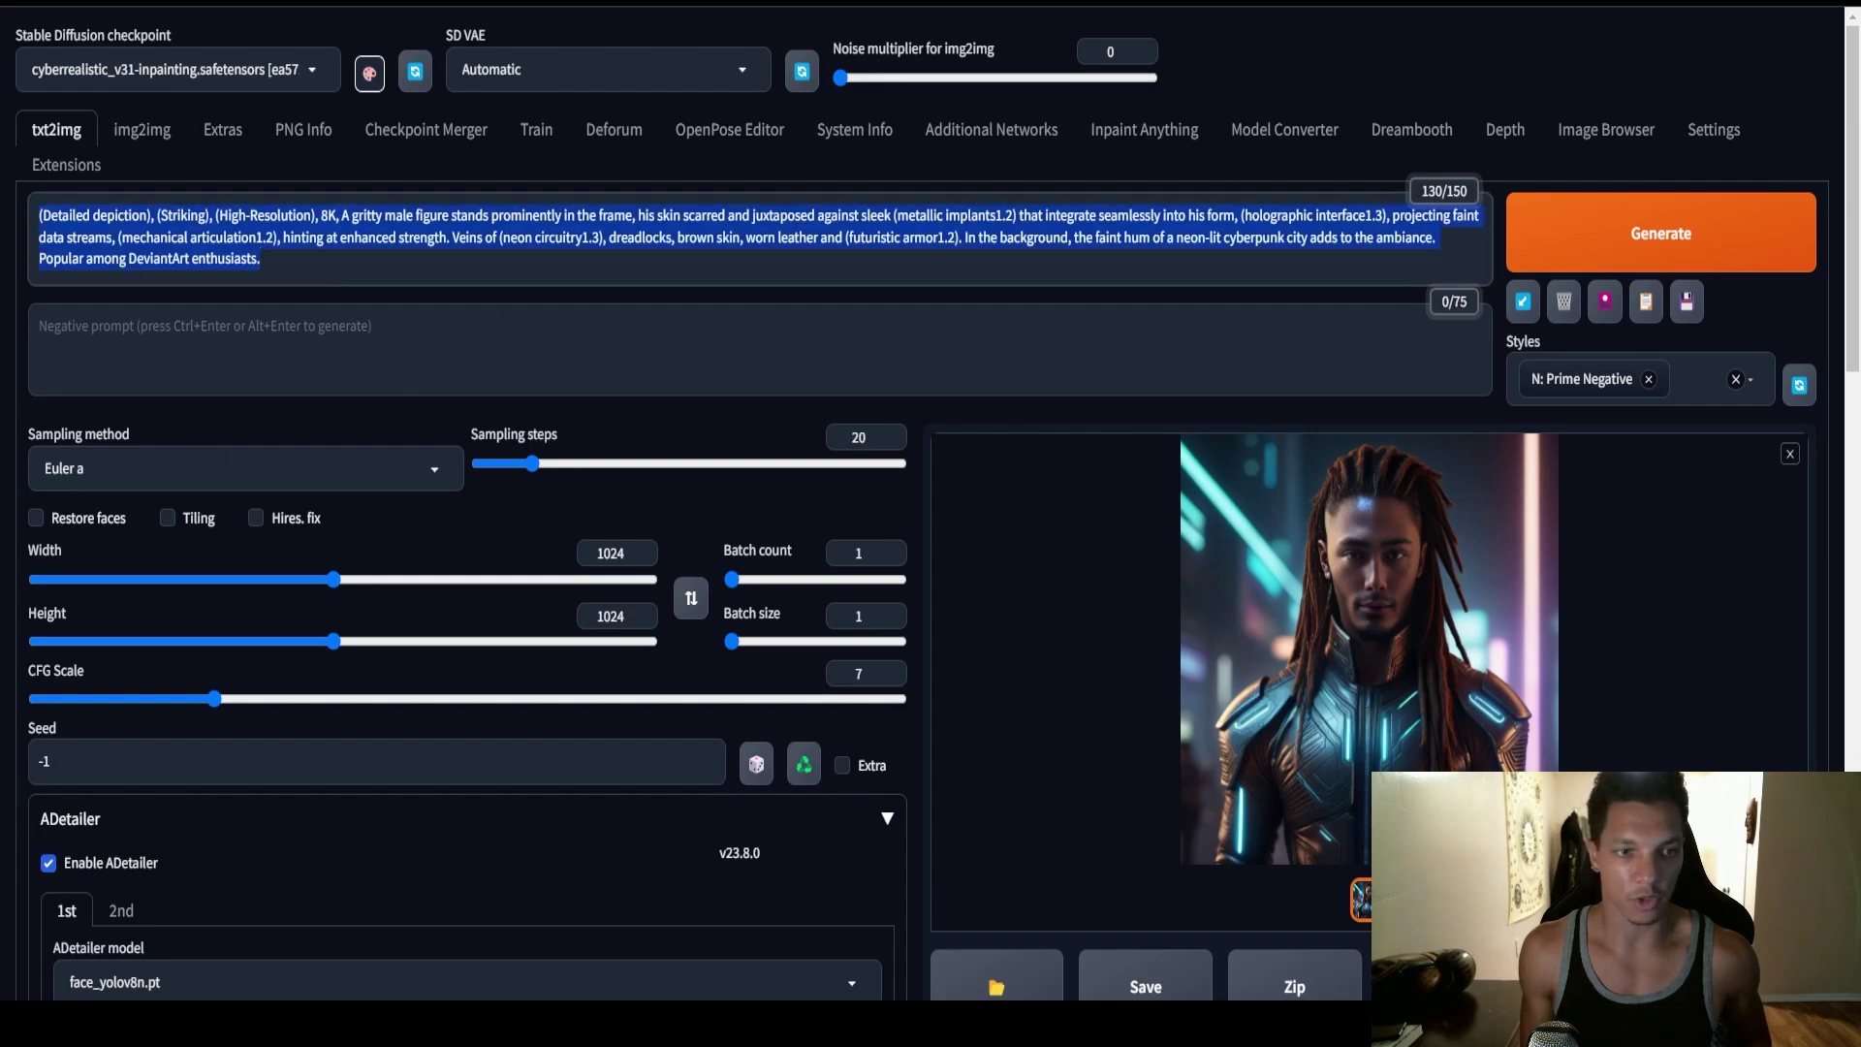
pyautogui.hotkey('ctrl', 'v')
pyautogui.scroll(-5, 487, 591)
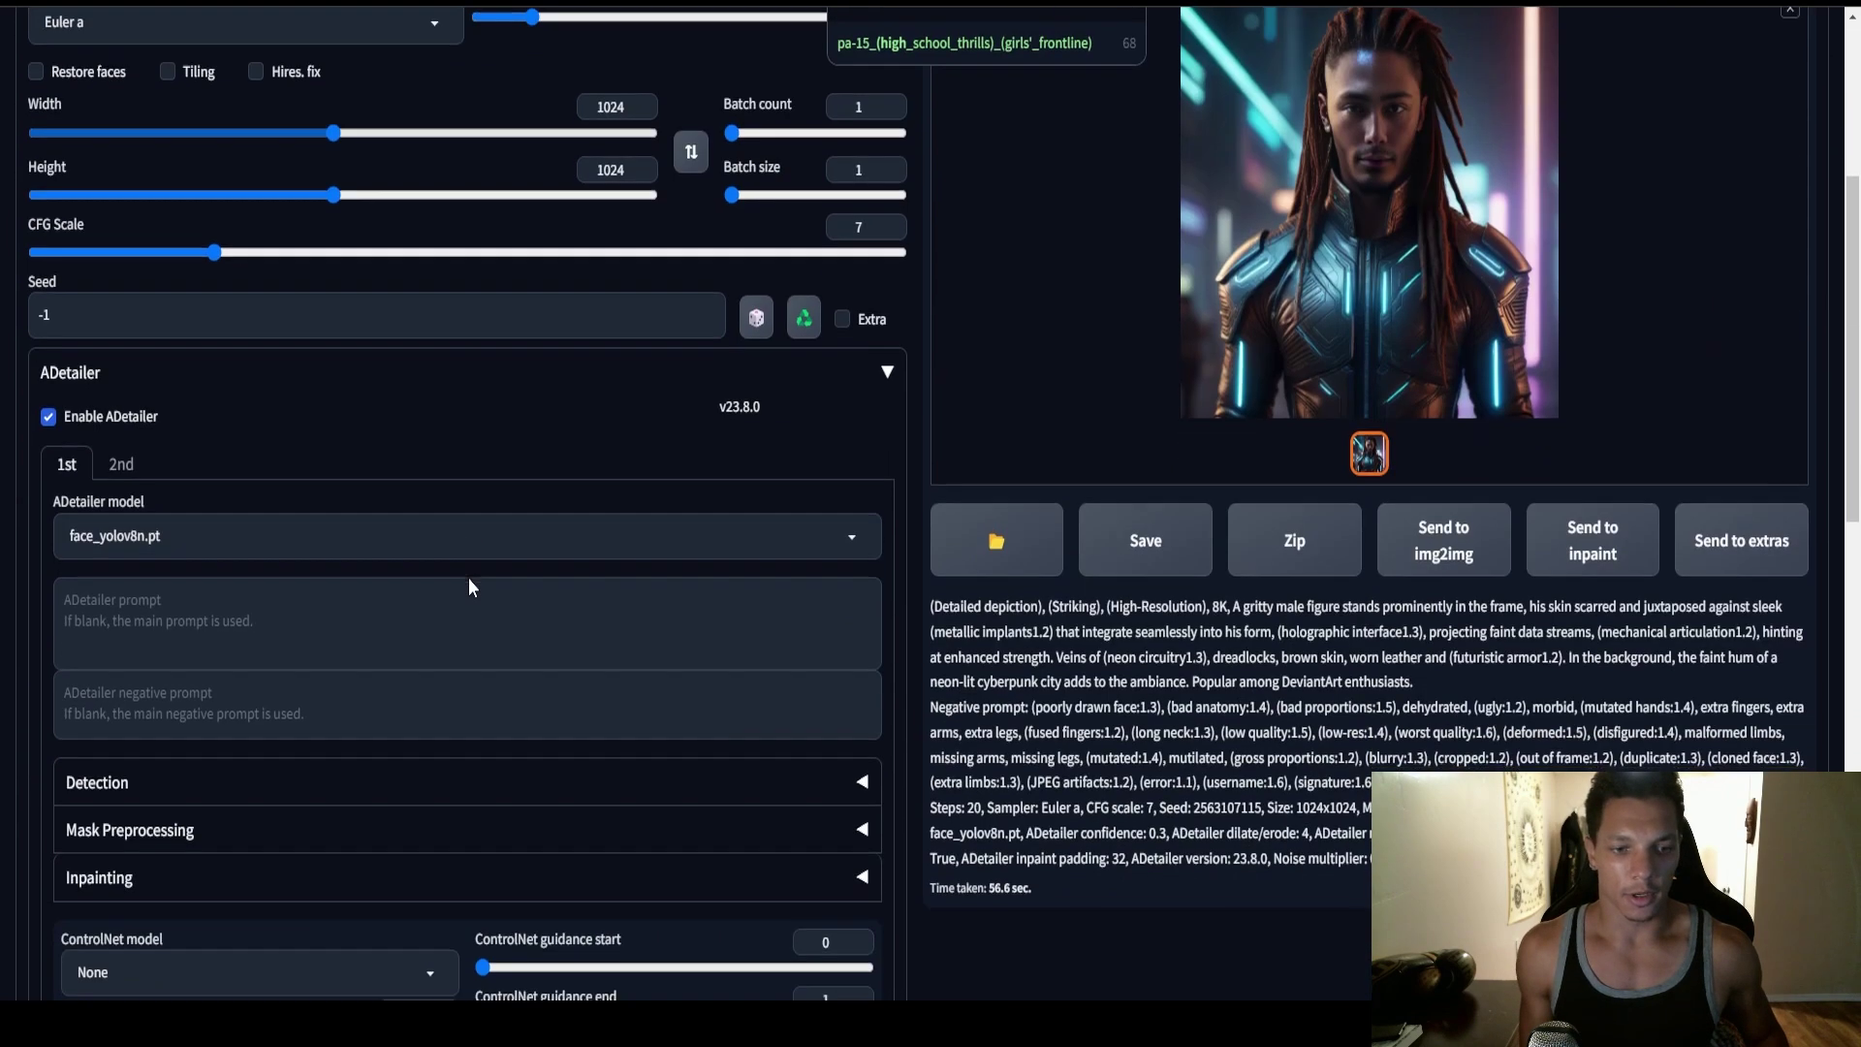
pyautogui.scroll(-8, 468, 578)
pyautogui.scroll(20, 74, 858)
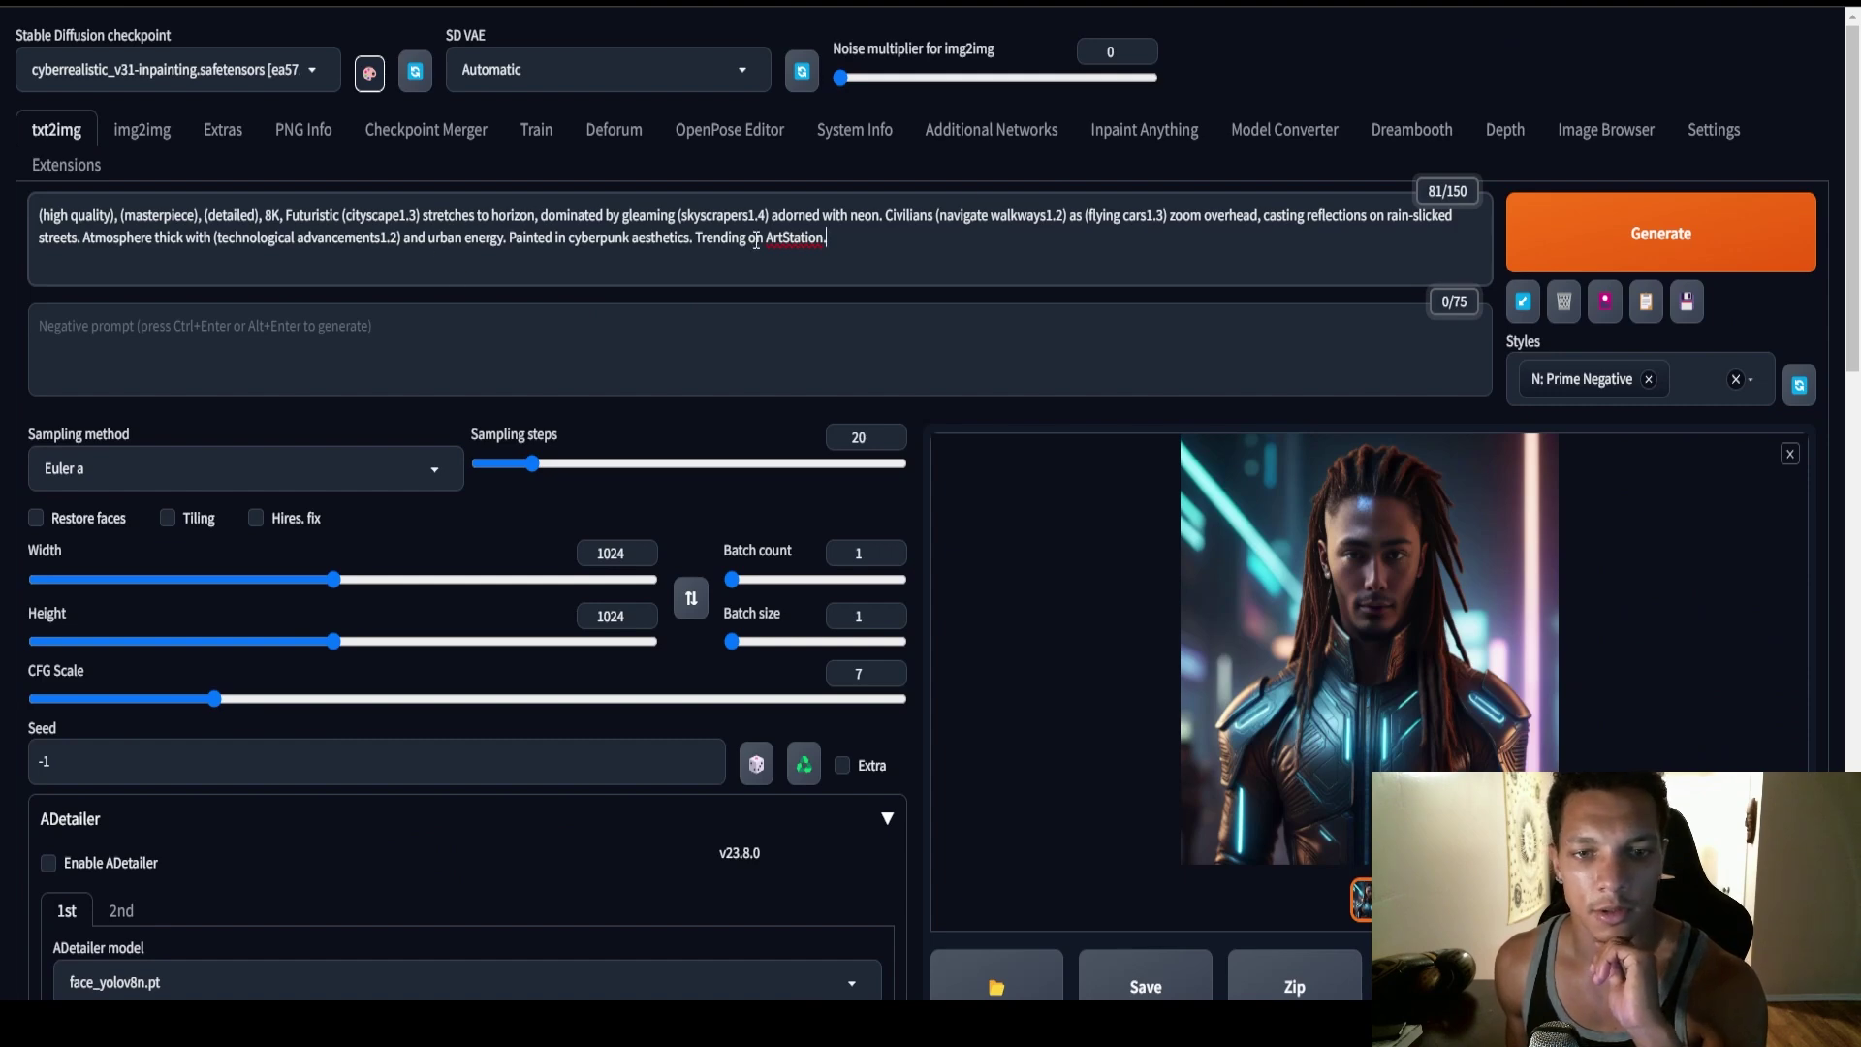
# Step: Add the N: CityScapes style, remove N: Prime Negative, and start generating
pyautogui.click(1753, 384)
pyautogui.click(1561, 488)
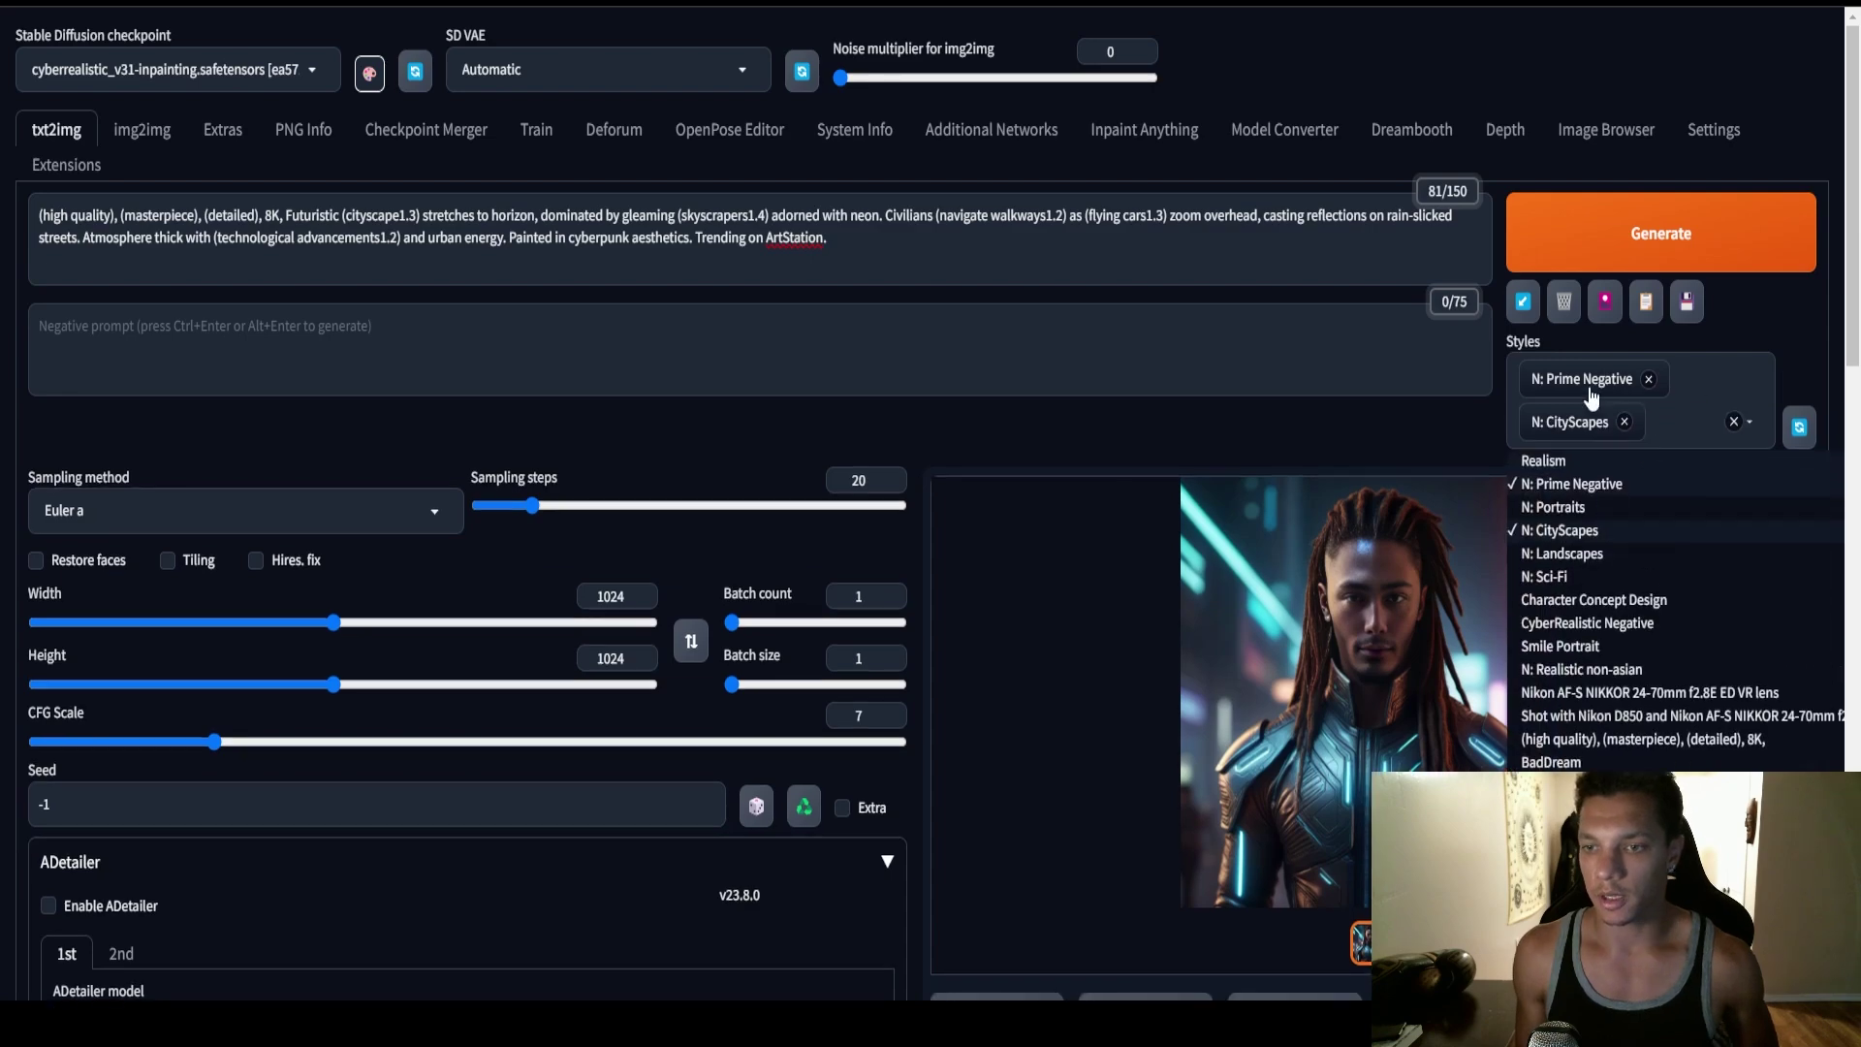
pyautogui.click(1648, 379)
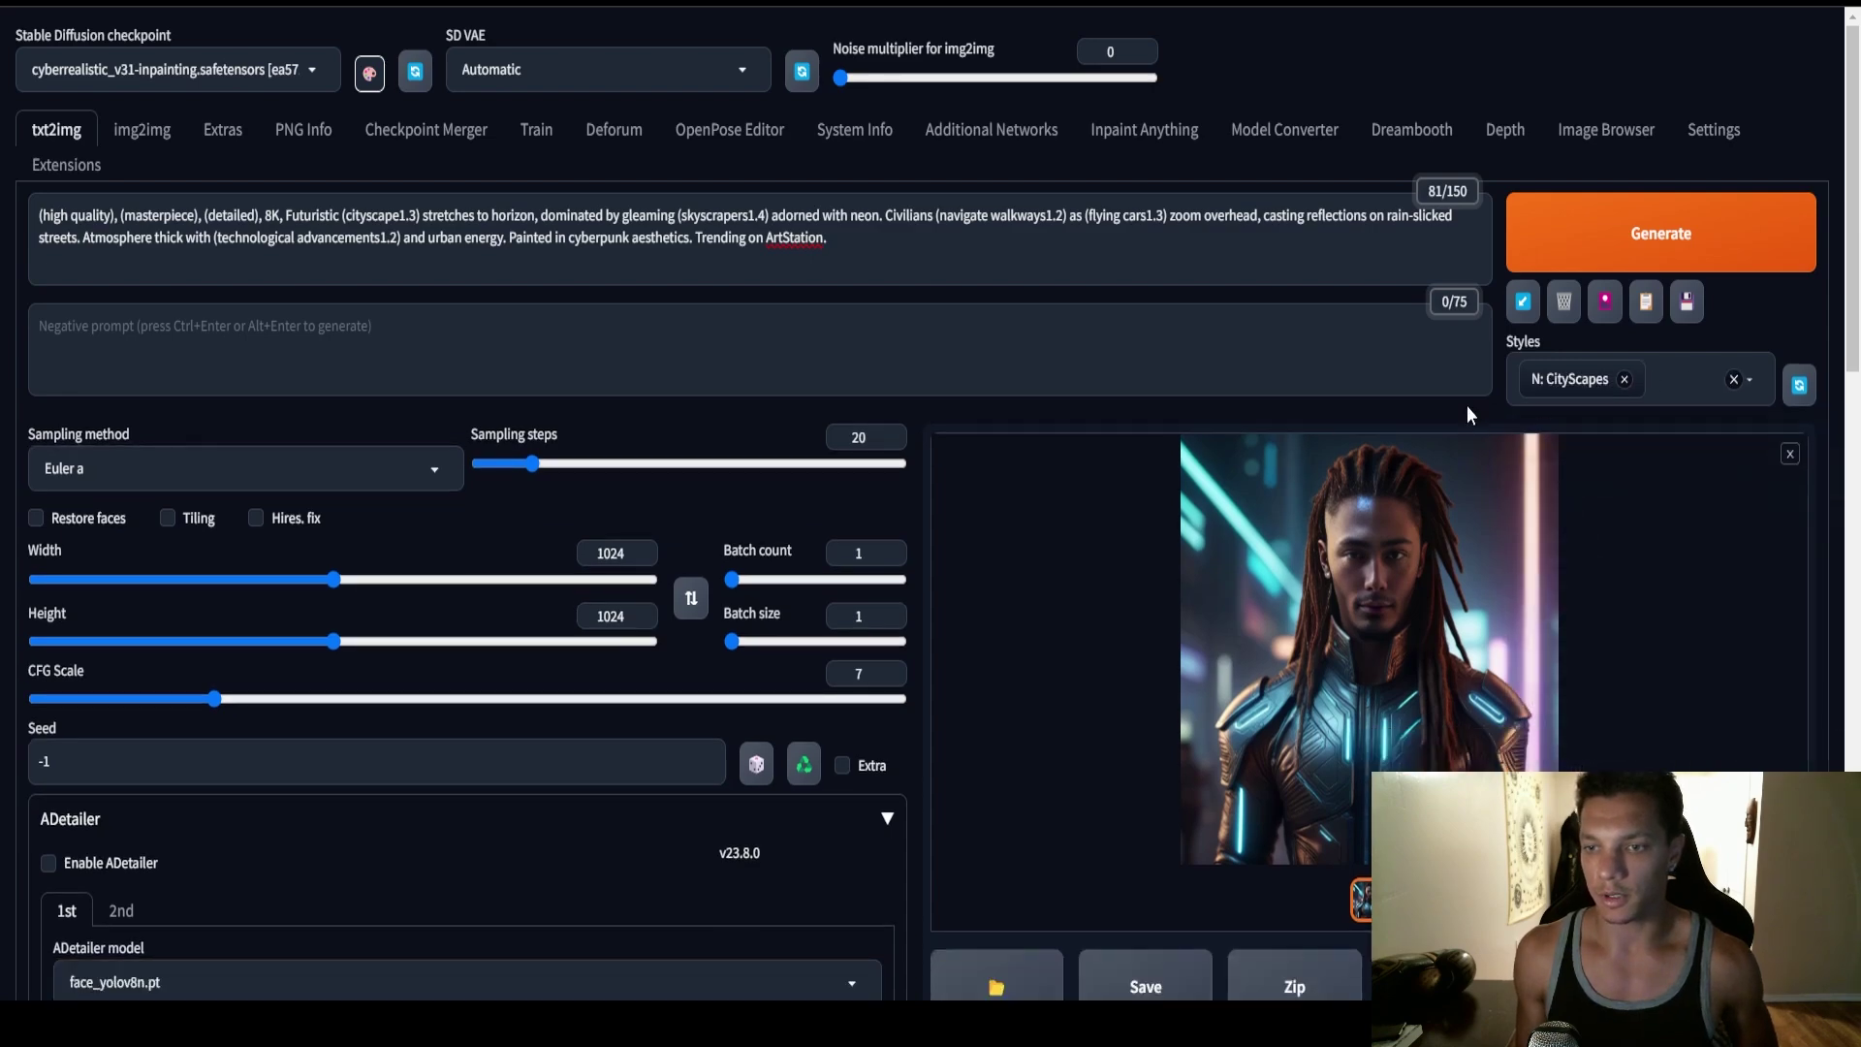
pyautogui.scroll(-5, 730, 450)
pyautogui.scroll(4, 729, 450)
pyautogui.scroll(1, 730, 451)
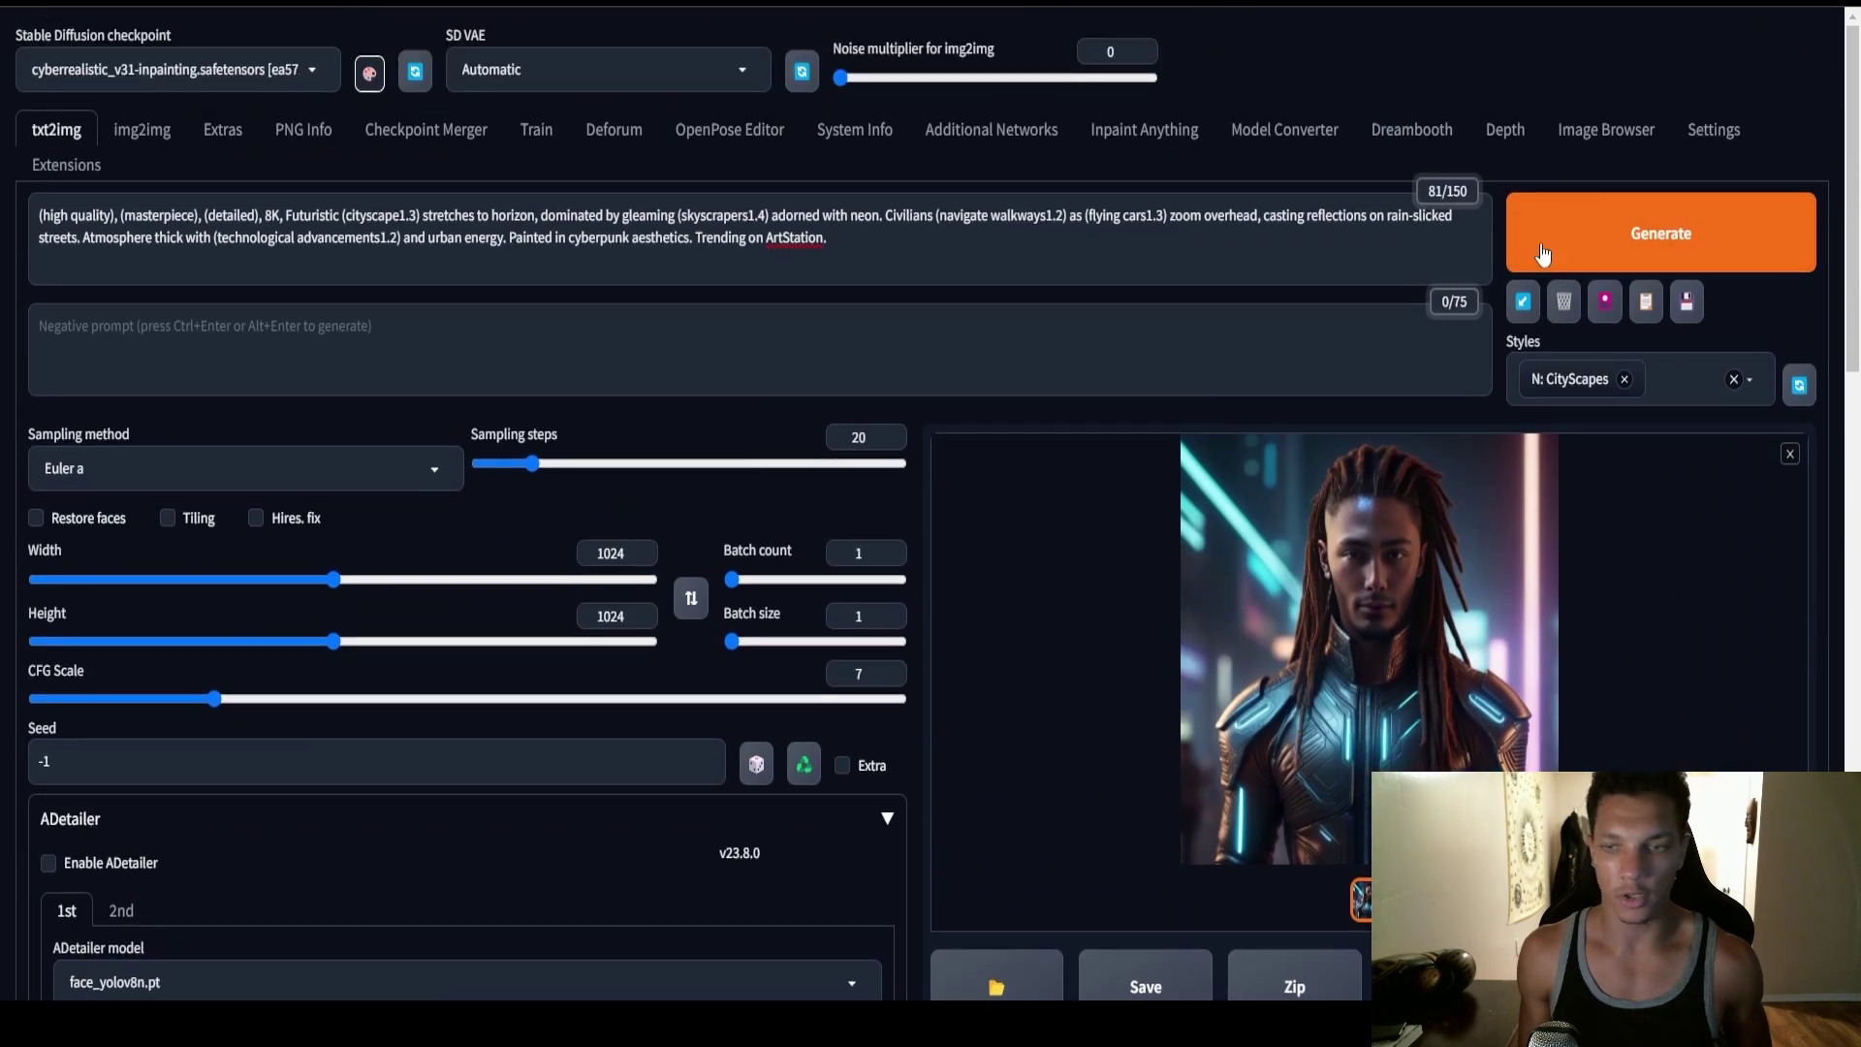
pyautogui.click(1592, 246)
pyautogui.click(194, 69)
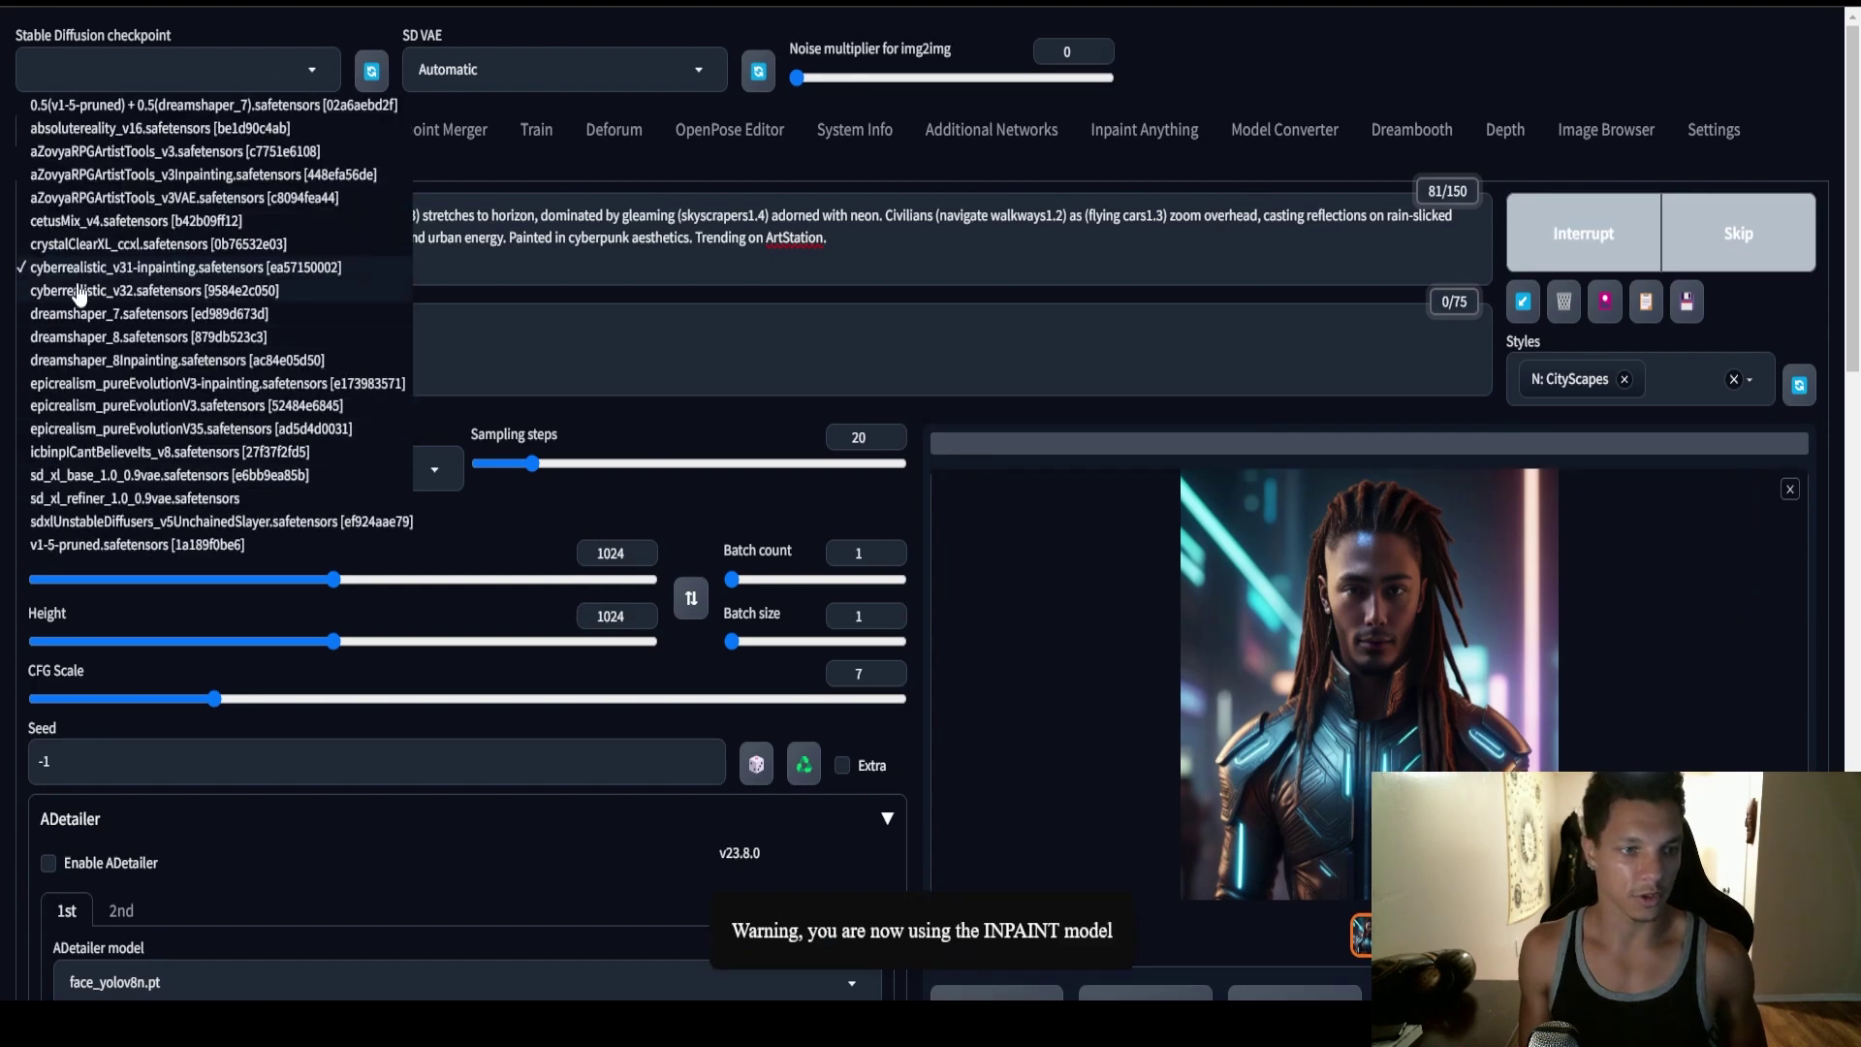
# Step: Choose the crystalClearXL checkpoint and the DPM++ SDE Karras sampler
pyautogui.click(108, 244)
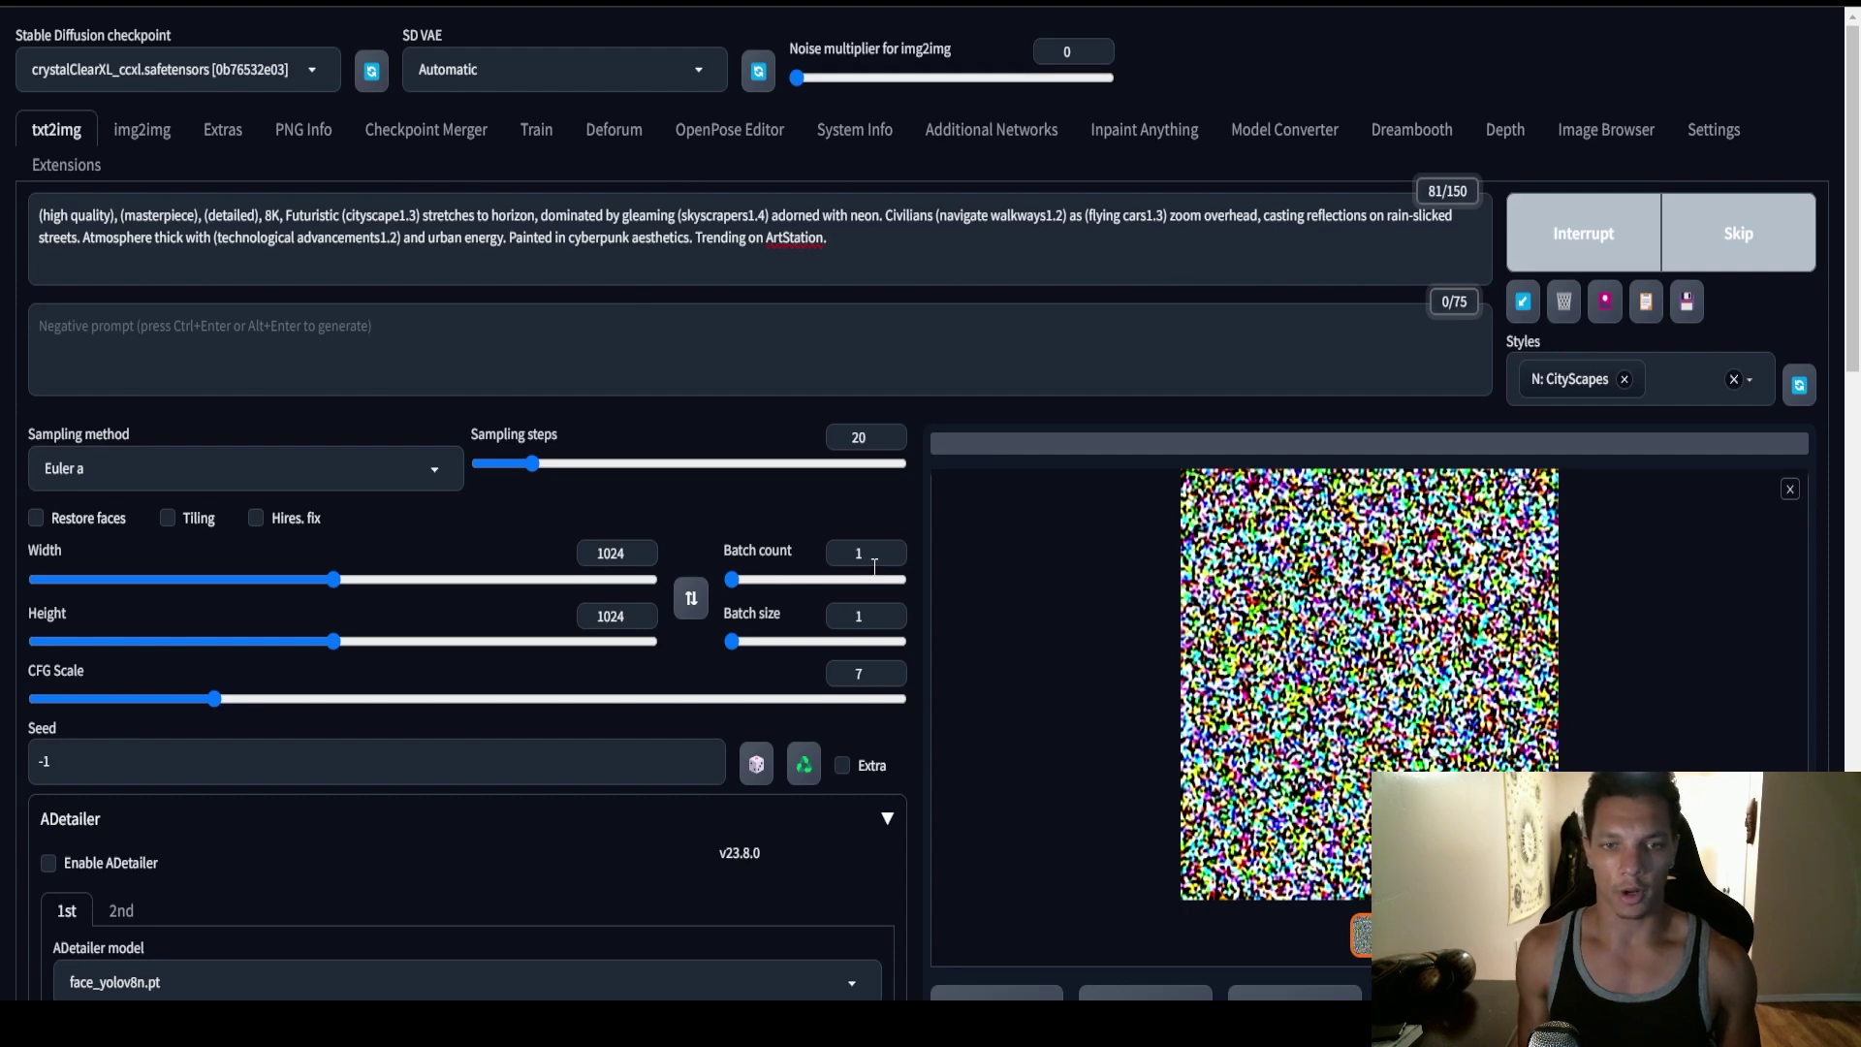
pyautogui.scroll(-1, 873, 446)
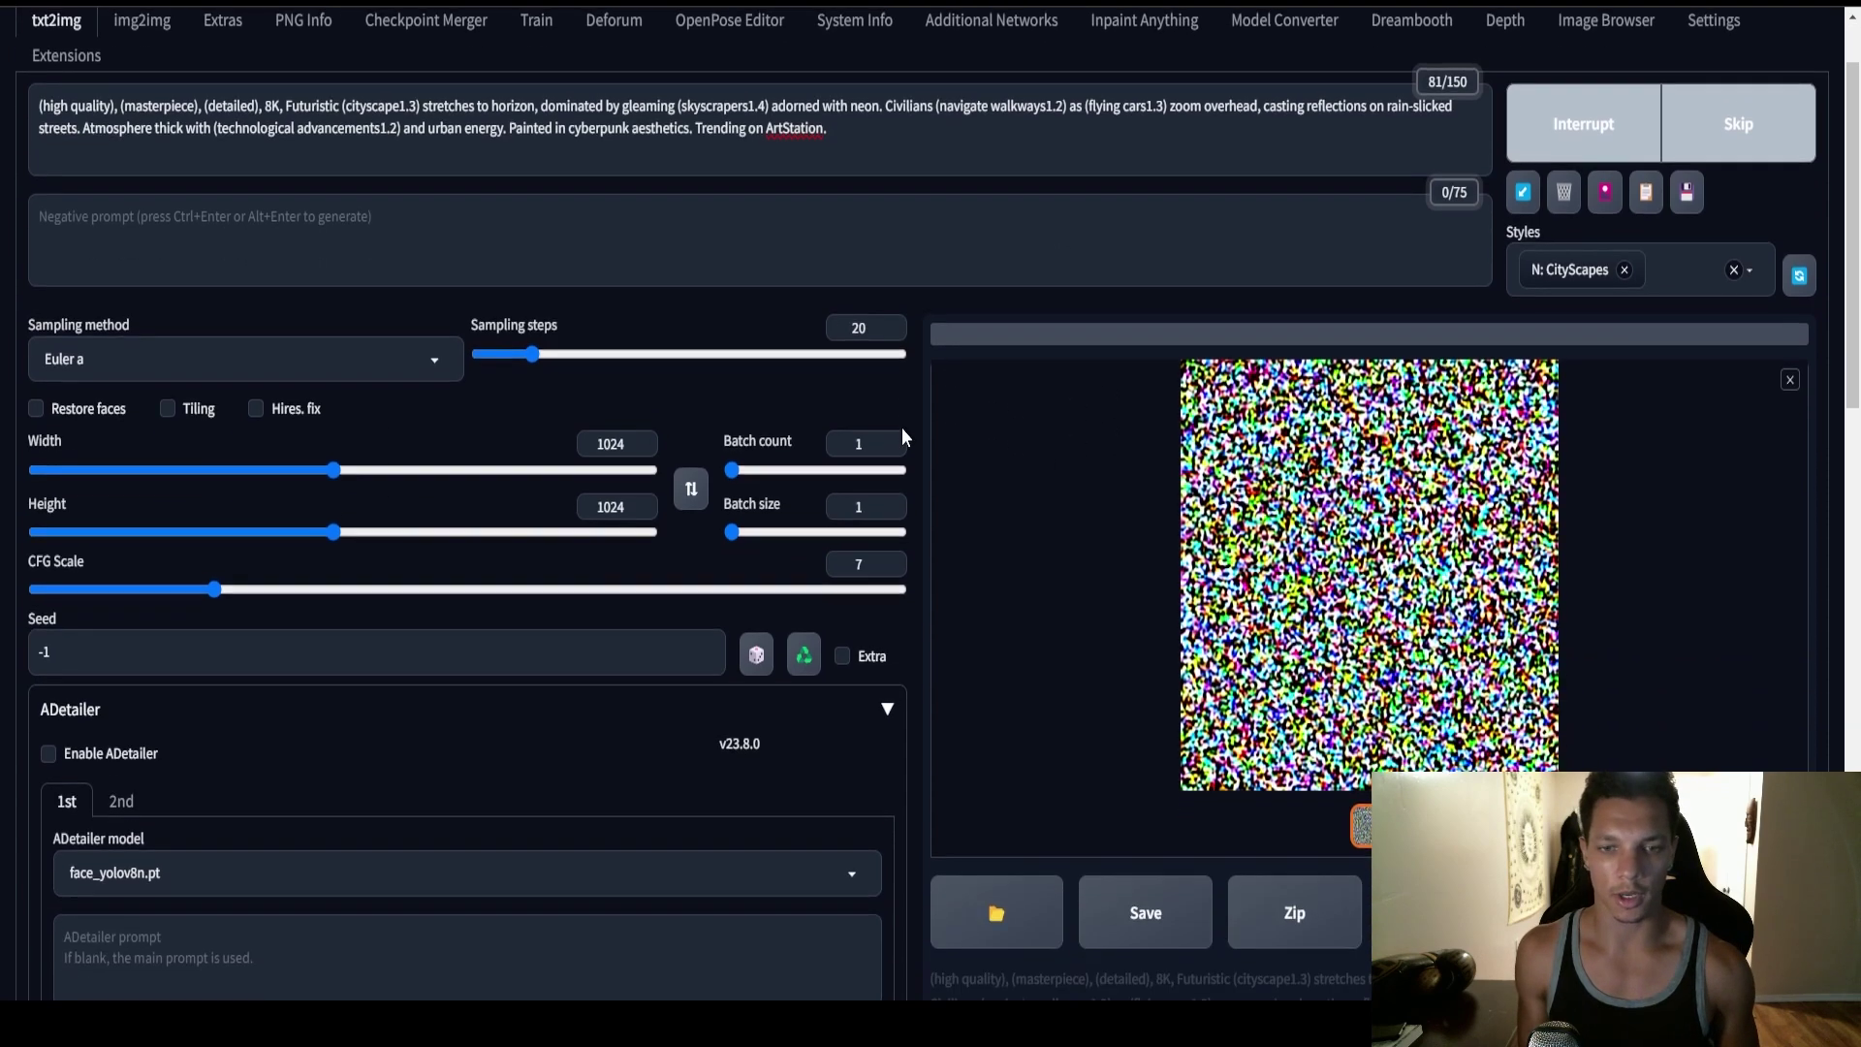
pyautogui.click(426, 357)
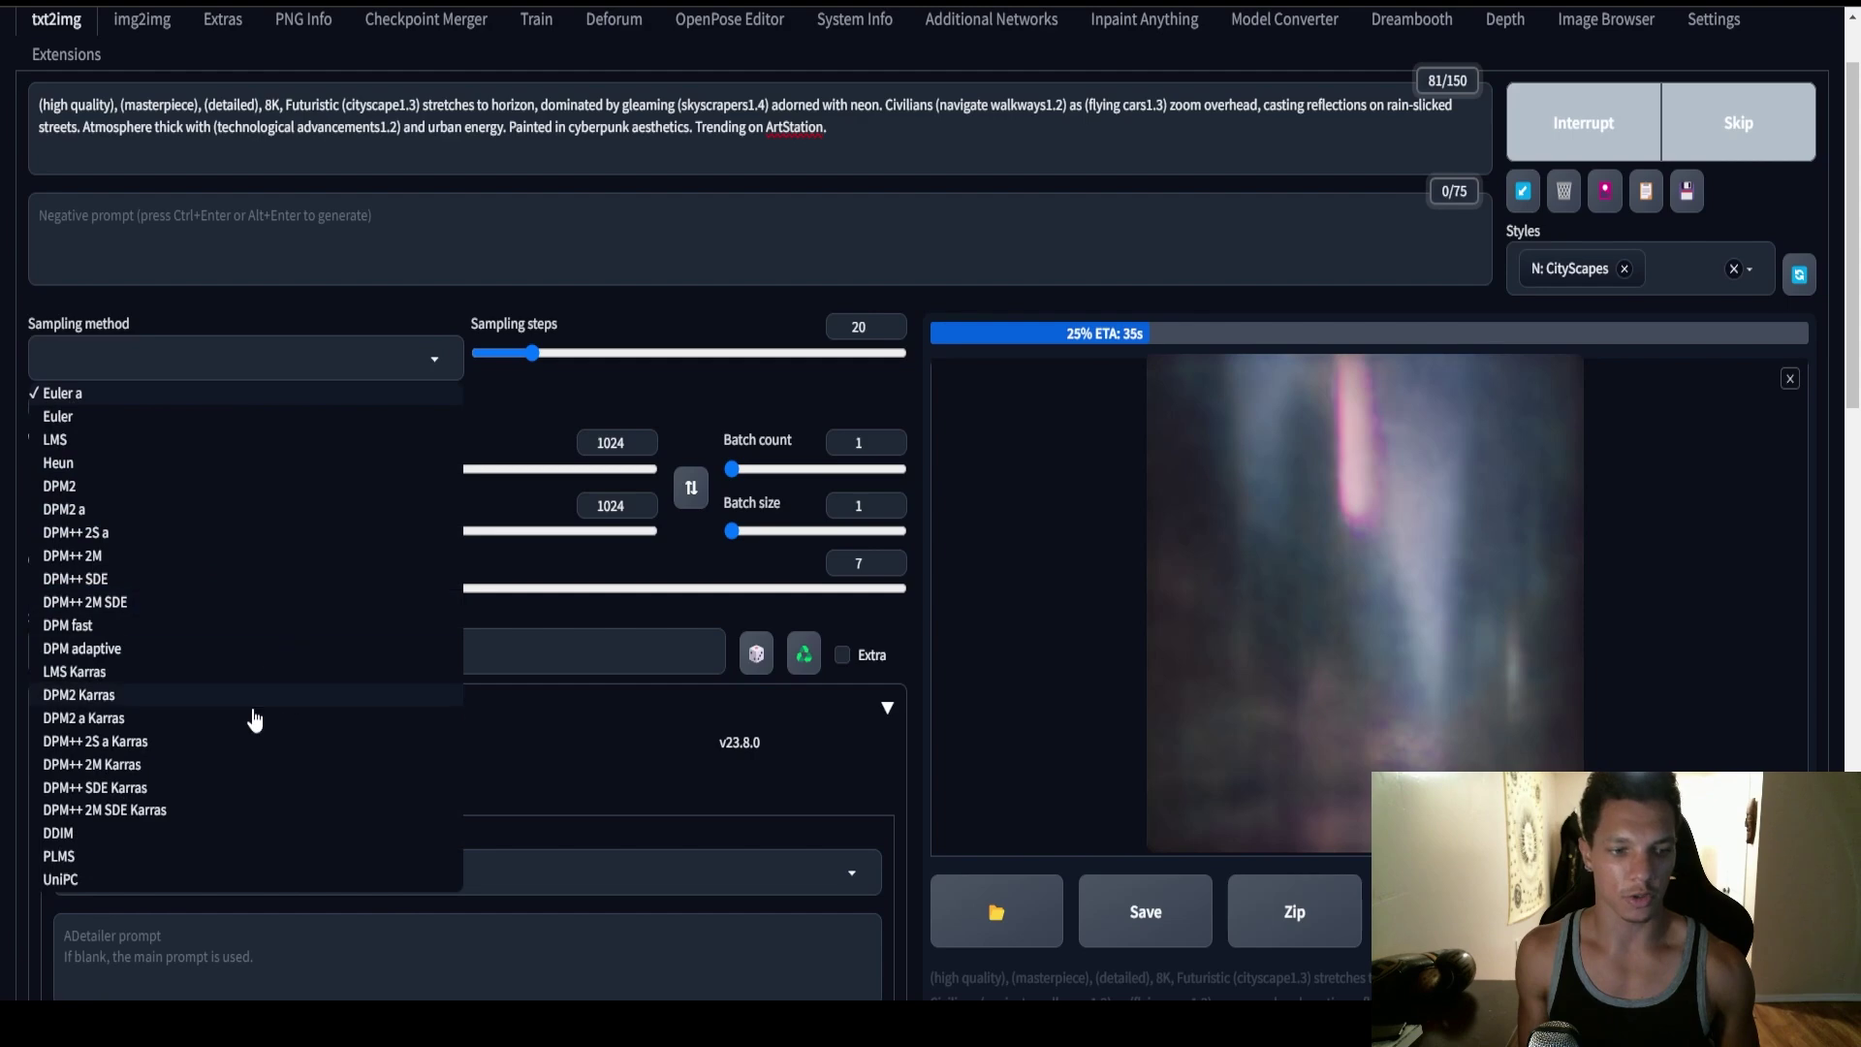
pyautogui.click(194, 787)
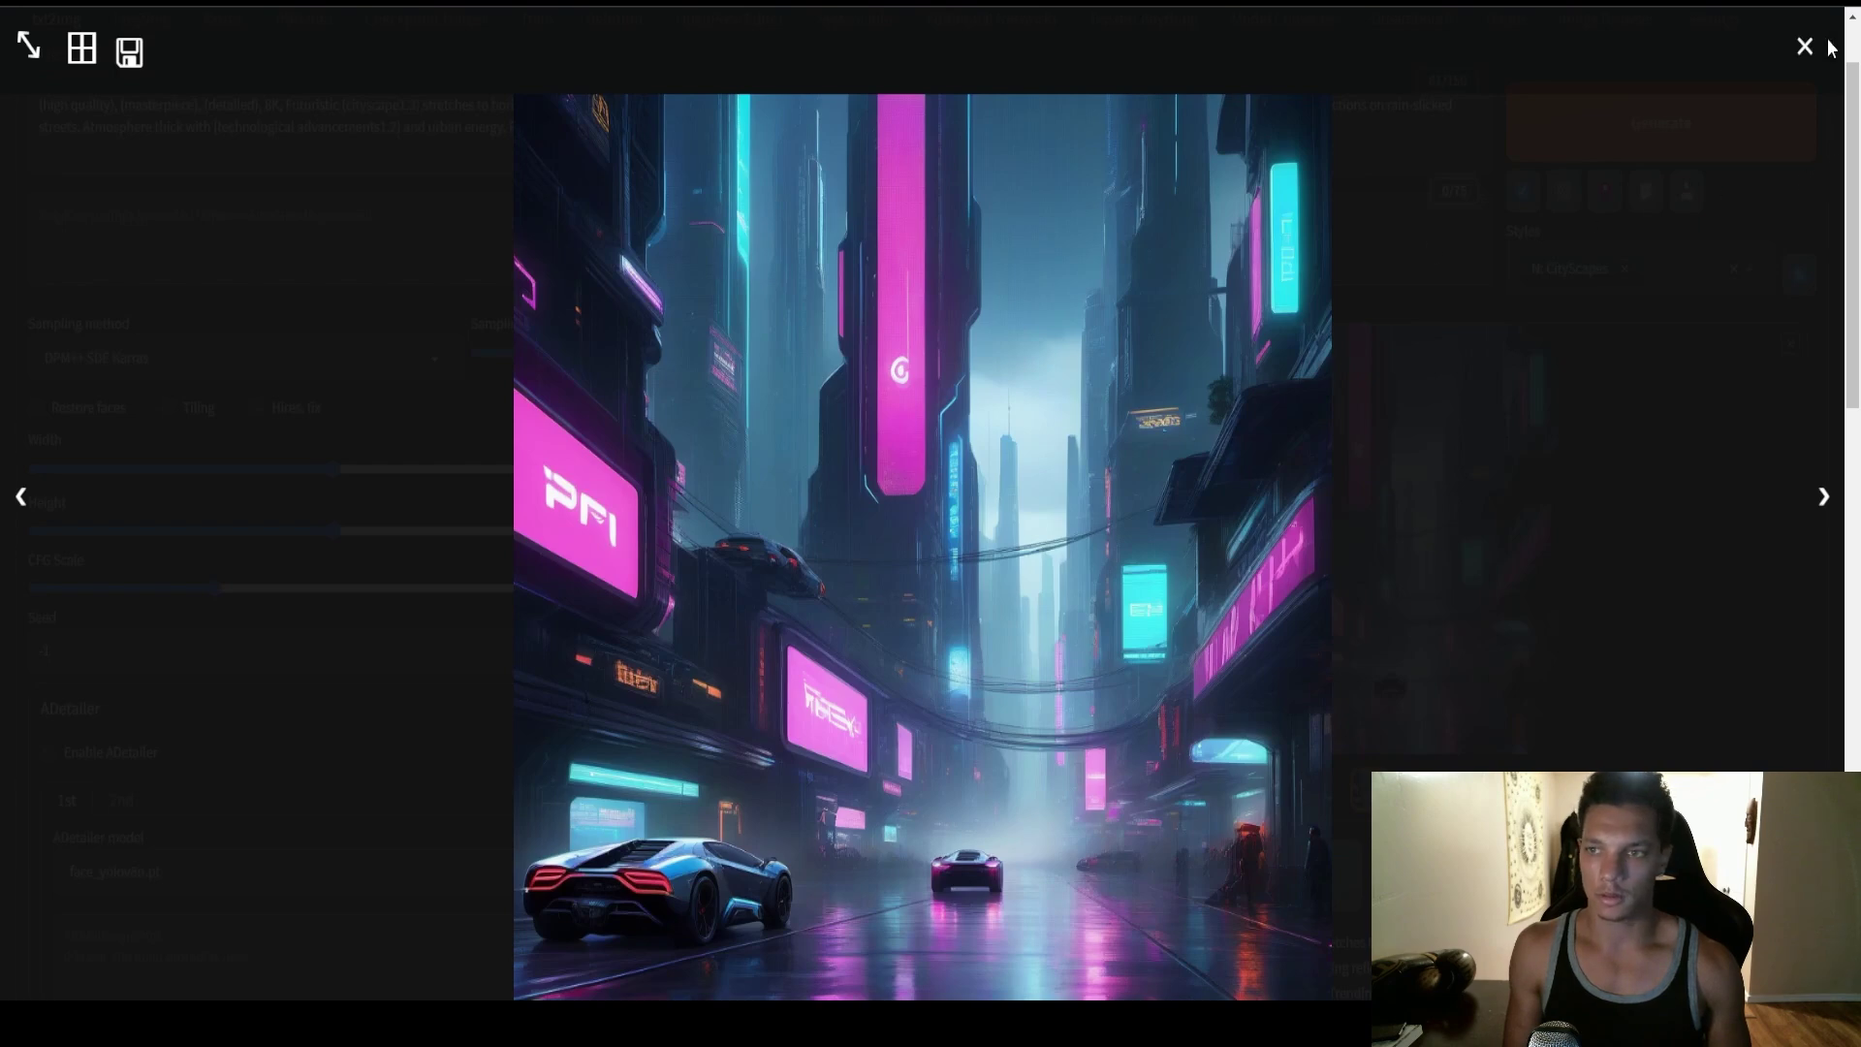
pyautogui.click(1683, 101)
# Step: Raise sampling steps from 20 to 30 and view the new neon city render full size
pyautogui.moveTo(531, 353); pyautogui.dragTo(560, 353)
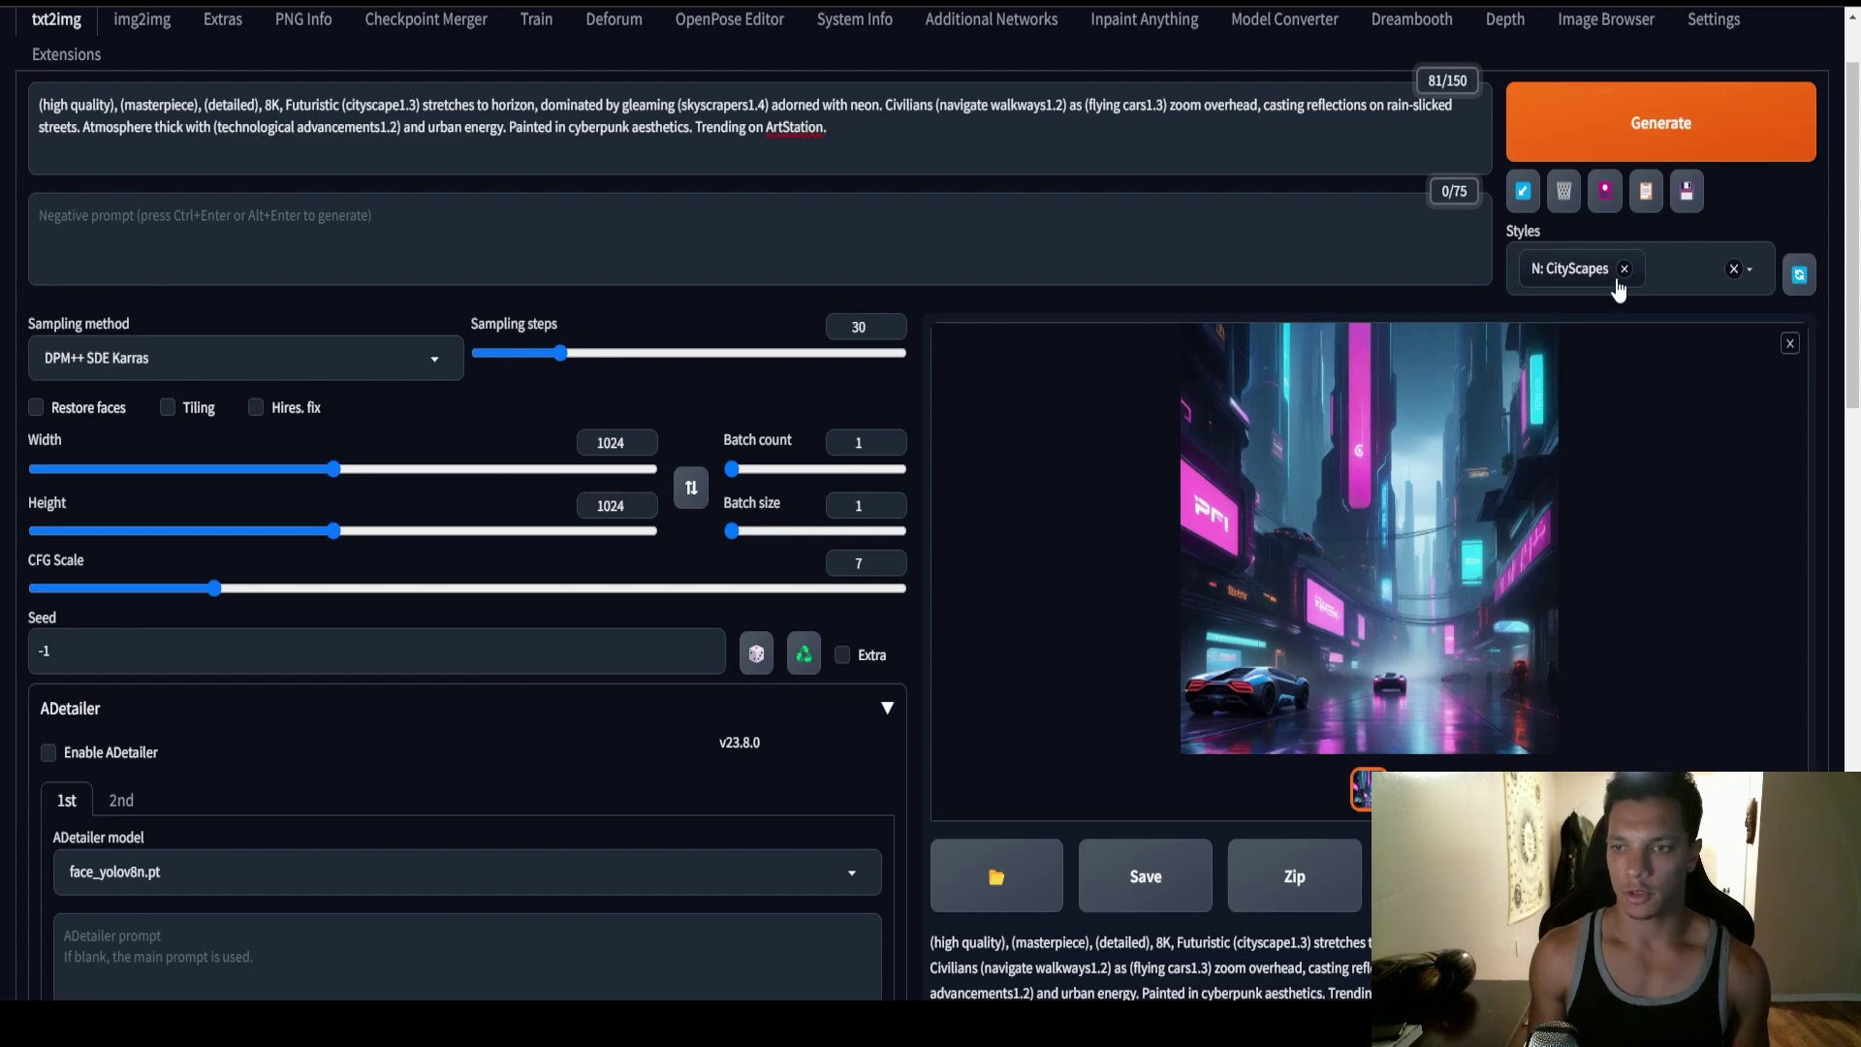
pyautogui.click(1357, 533)
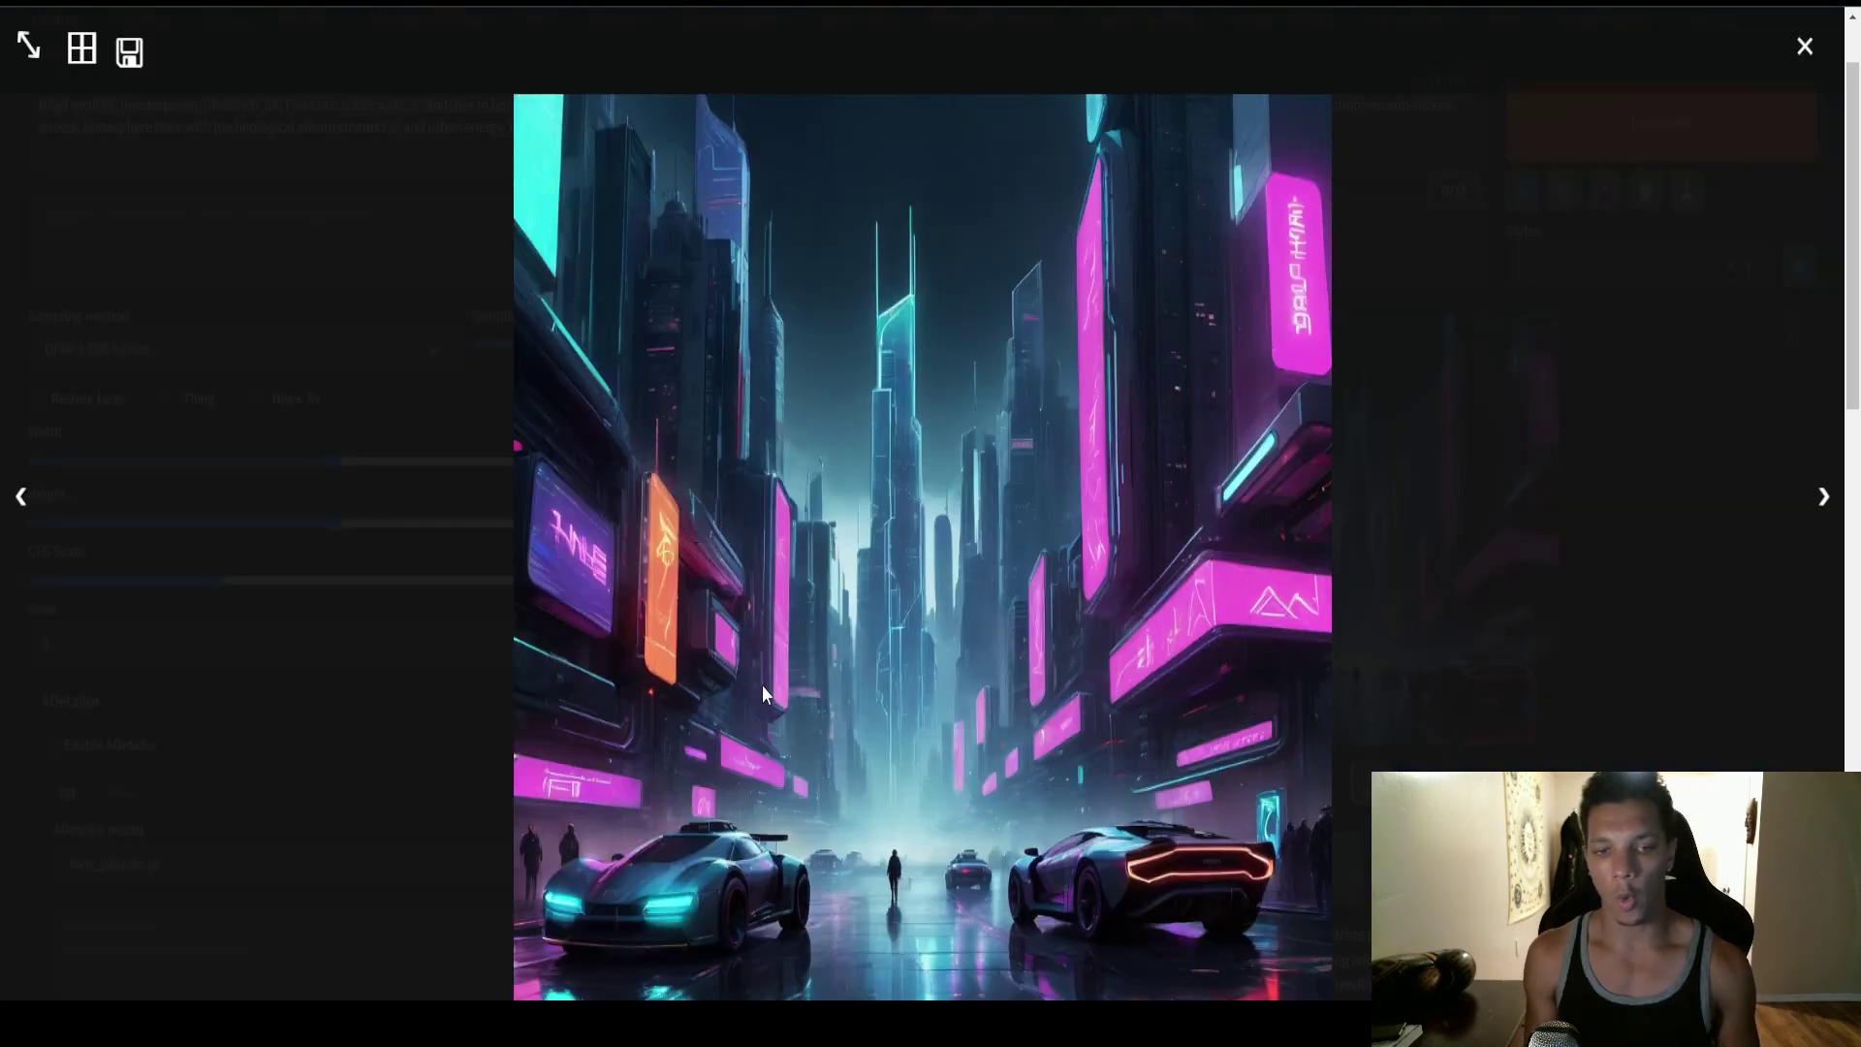
pyautogui.click(1804, 46)
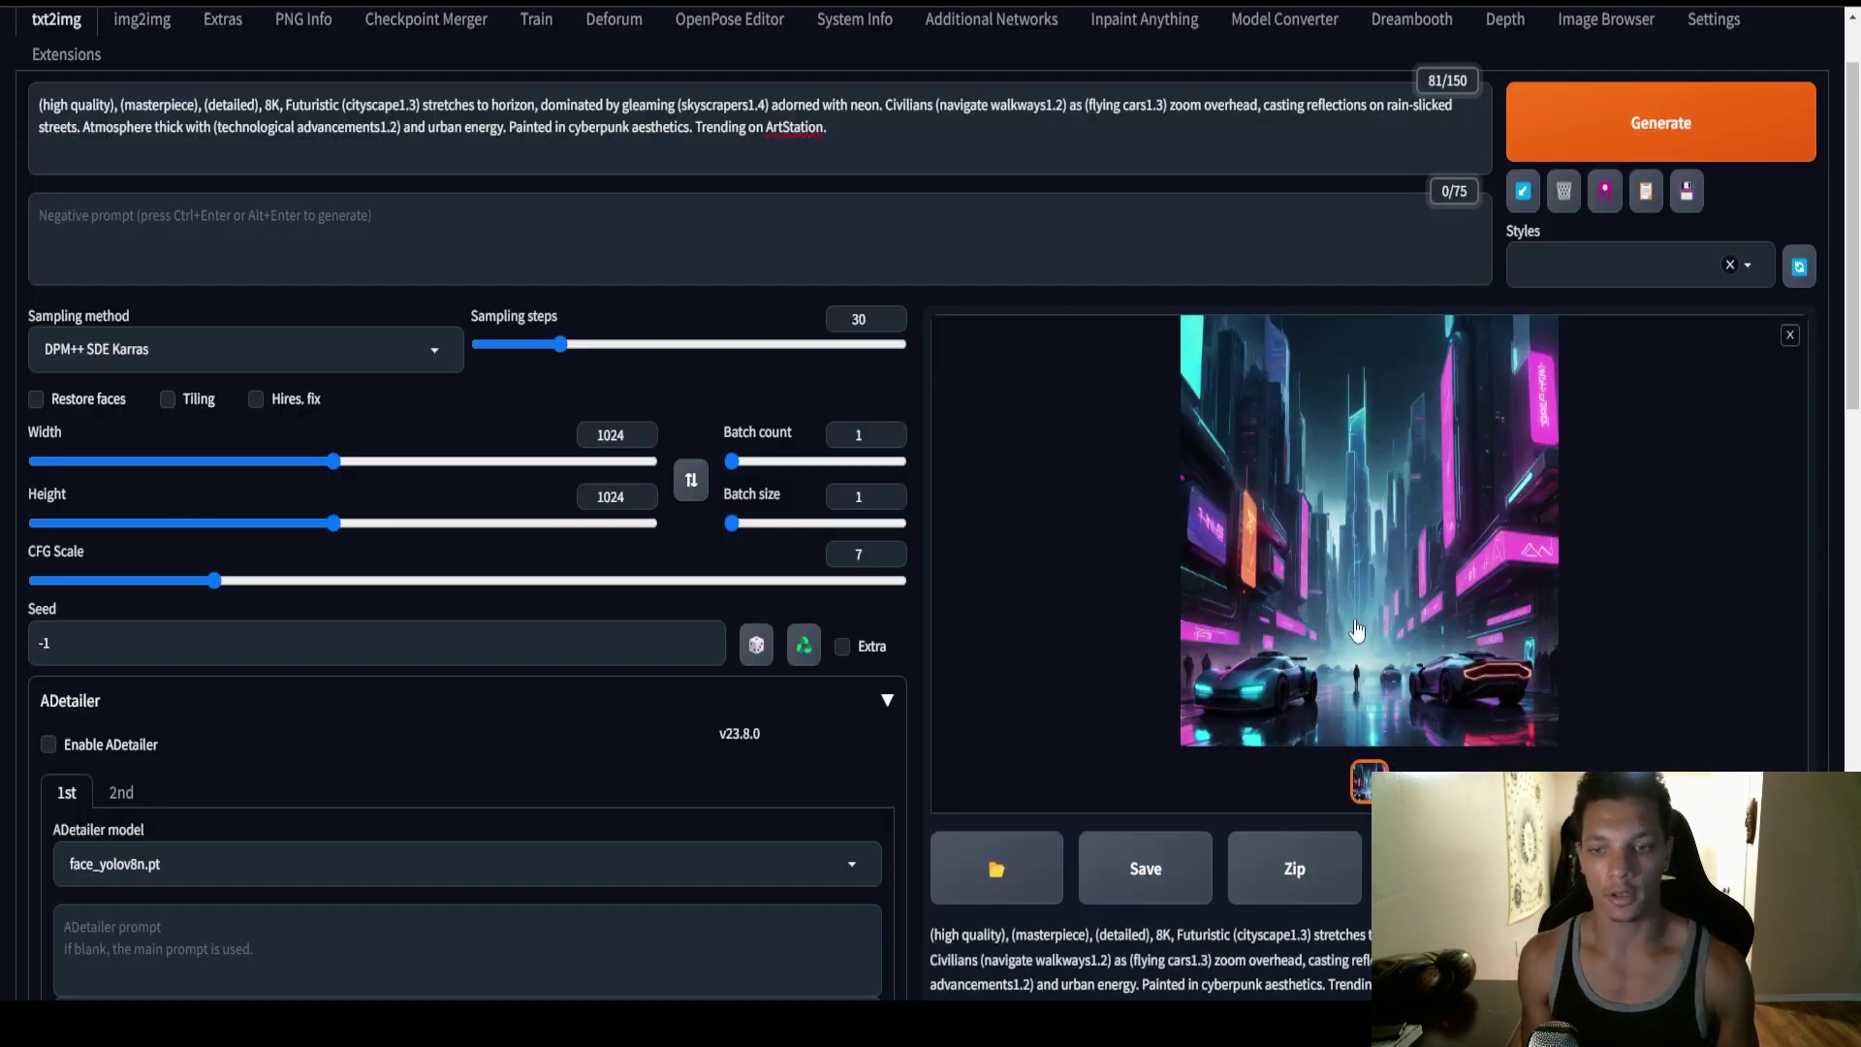
pyautogui.hotkey('ctrl', 'a')
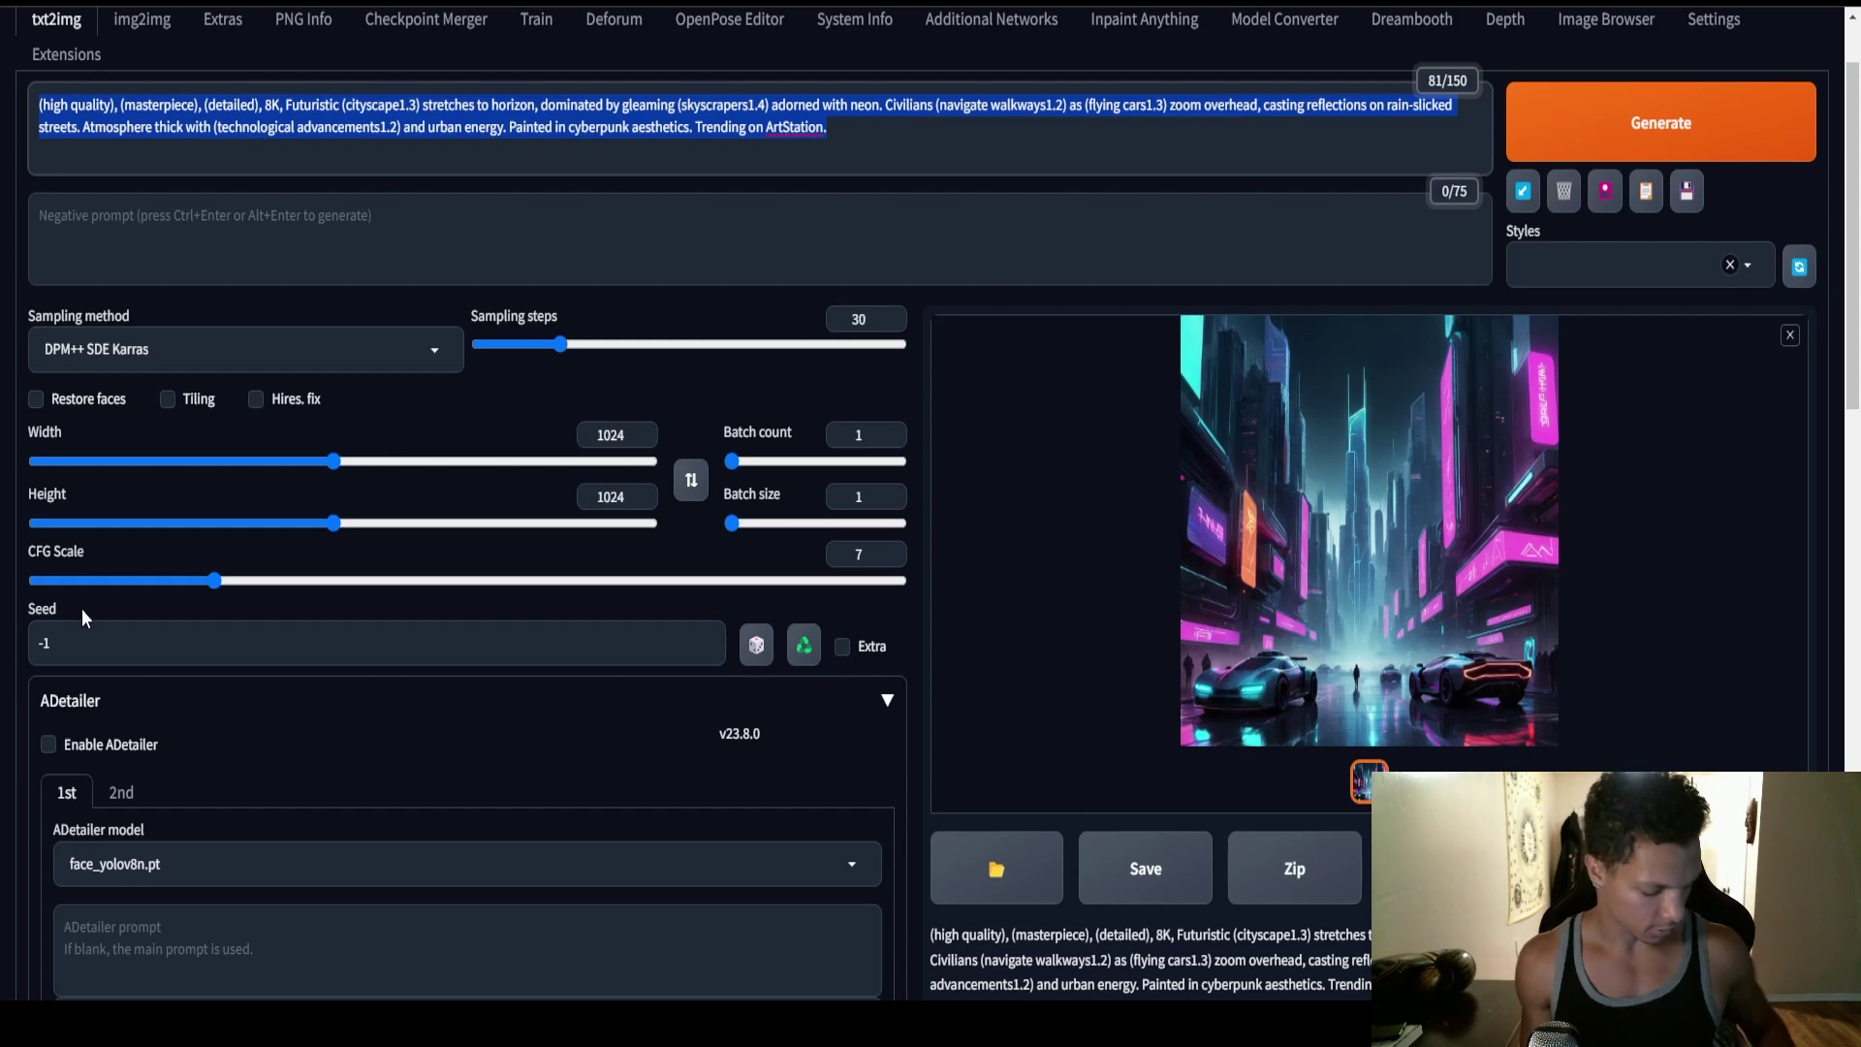
# Step: Delete 'as' before '(flying cars1.3)' so it becomes a separate comma-separated term
pyautogui.click(1085, 109)
pyautogui.press('BackSpace')
pyautogui.press('BackSpace')
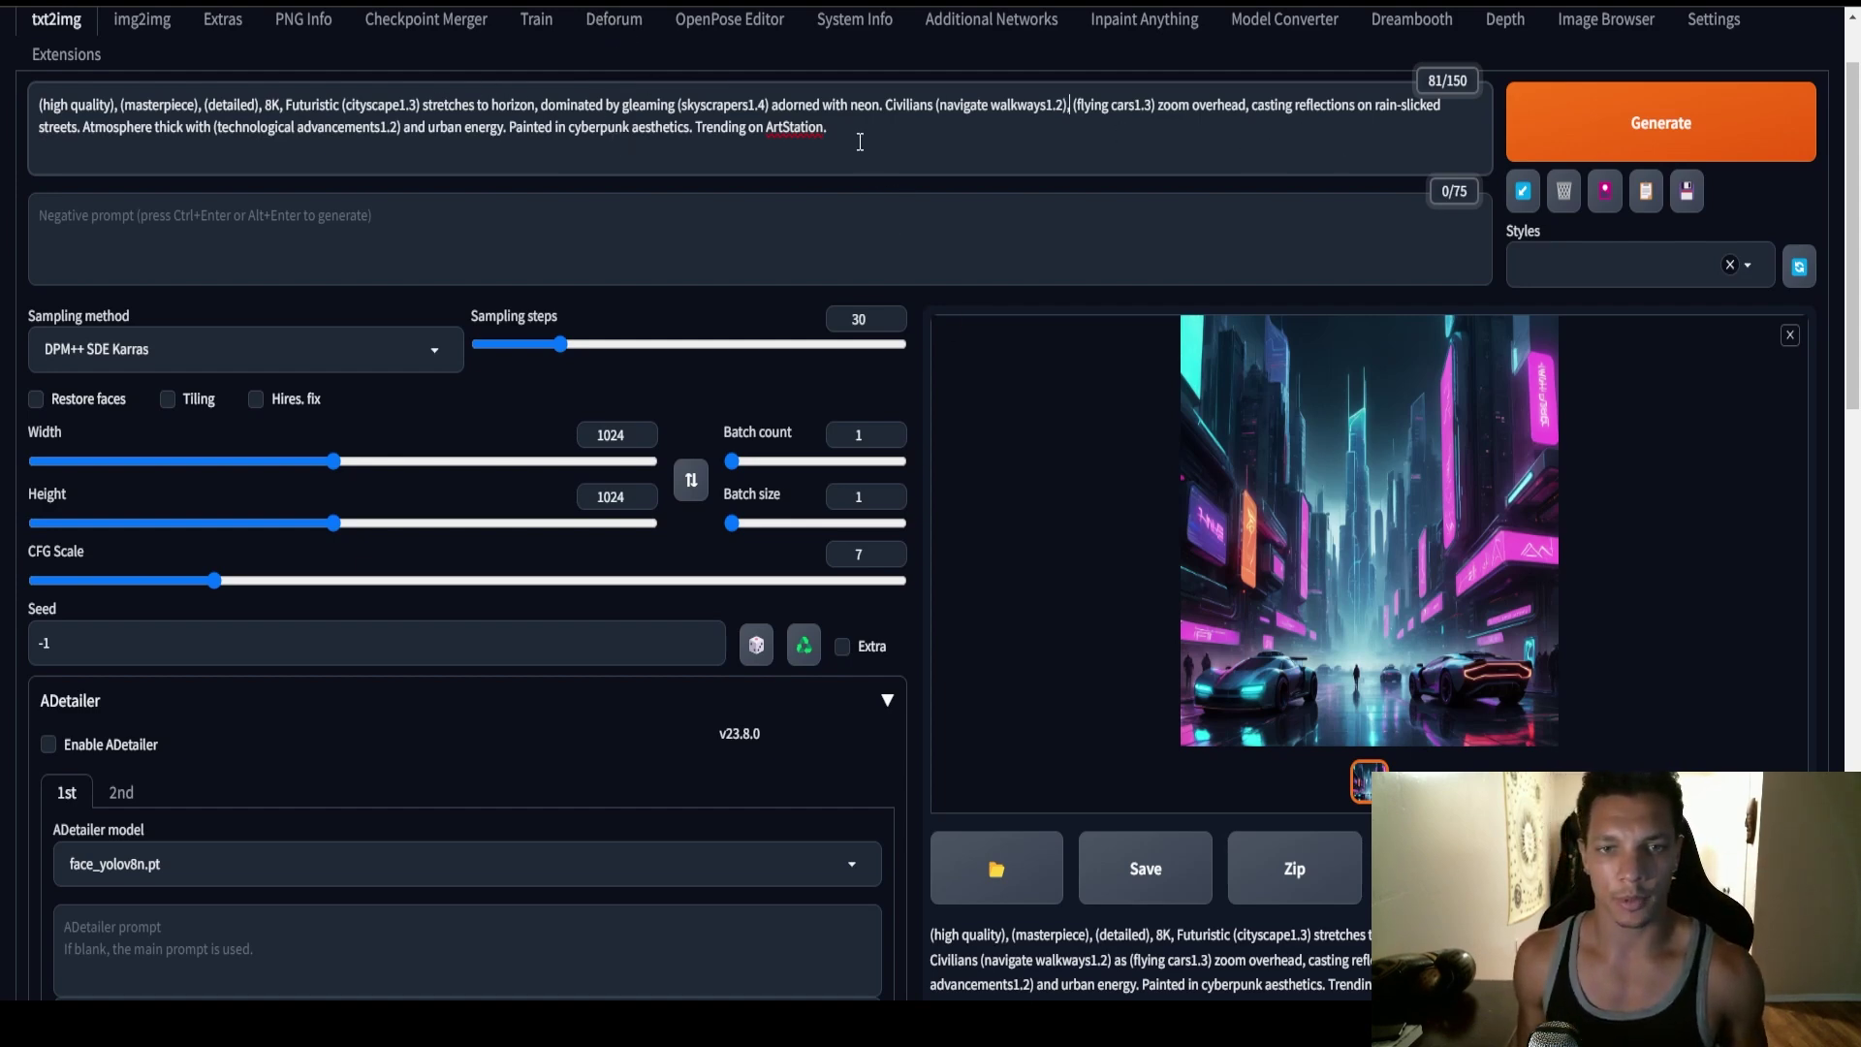
pyautogui.hotkey('ctrl', 'a')
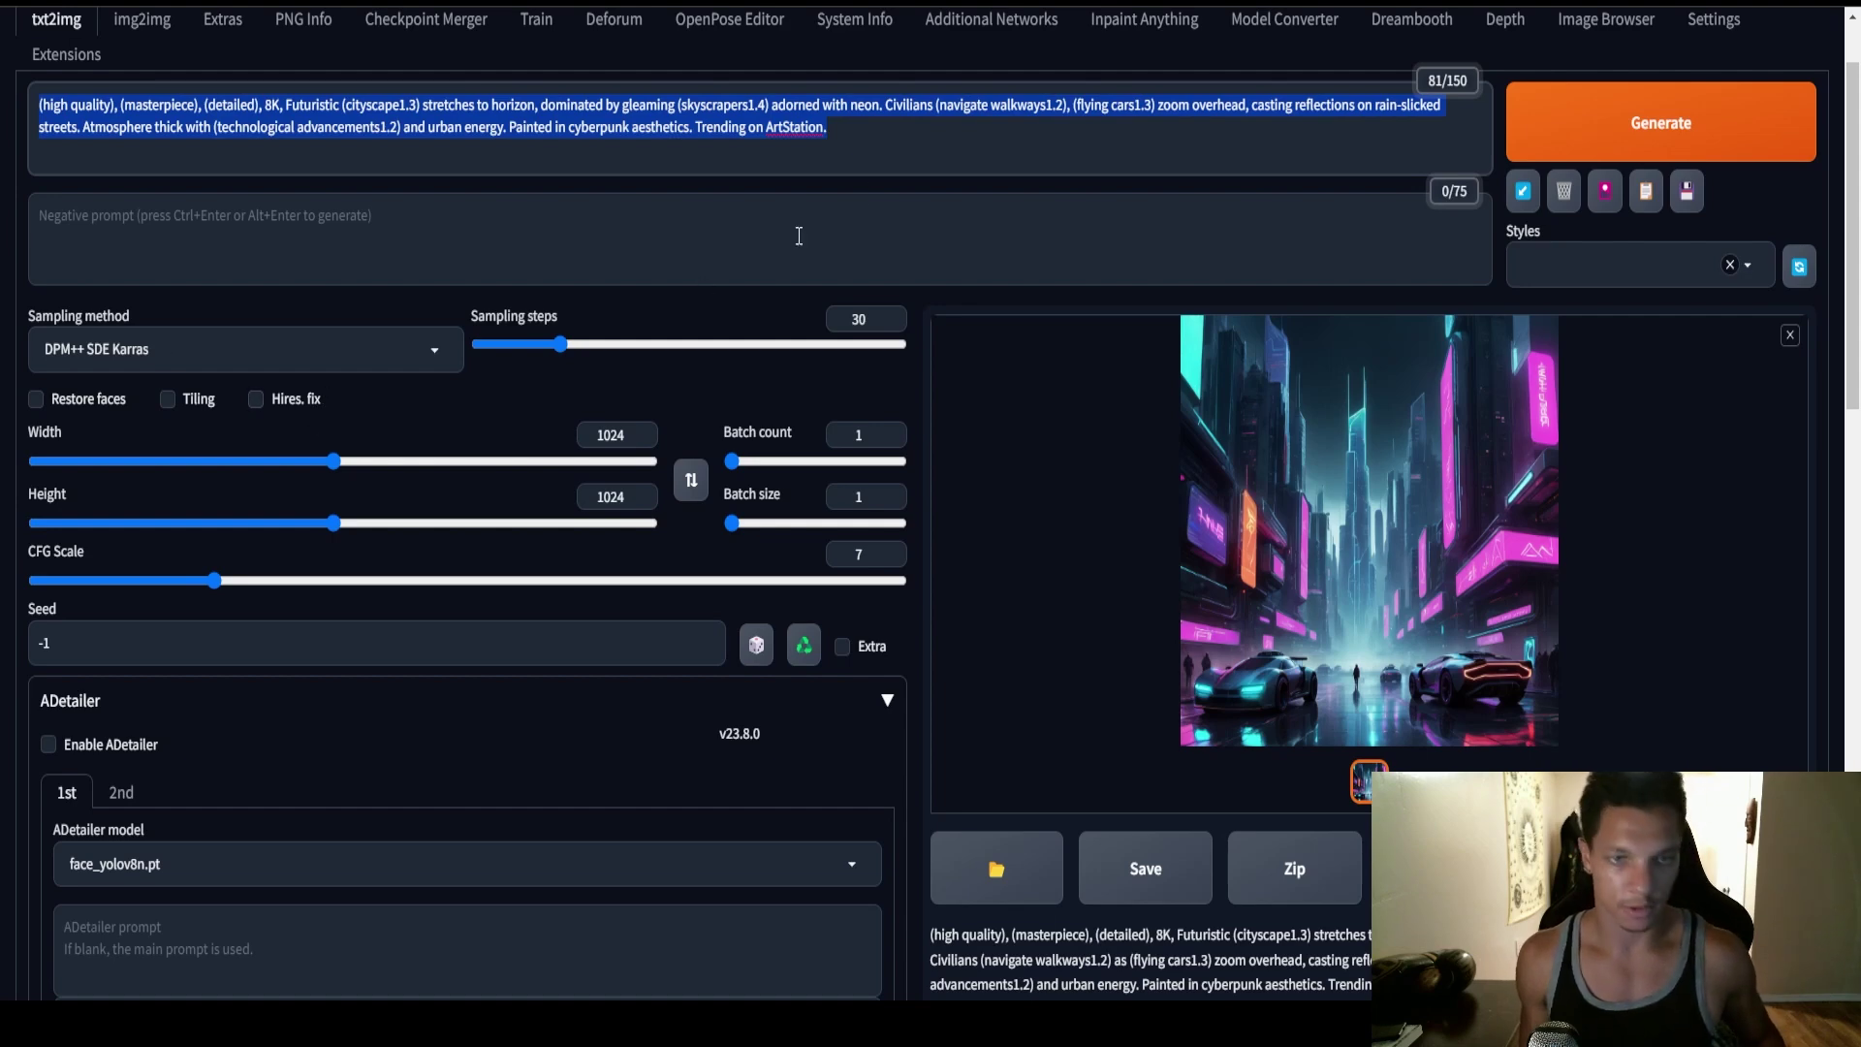
pyautogui.scroll(2, 1250, 89)
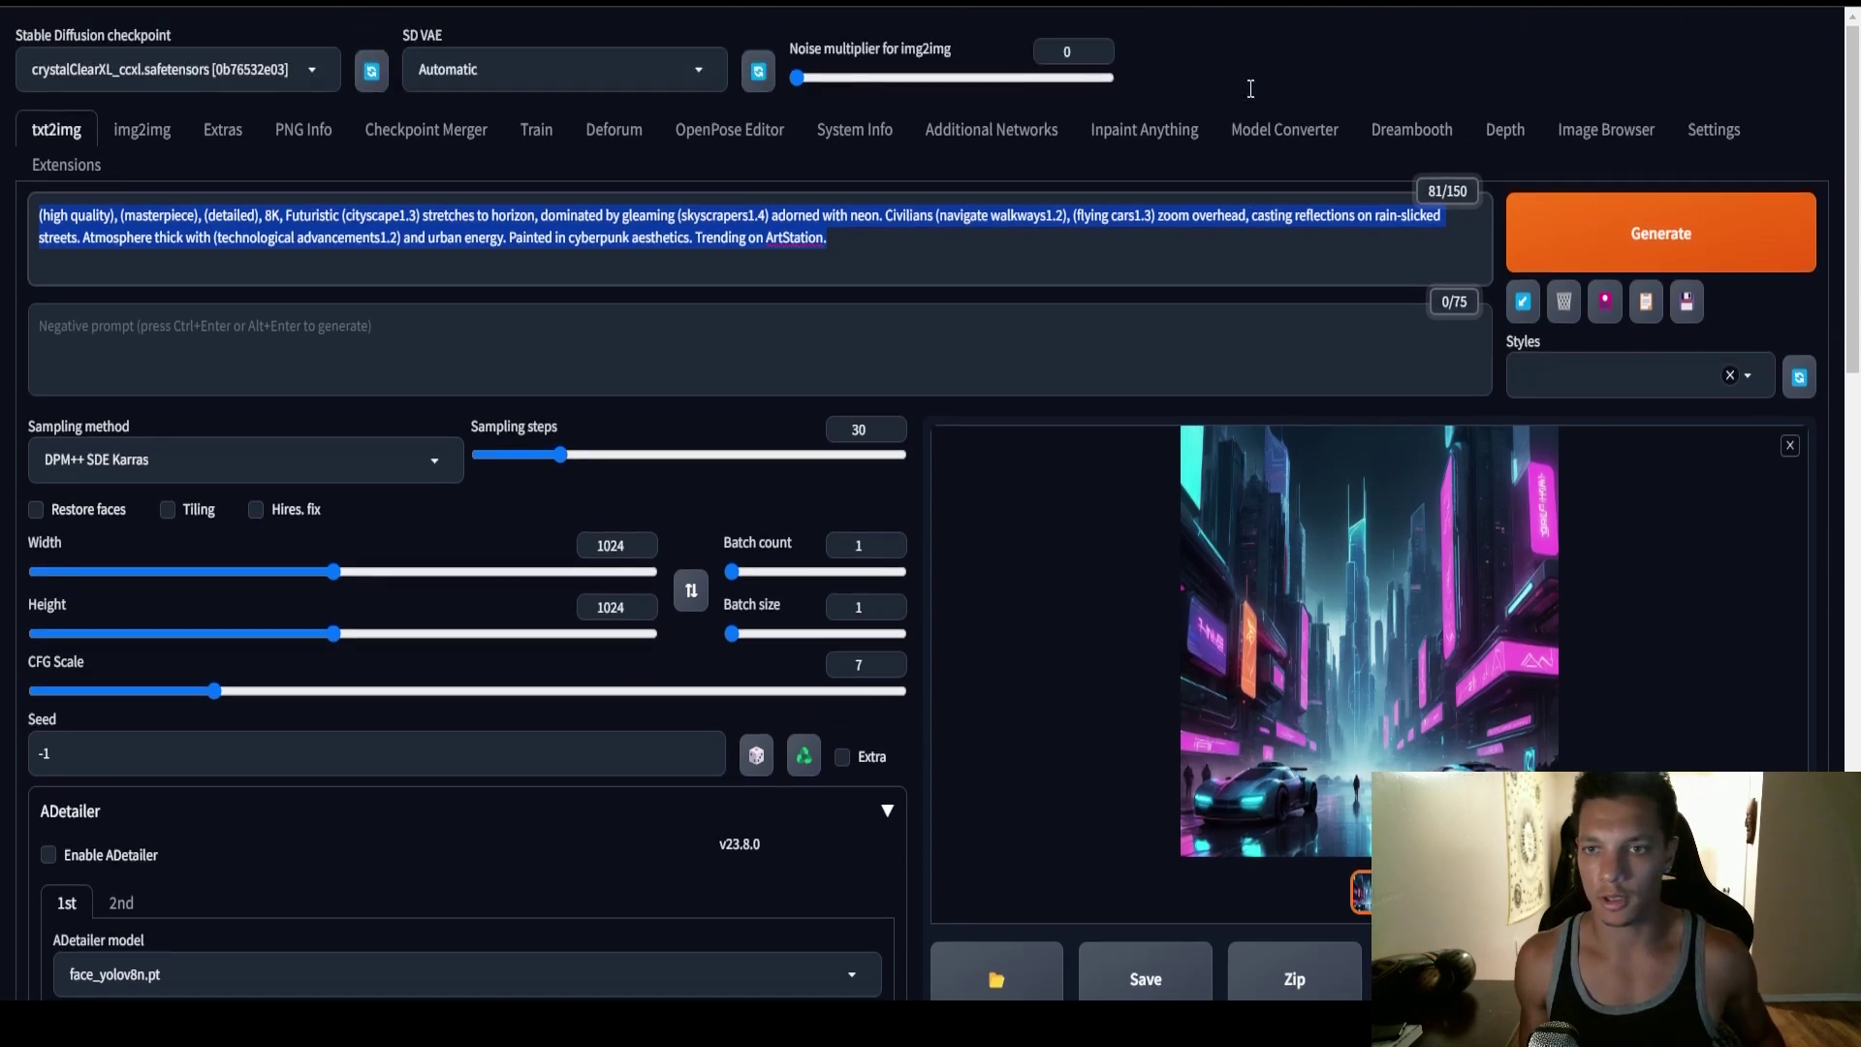
pyautogui.click(625, 145)
# Step: Start the Deforum render from the Run settings at 1024×1024 with DPM++ SDE Karras
pyautogui.click(65, 338)
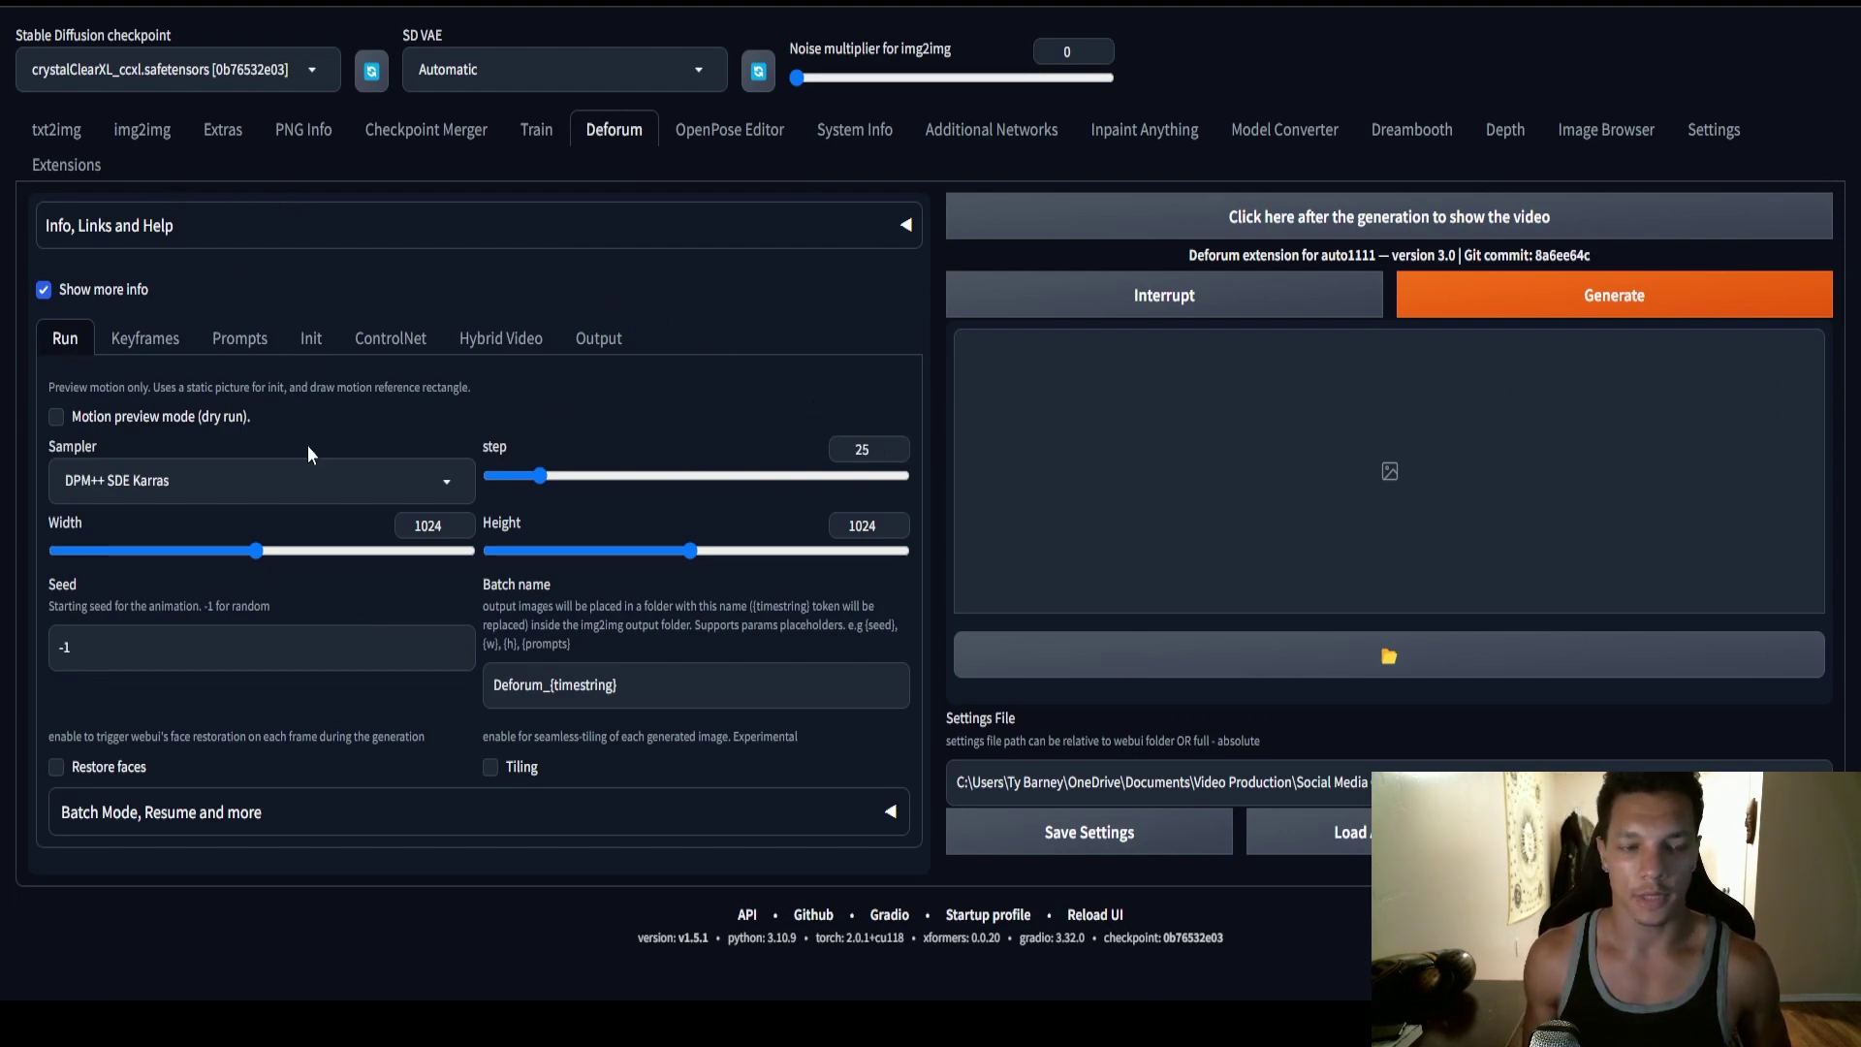
pyautogui.click(1423, 298)
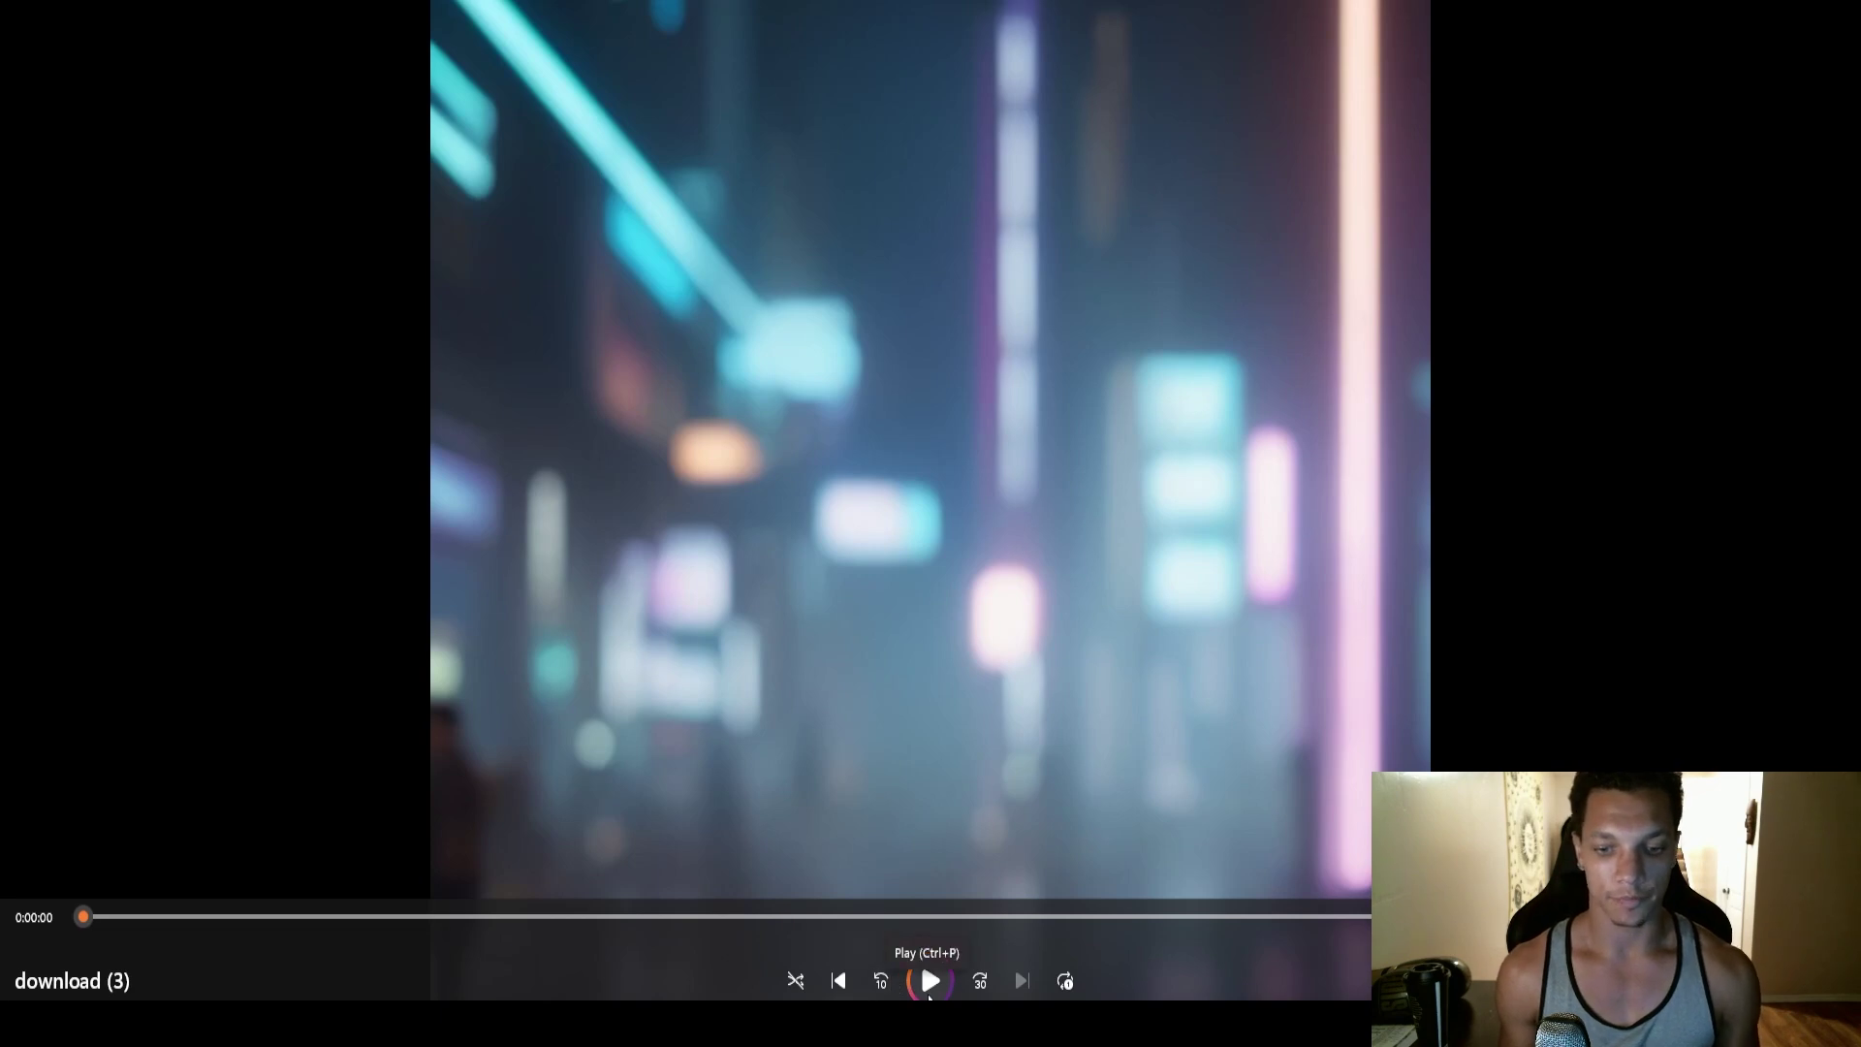
# Step: Play the rendered 'download (3)' neon city clip in Media Player, then pause it
pyautogui.click(929, 997)
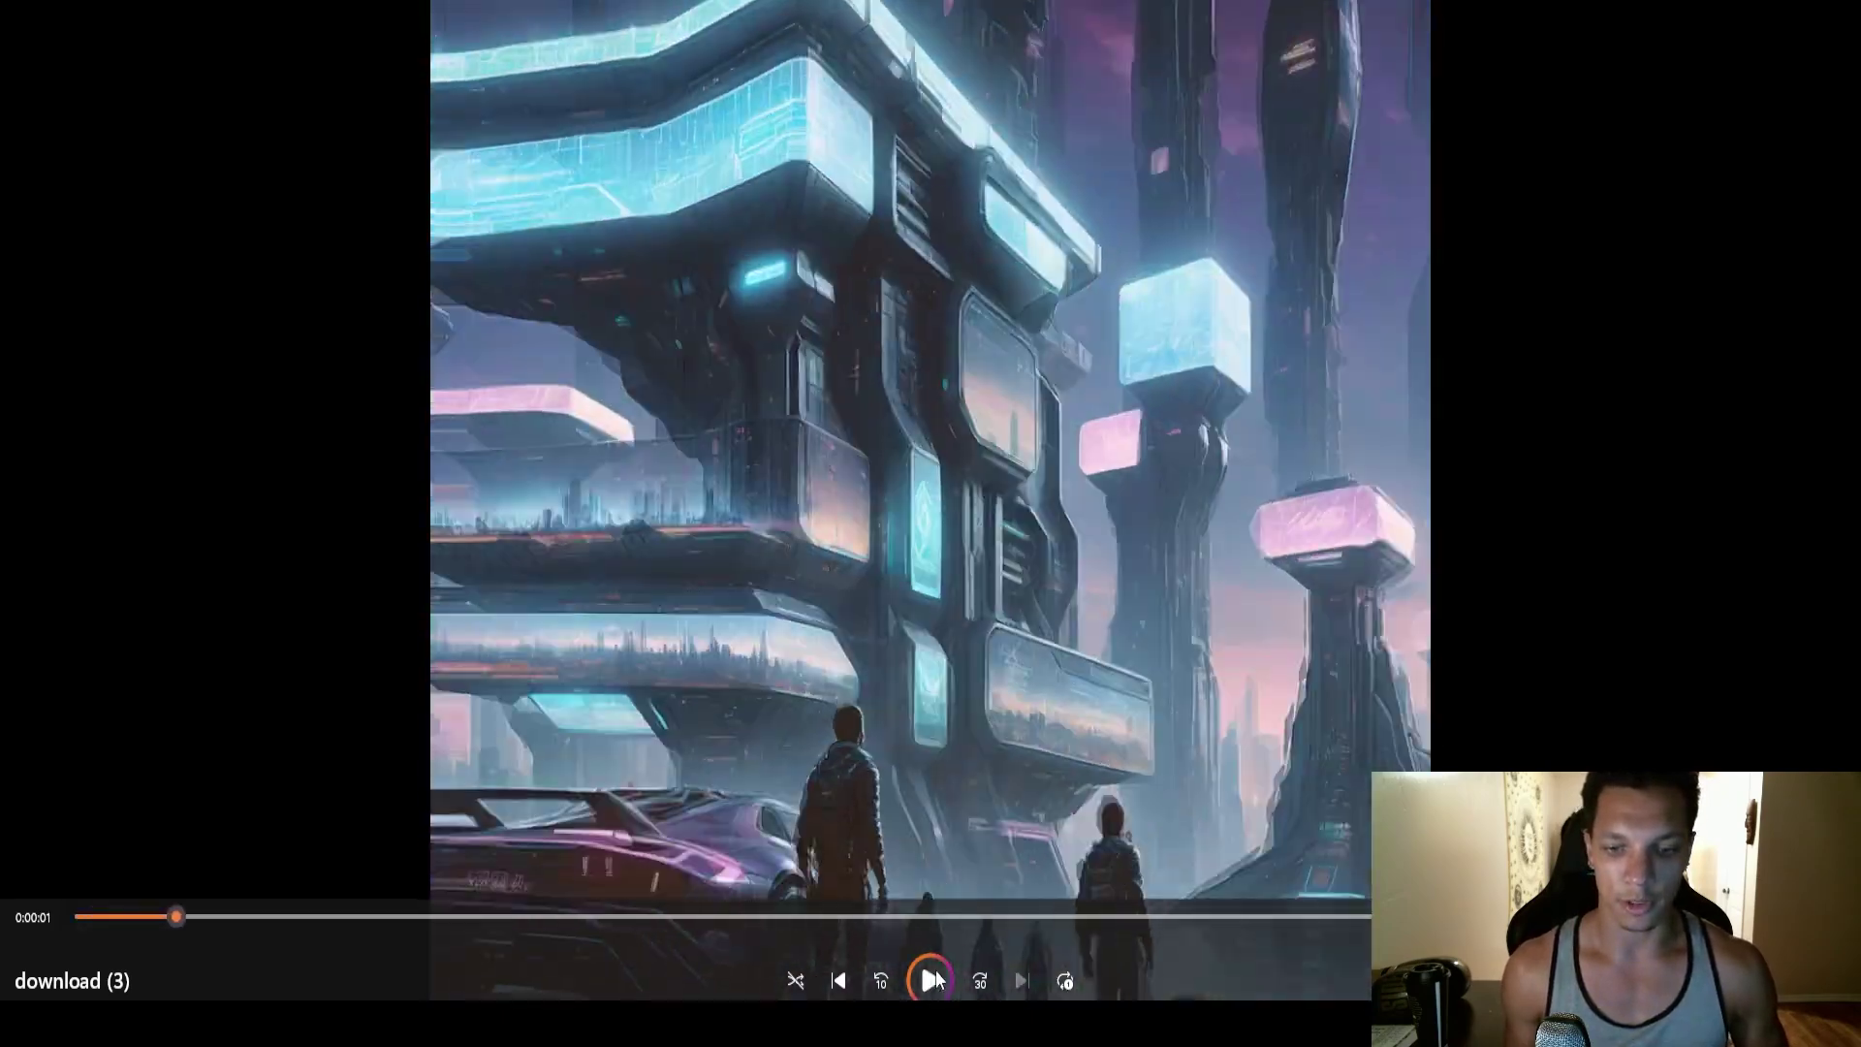
pyautogui.click(933, 978)
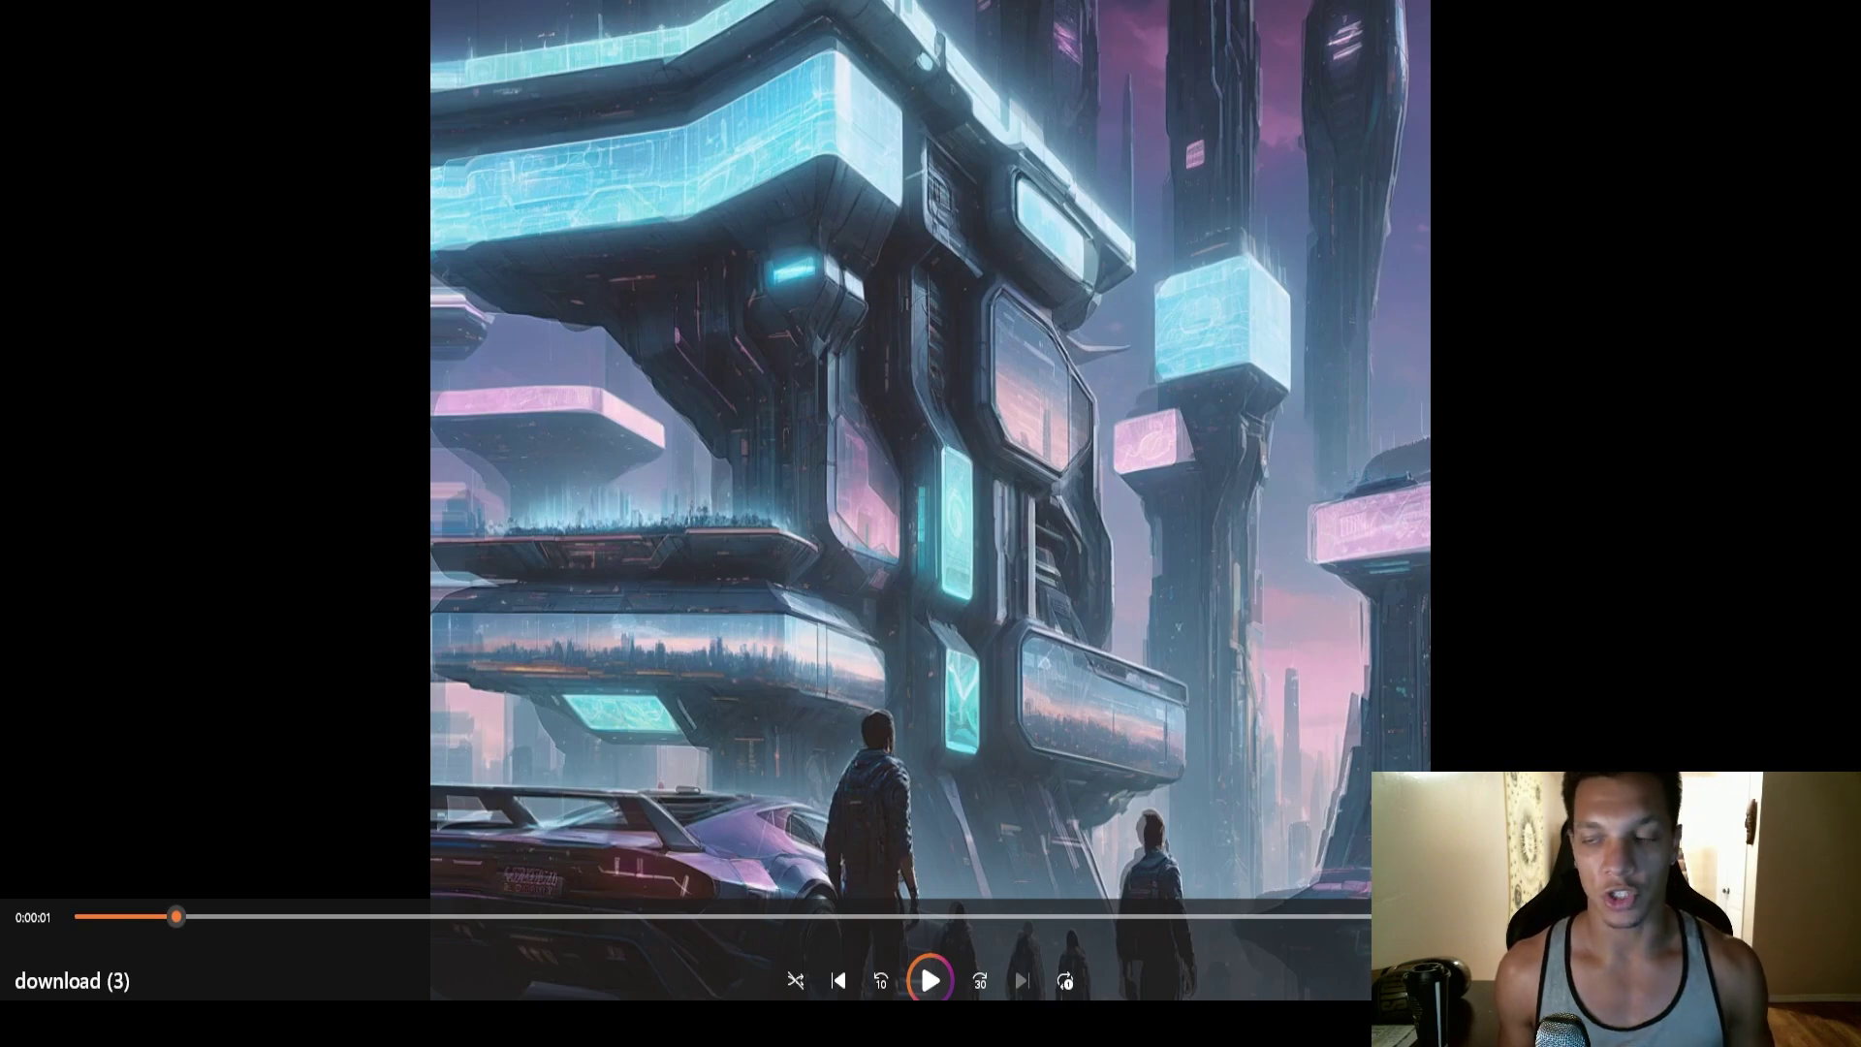
# Step: Close Media Player and preview the composition with 'THE ZONES' titles over the city clip
pyautogui.hotkey('alt', 'F4')
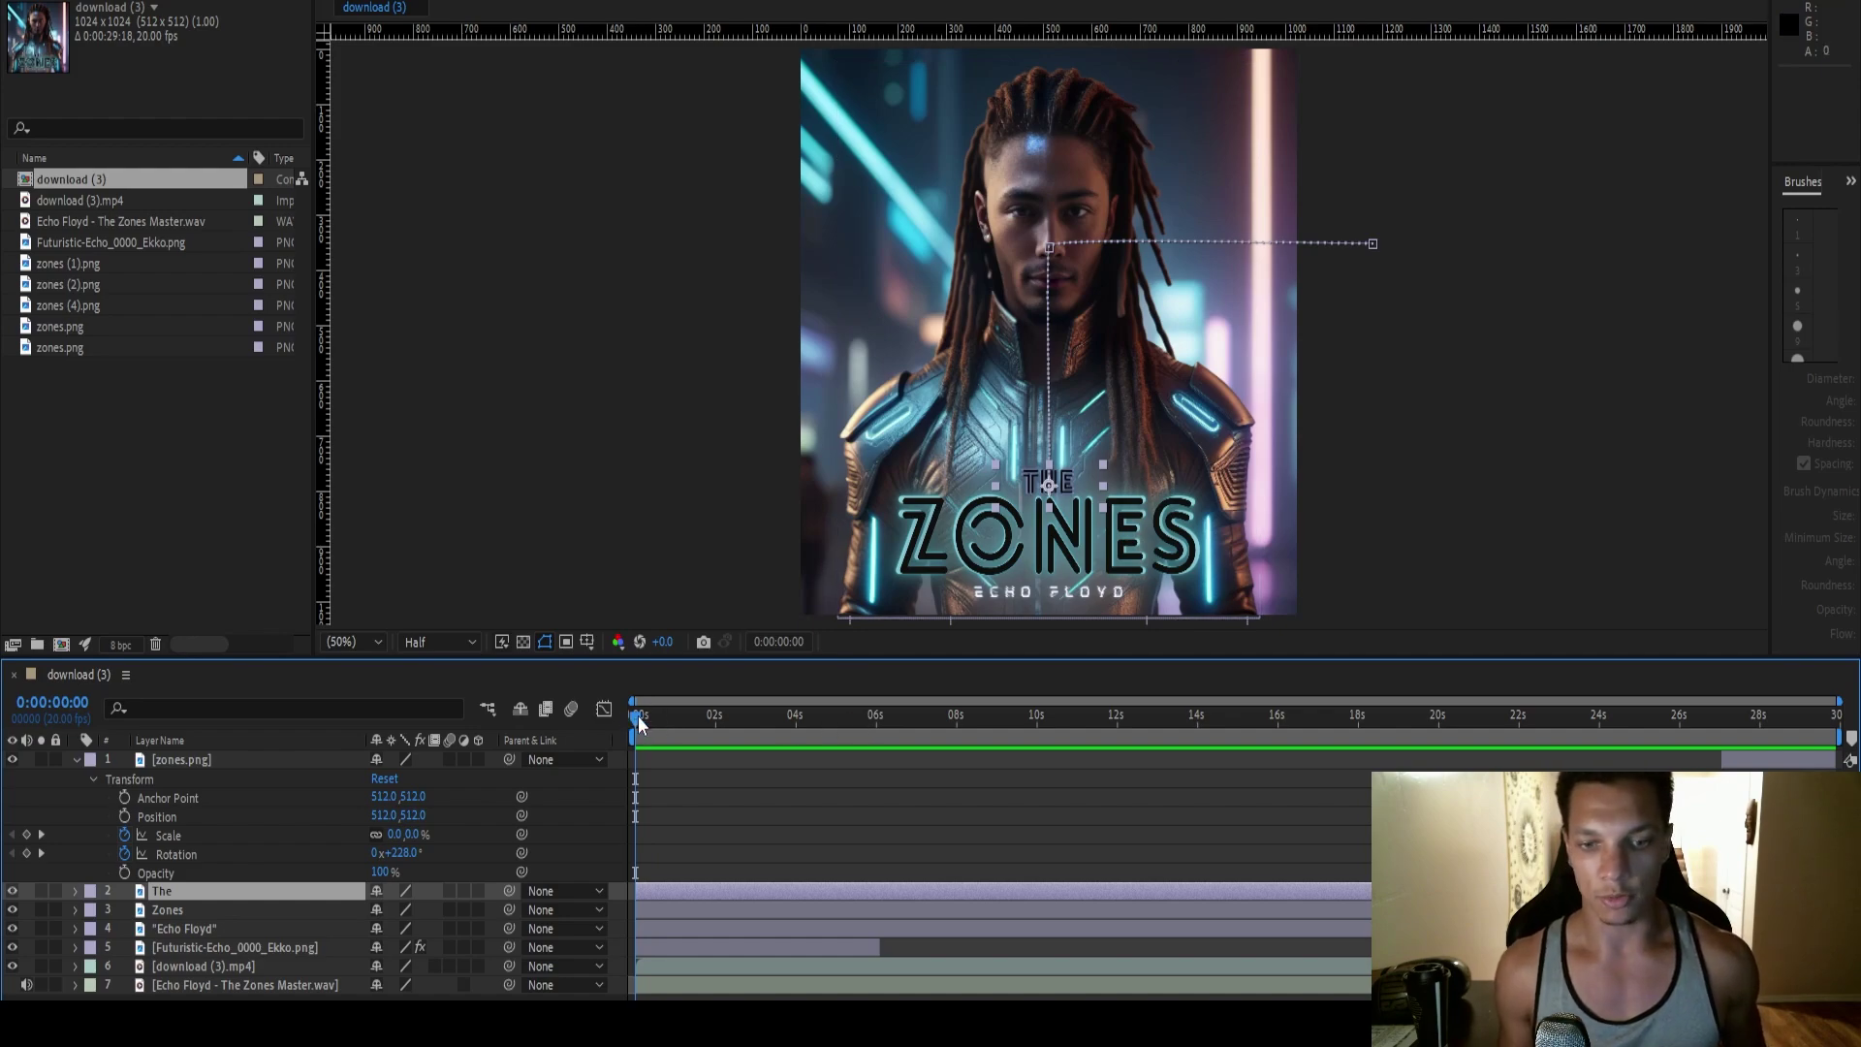
pyautogui.press('space')
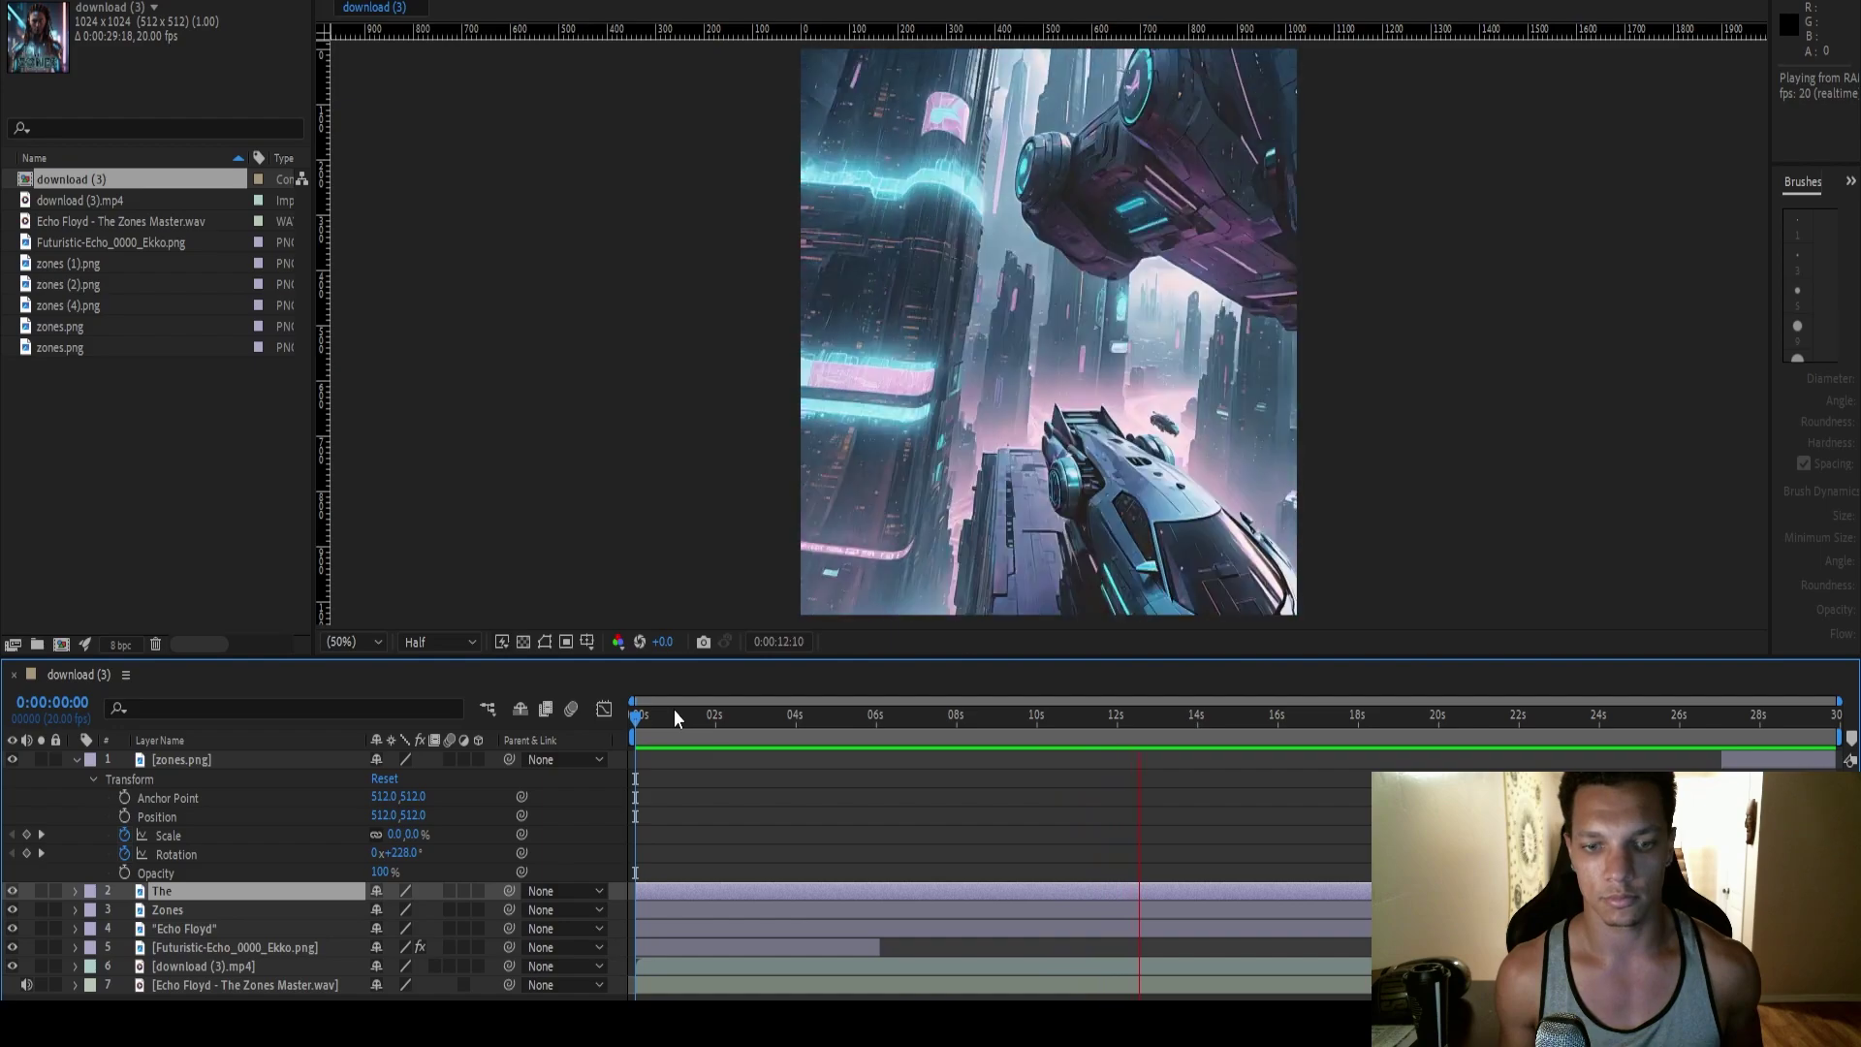
# Step: Check the comp: the cover scaling and rotating in near 2 seconds, then the city scene near 8 seconds
pyautogui.press('space')
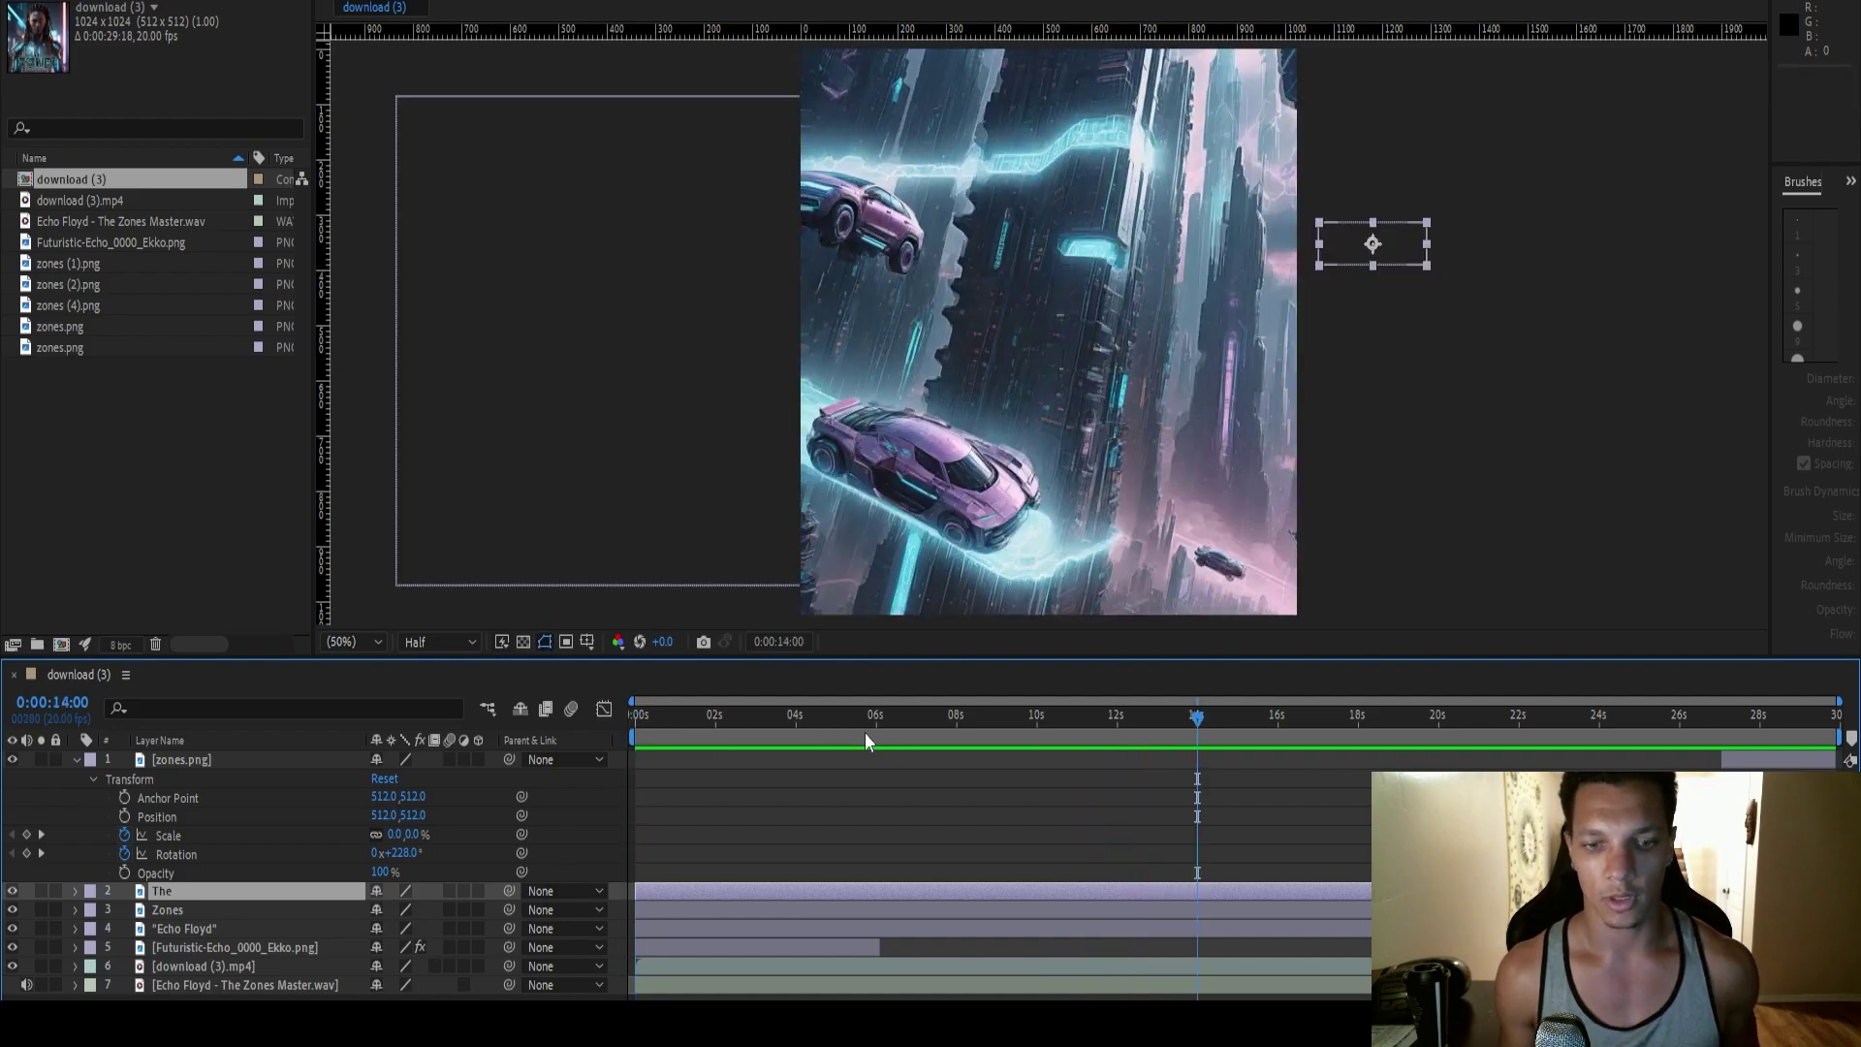
pyautogui.moveTo(1202, 717); pyautogui.dragTo(1734, 812)
pyautogui.press('space')
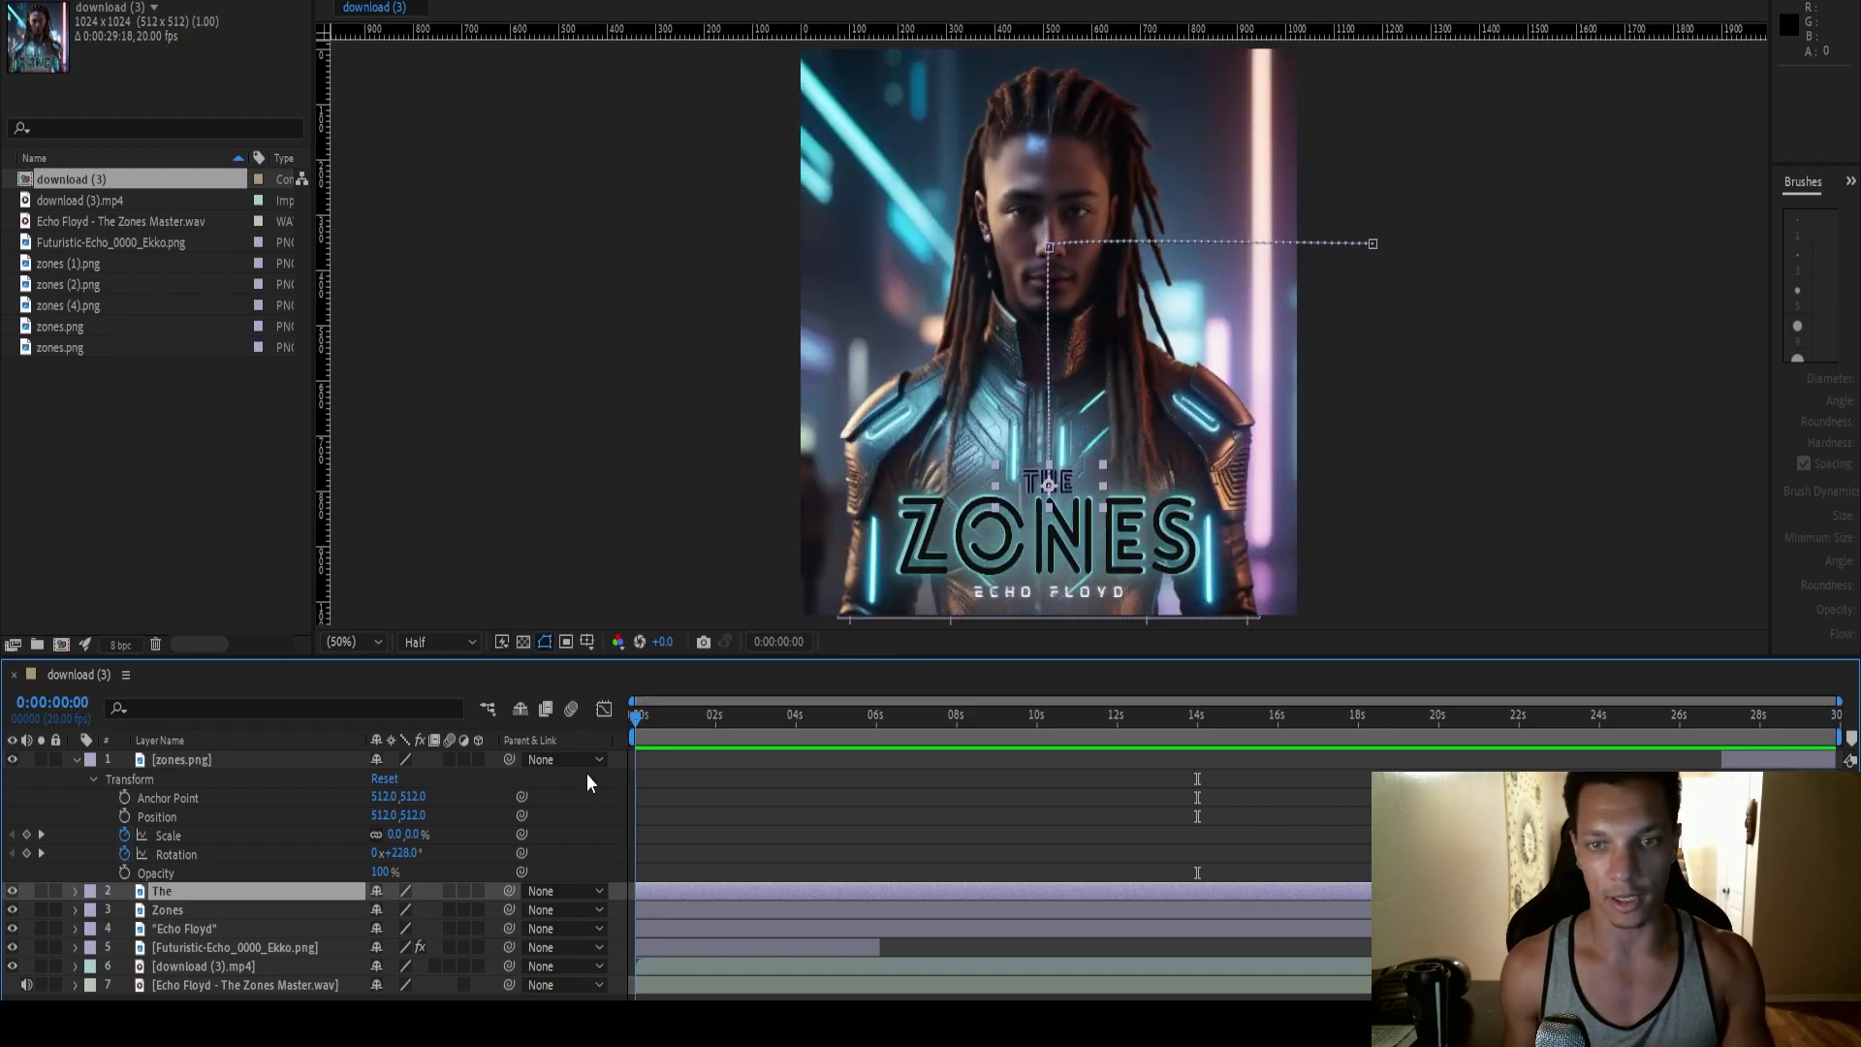
pyautogui.moveTo(636, 787); pyautogui.dragTo(572, 782)
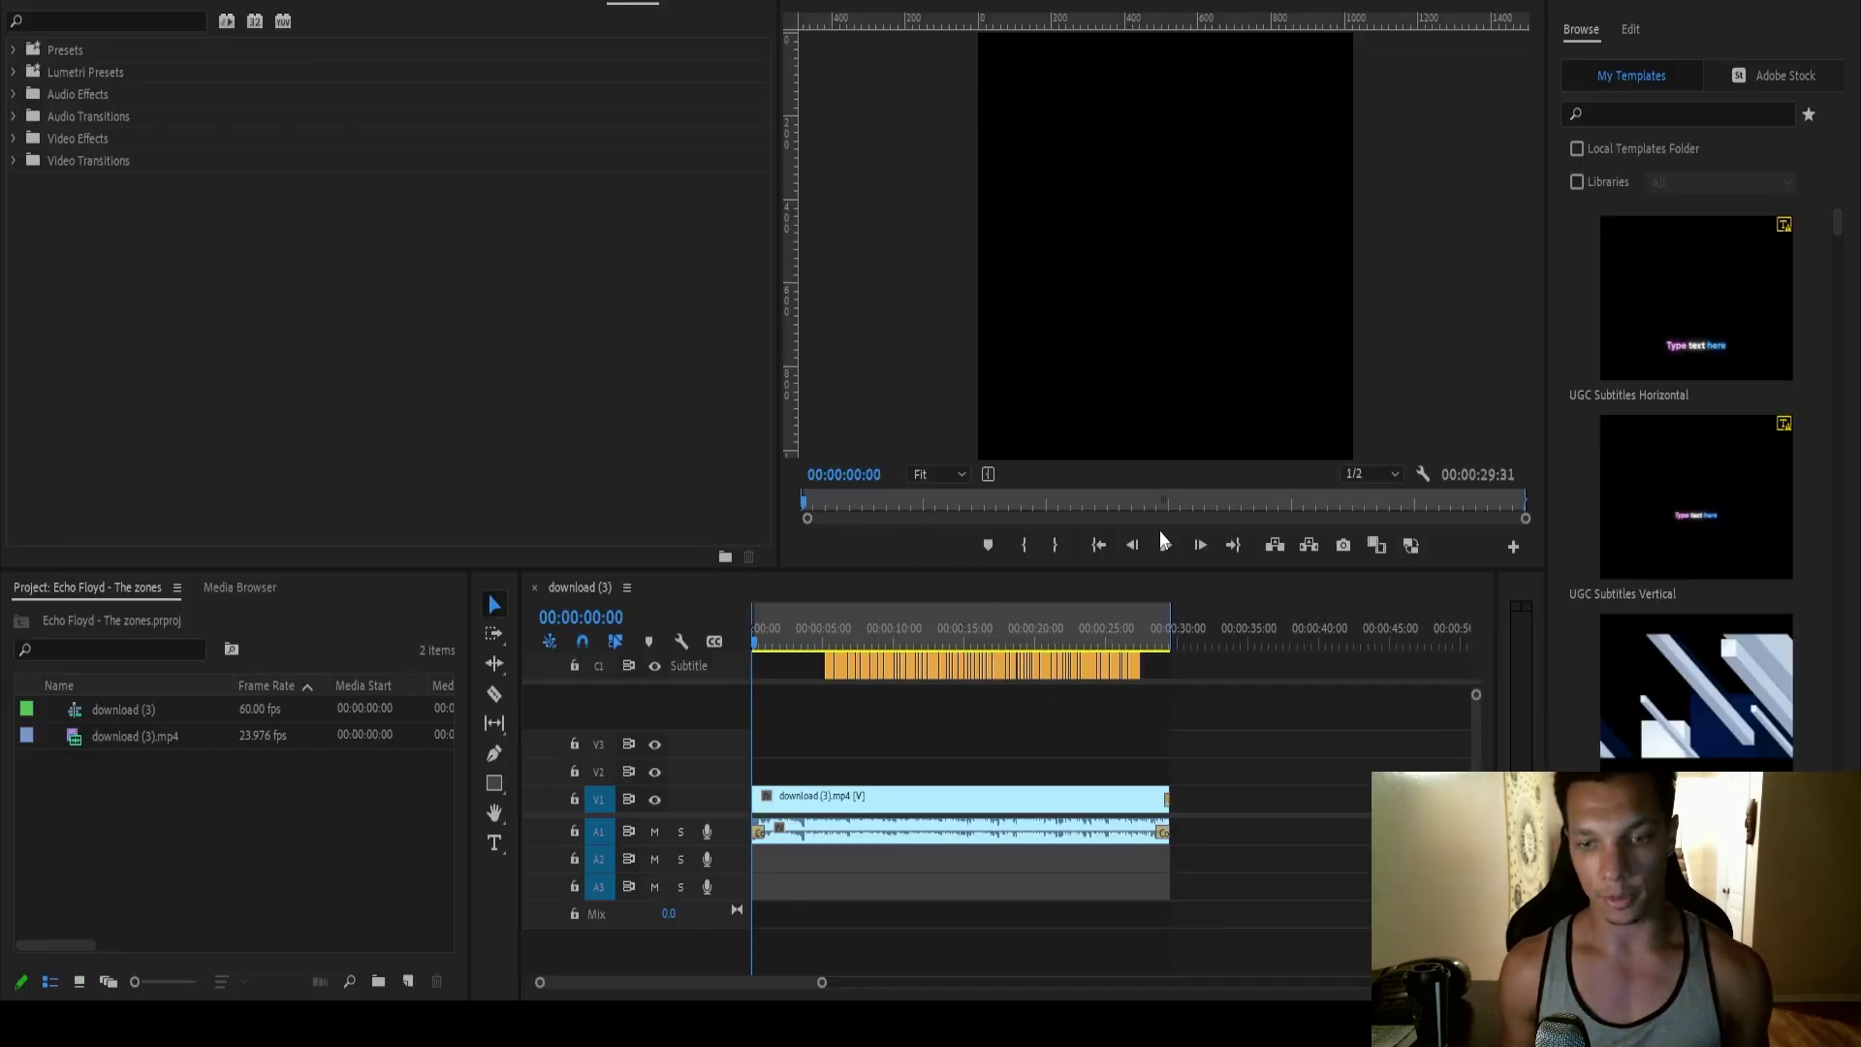
pyautogui.click(1201, 545)
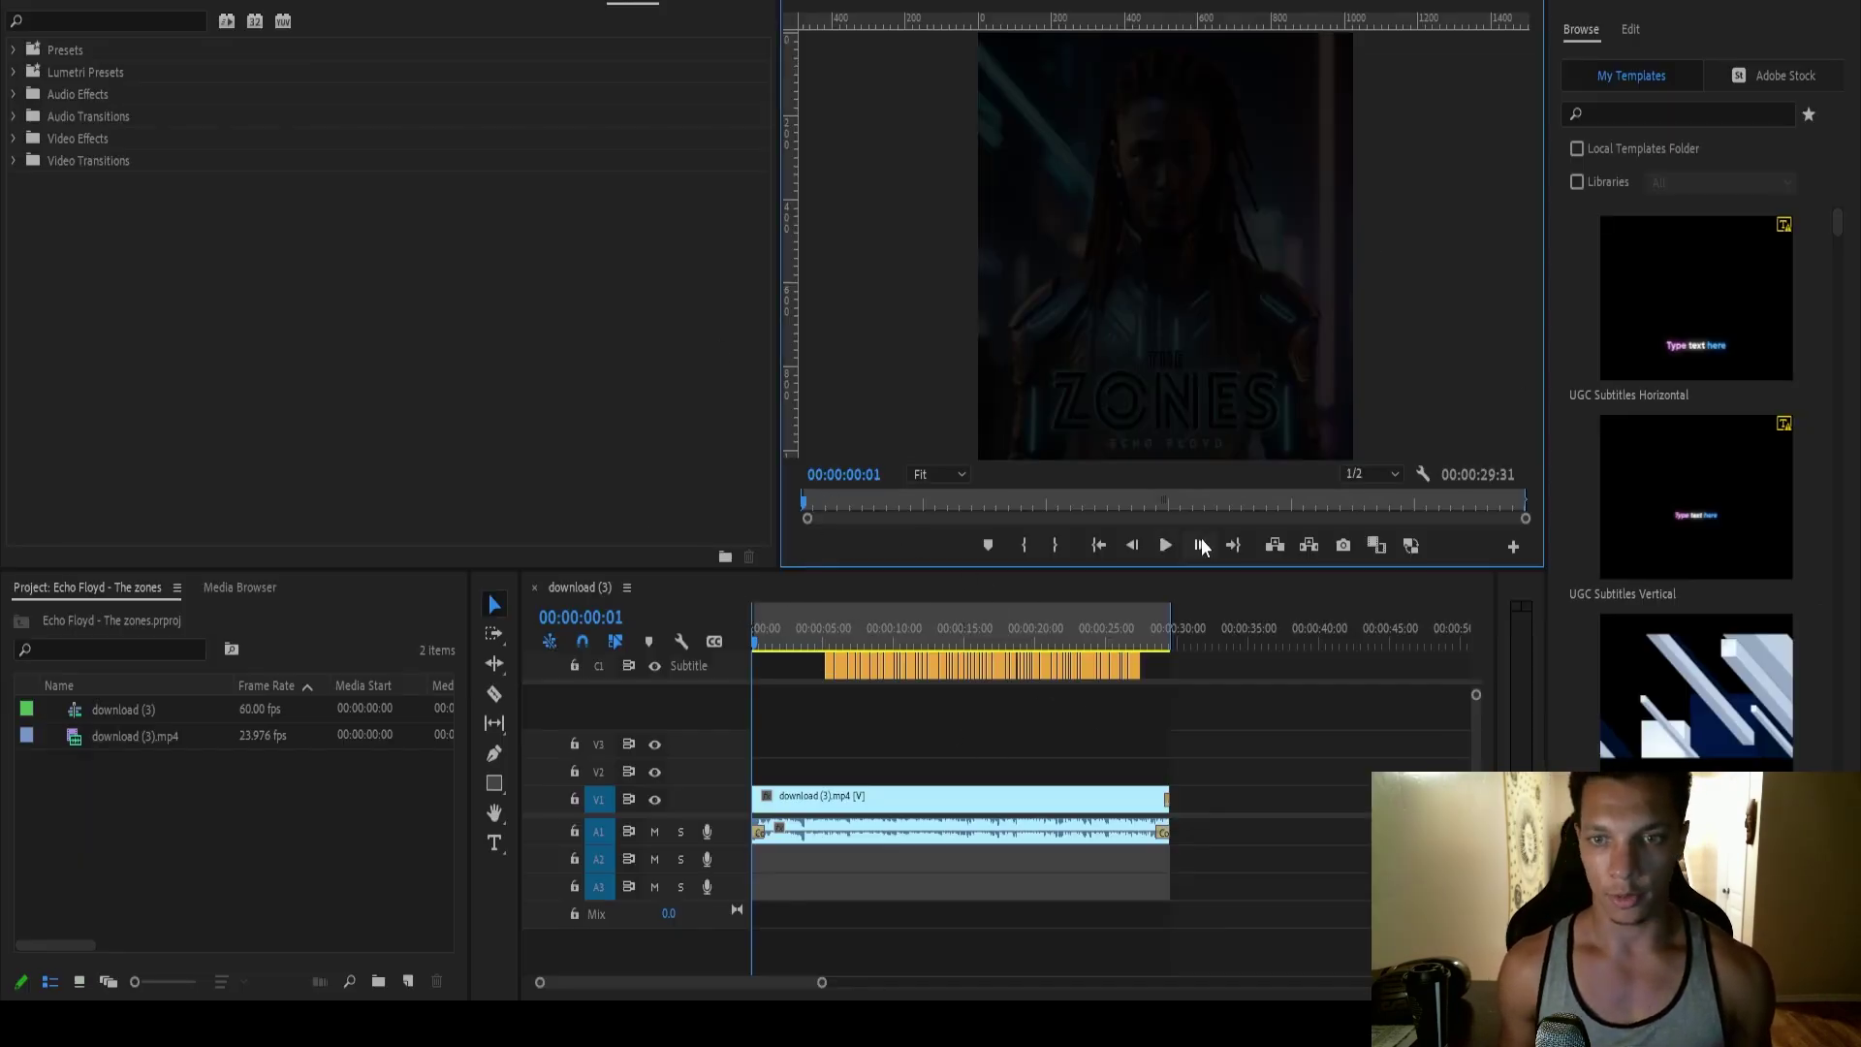
pyautogui.click(760, 648)
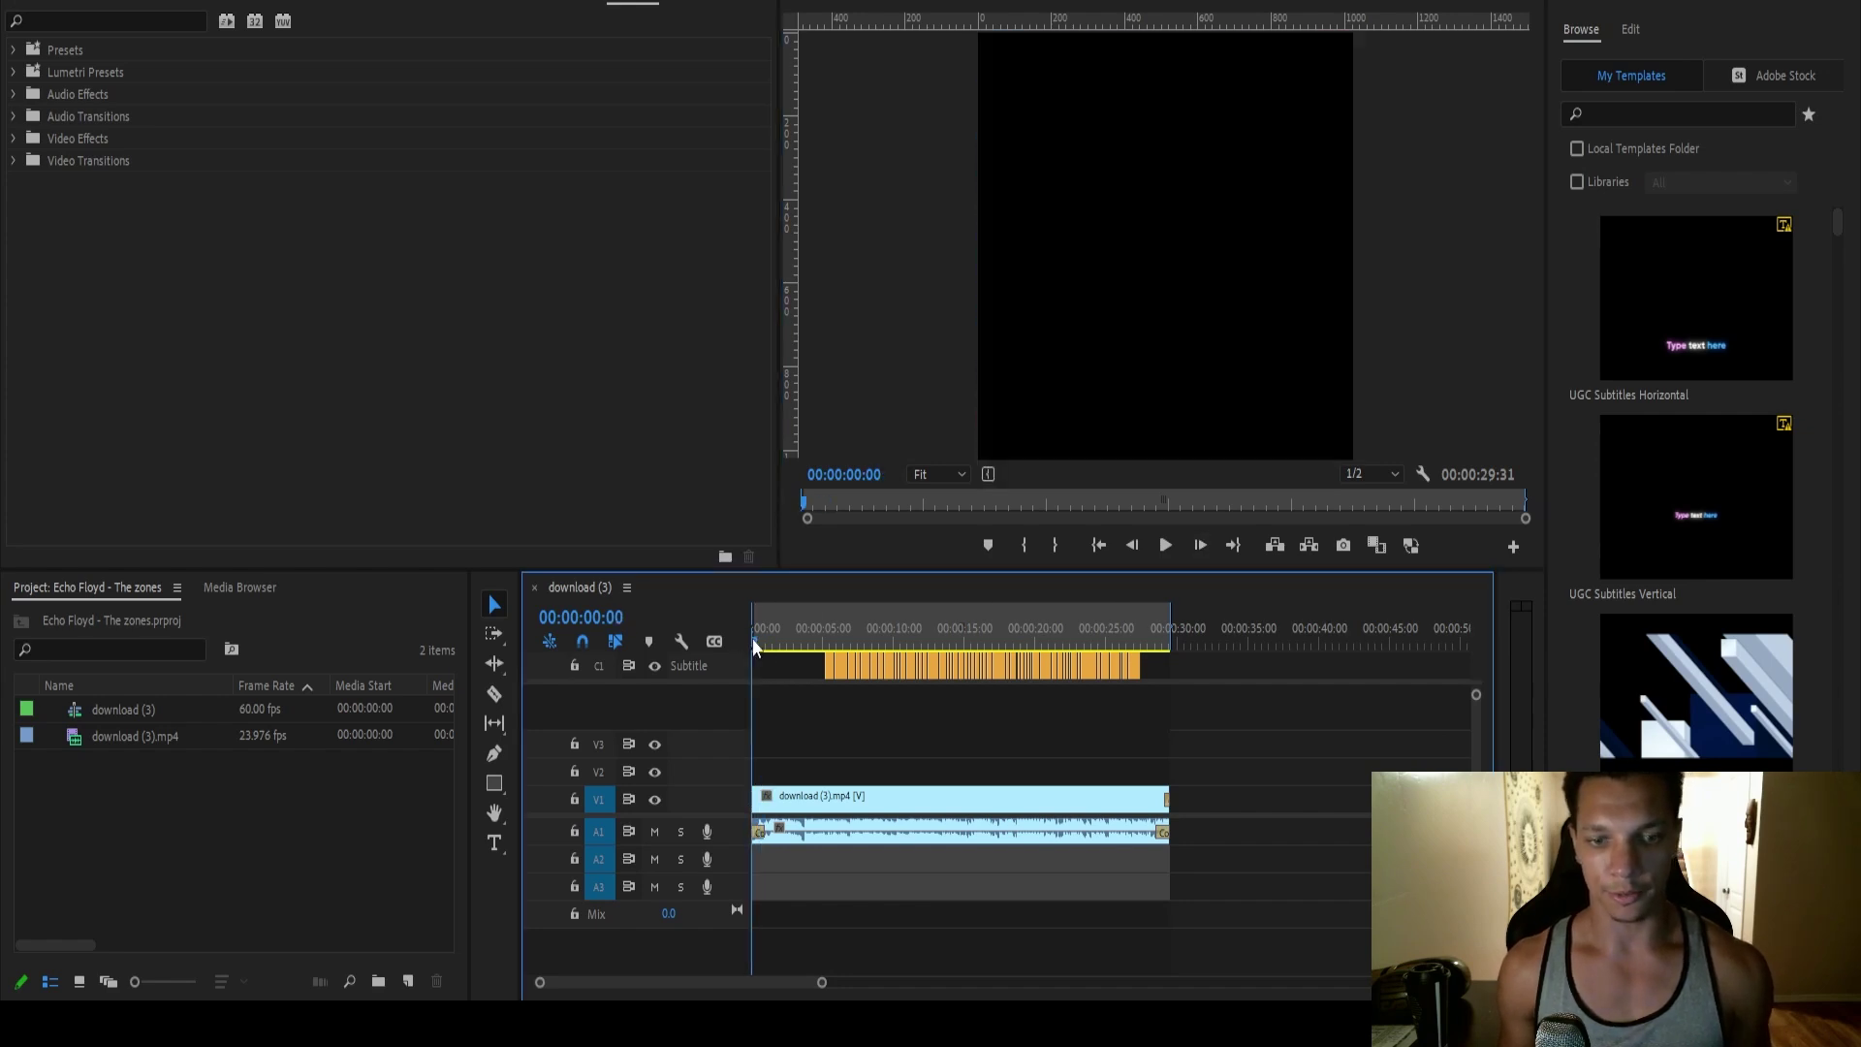
pyautogui.press('space')
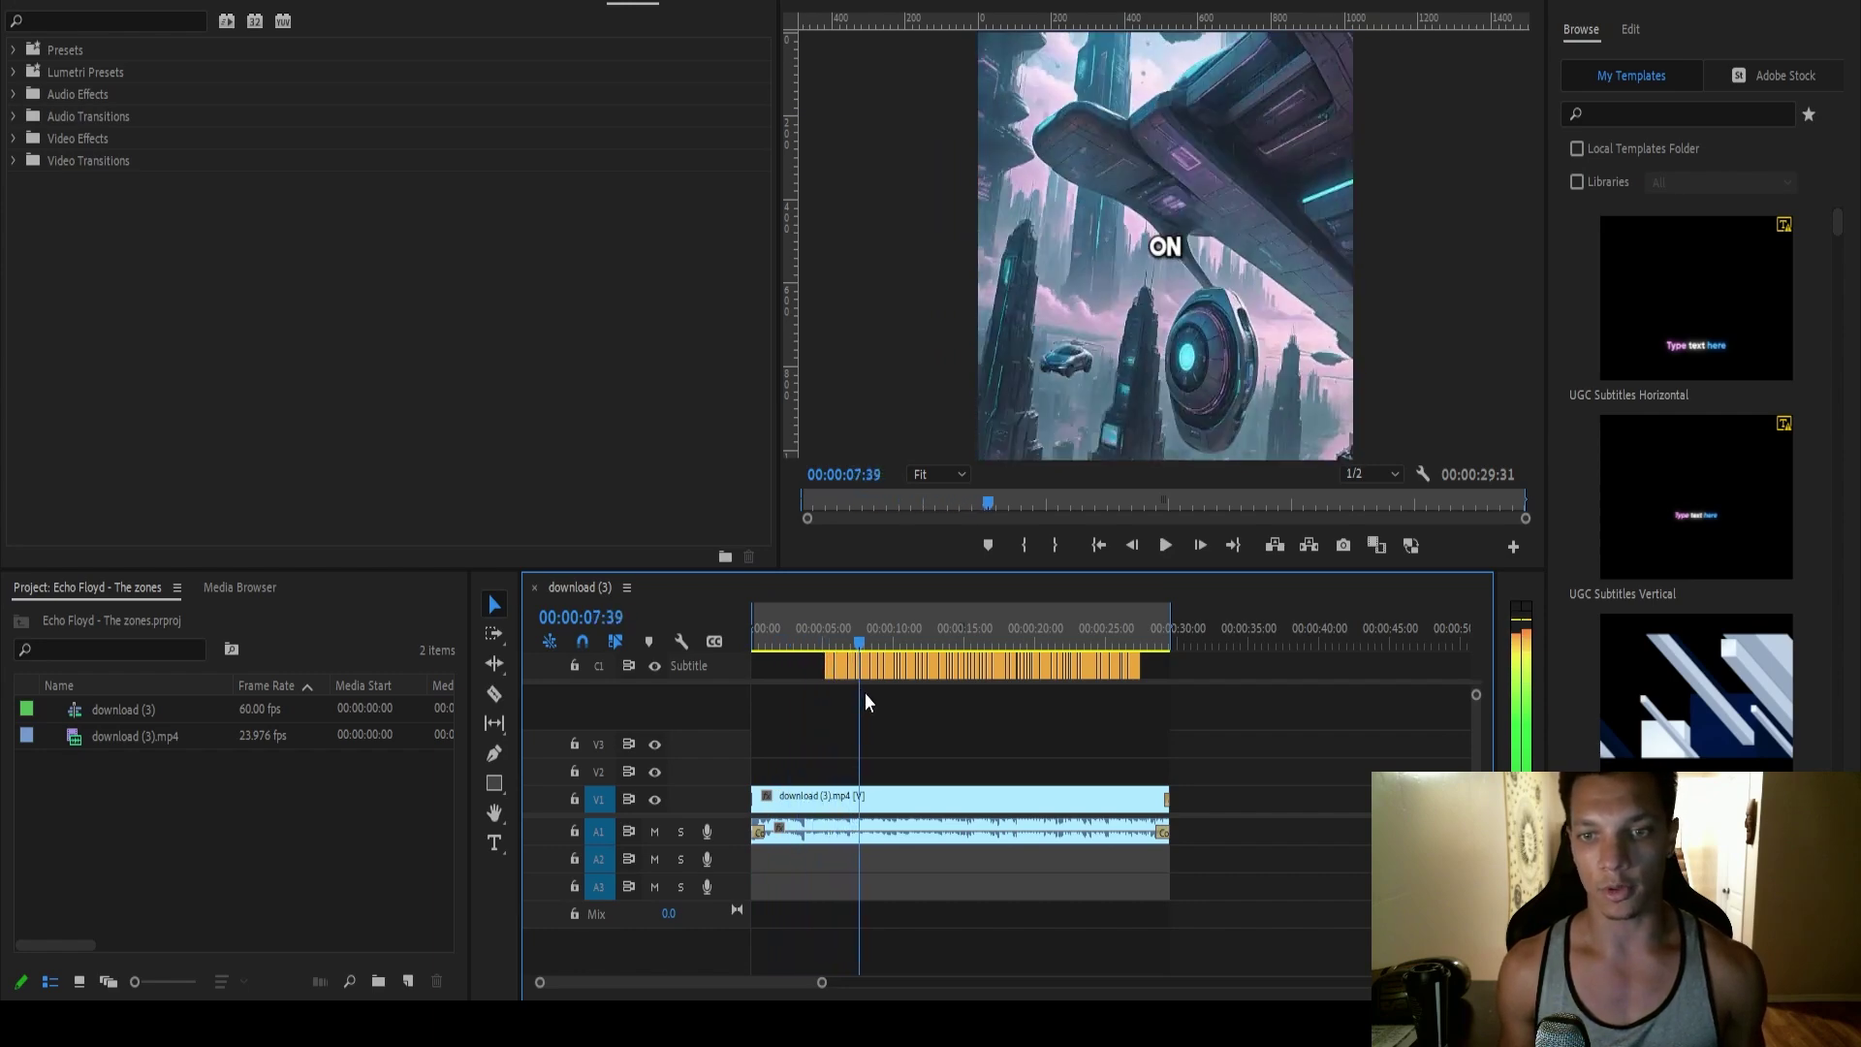
pyautogui.click(808, 630)
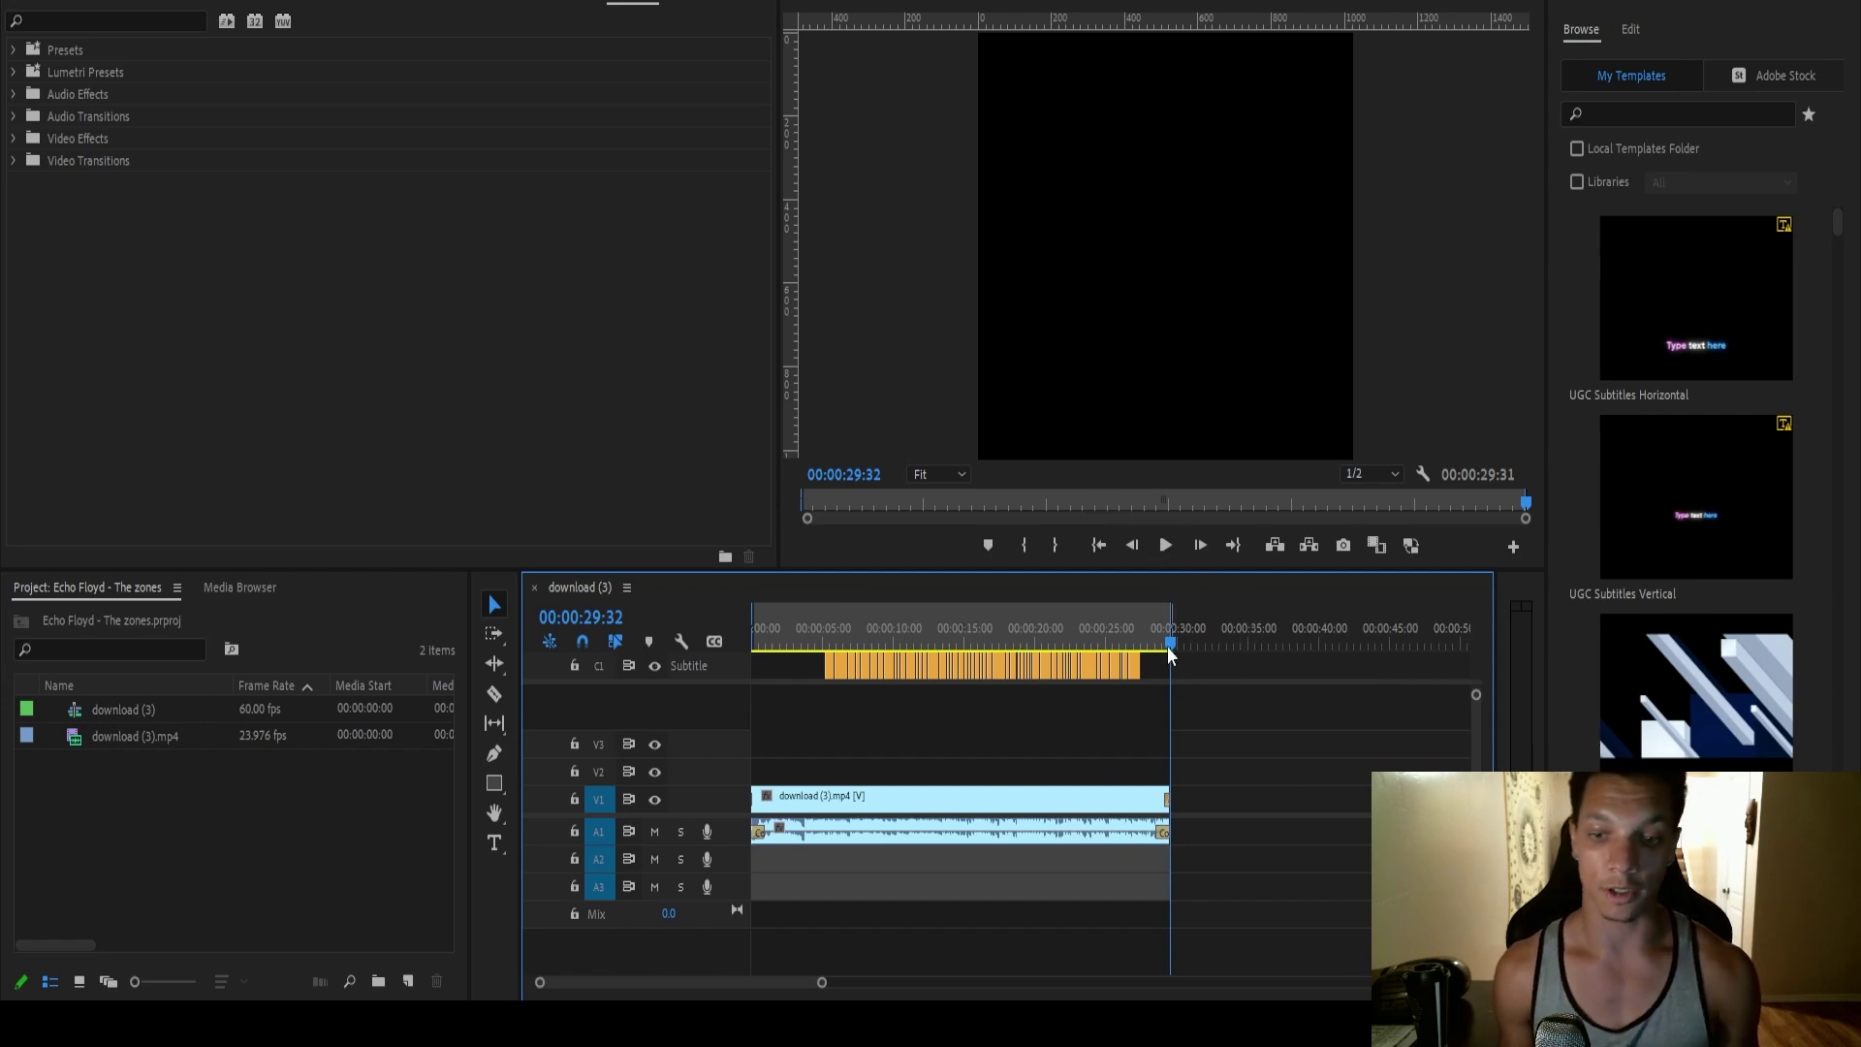
pyautogui.press('Home')
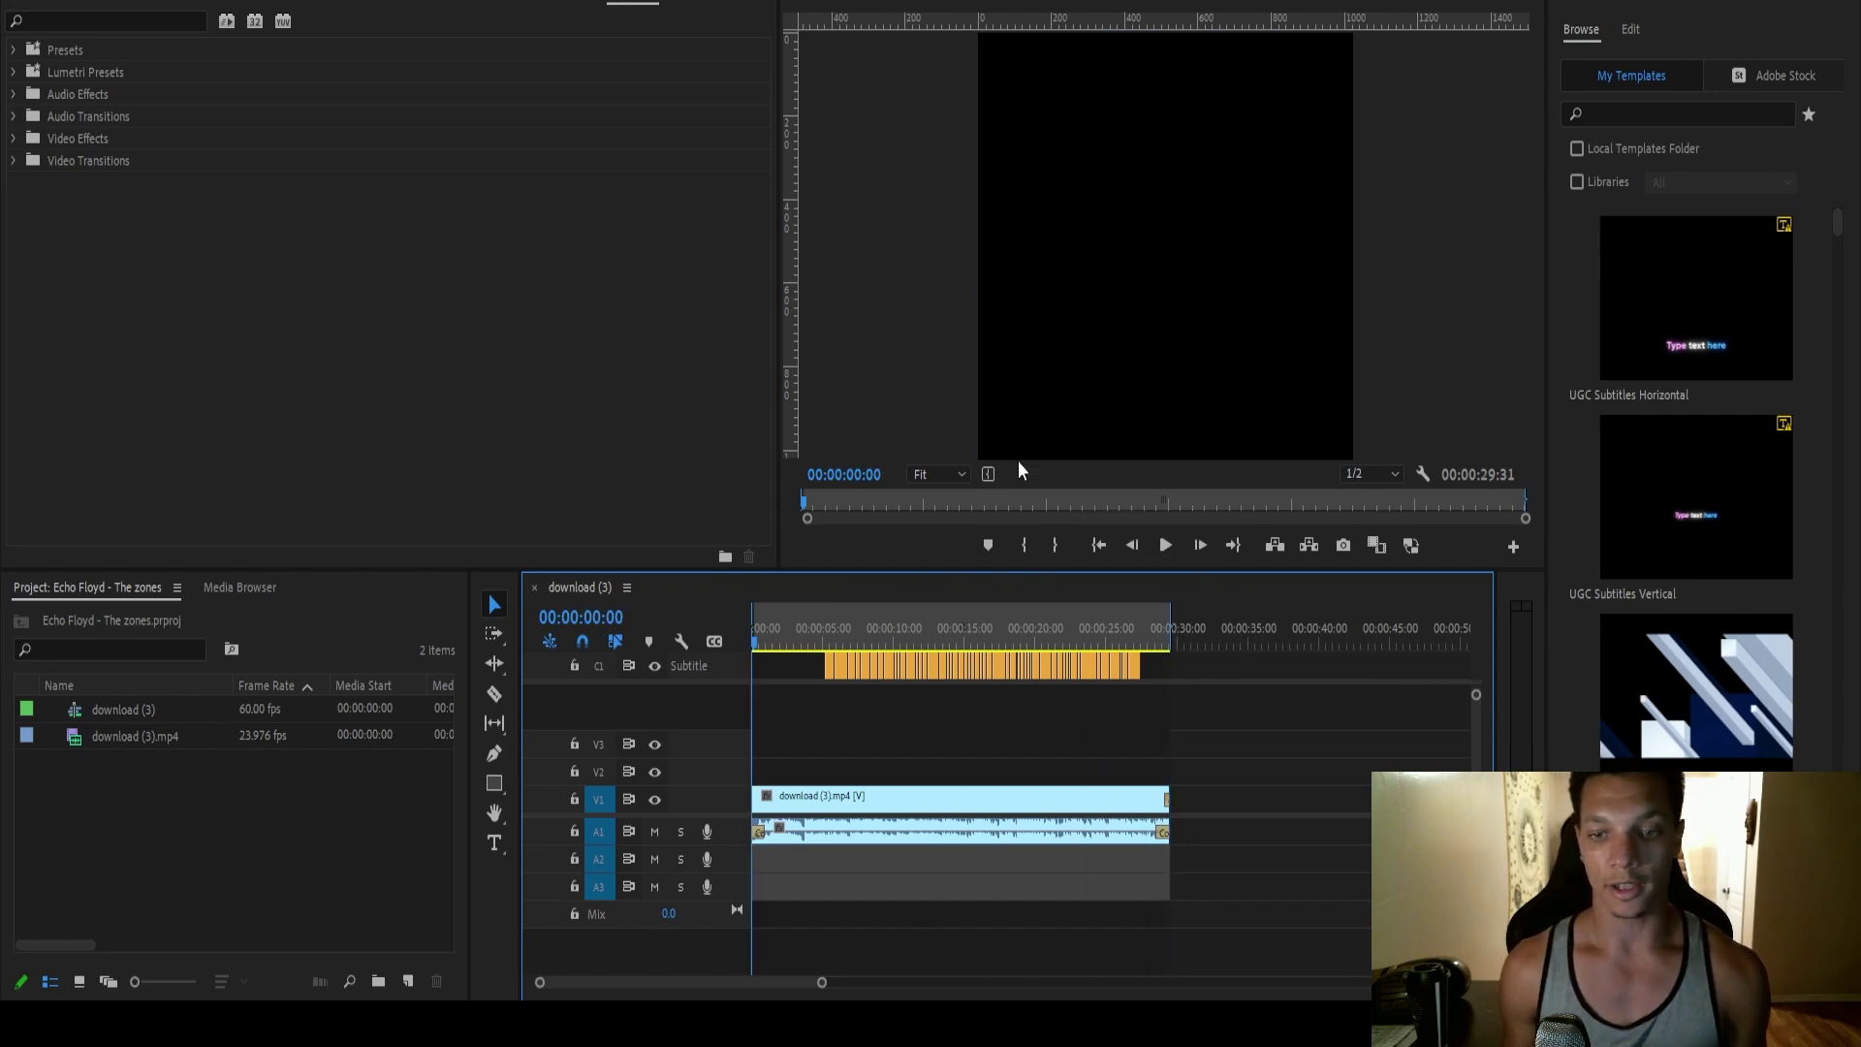